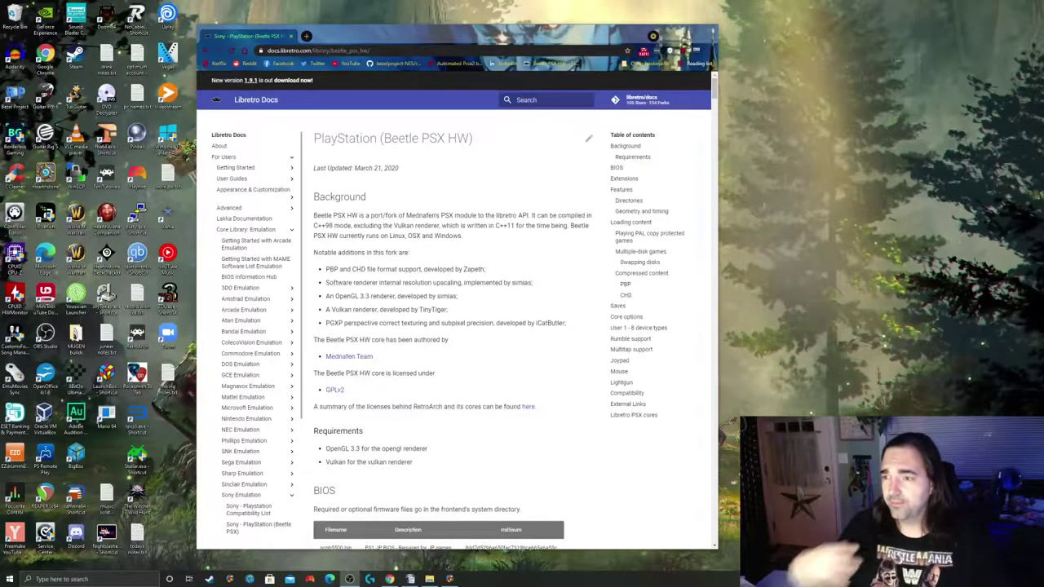
Step: Read the BIOS requirements, supported file extensions and features table on the Beetle PSX HW documentation page
scroll(421, 373, "down", 3)
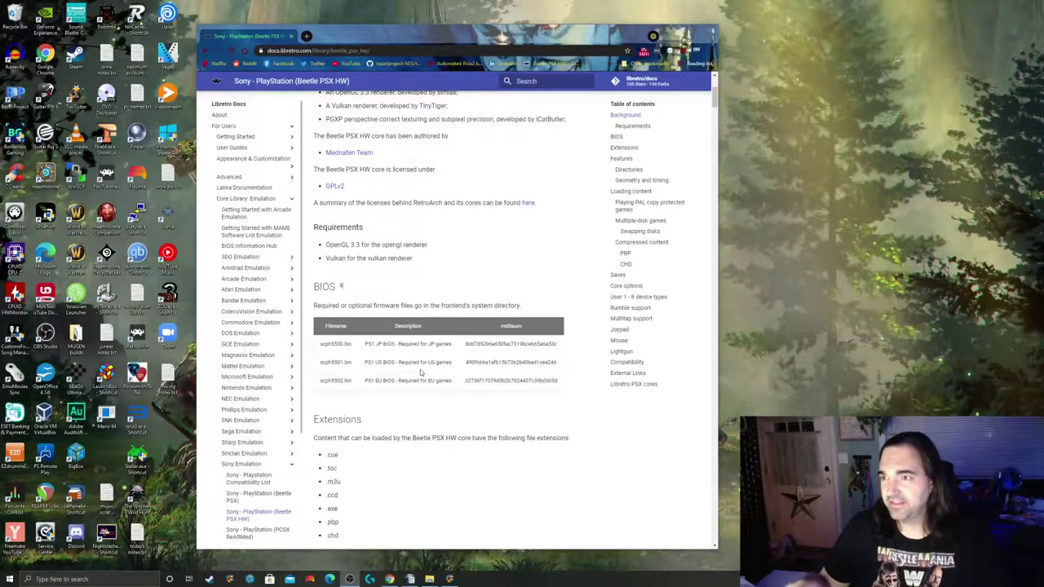
scroll(428, 363, "down", 3)
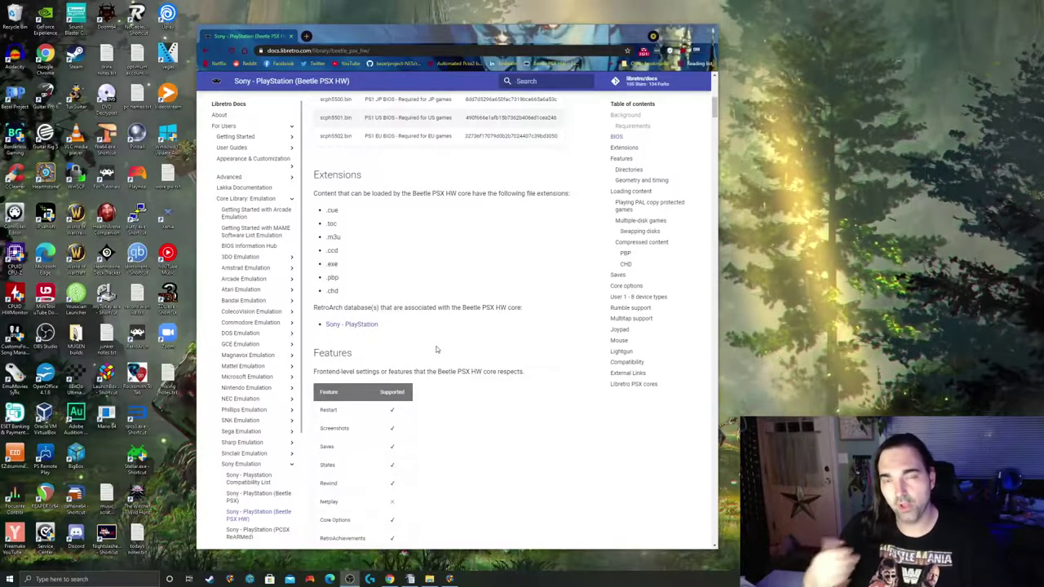
scroll(436, 349, "down", 2)
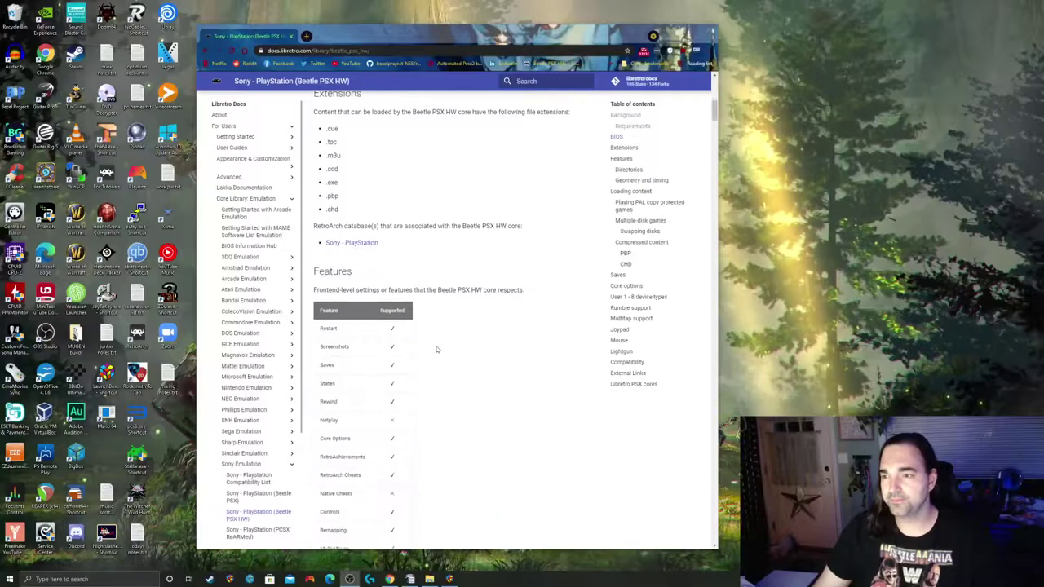
scroll(519, 374, "down", 1)
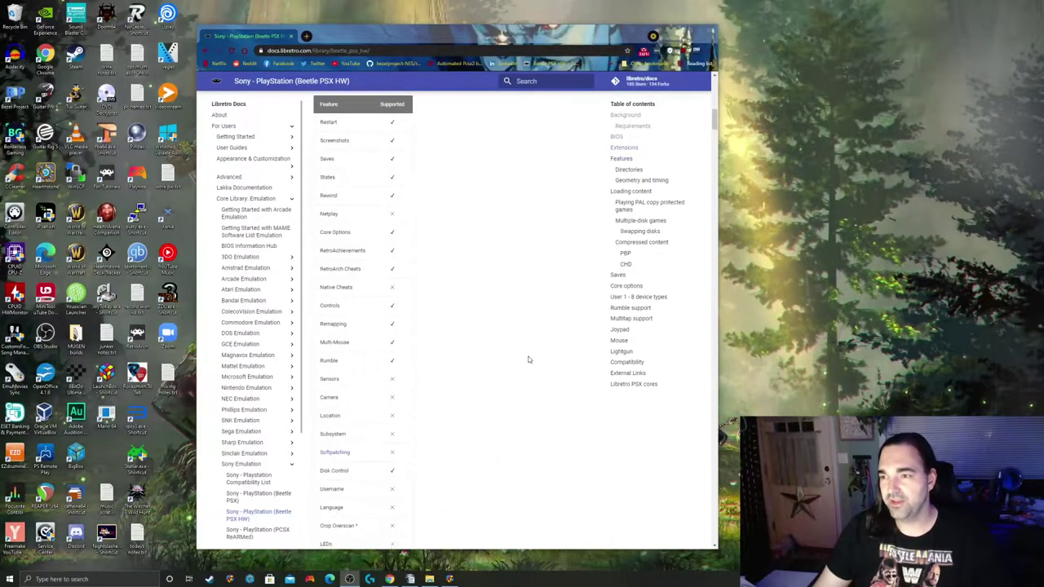
scroll(528, 360, "down", 3)
scroll(528, 360, "up", 3)
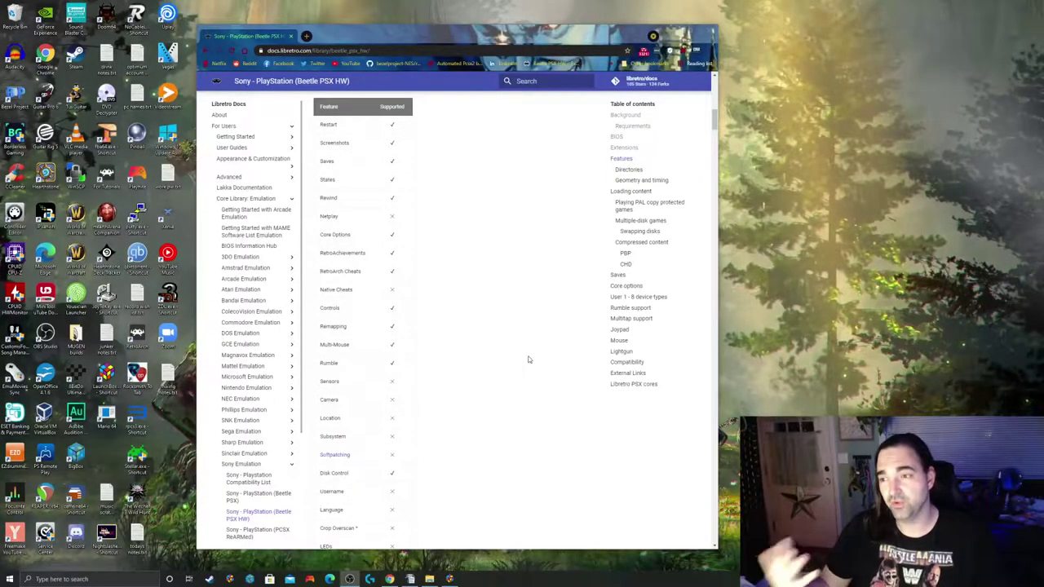
scroll(528, 360, "down", 2)
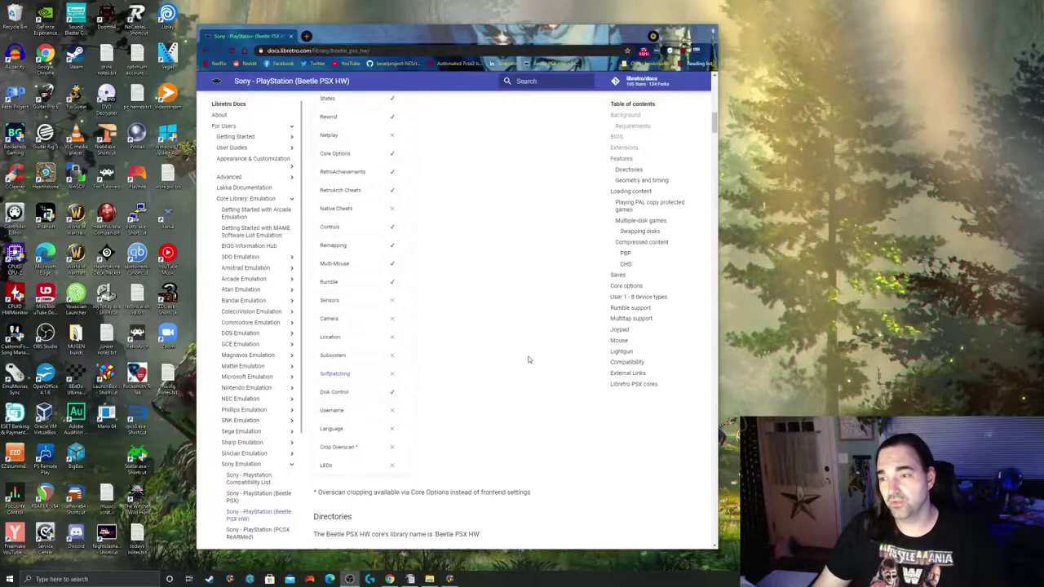
scroll(528, 360, "down", 1)
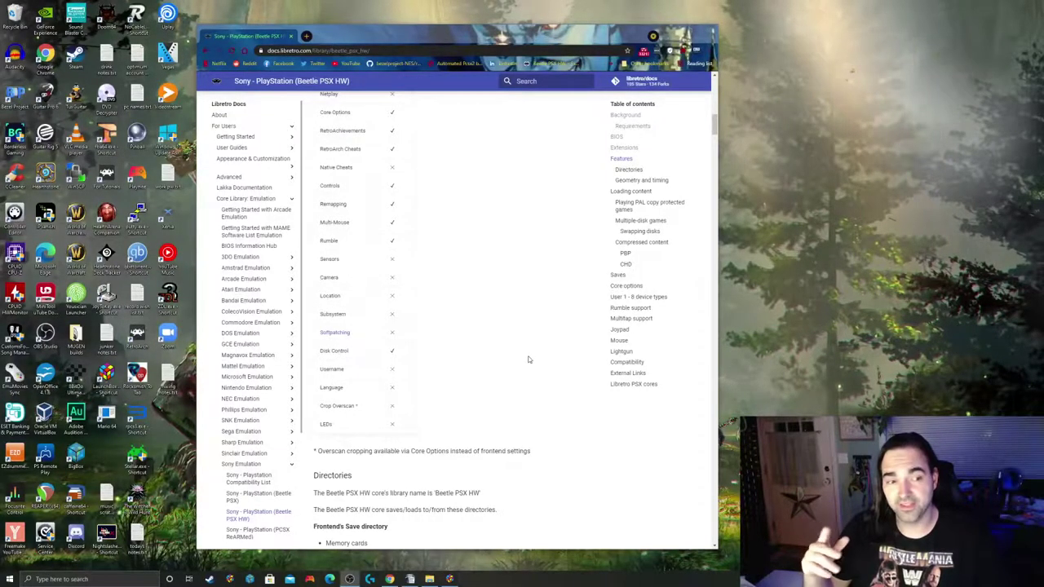
Step: Review how to load cue files, PAL copy-protected games, multiple-disk games and PBP or CHD compressed content
scroll(492, 365, "down", 8)
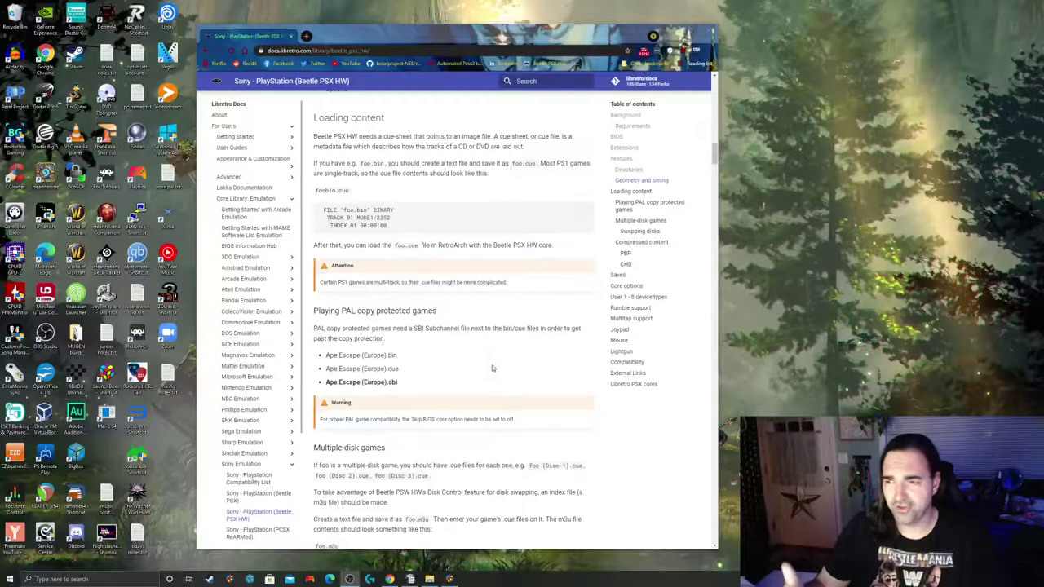
scroll(501, 342, "down", 4)
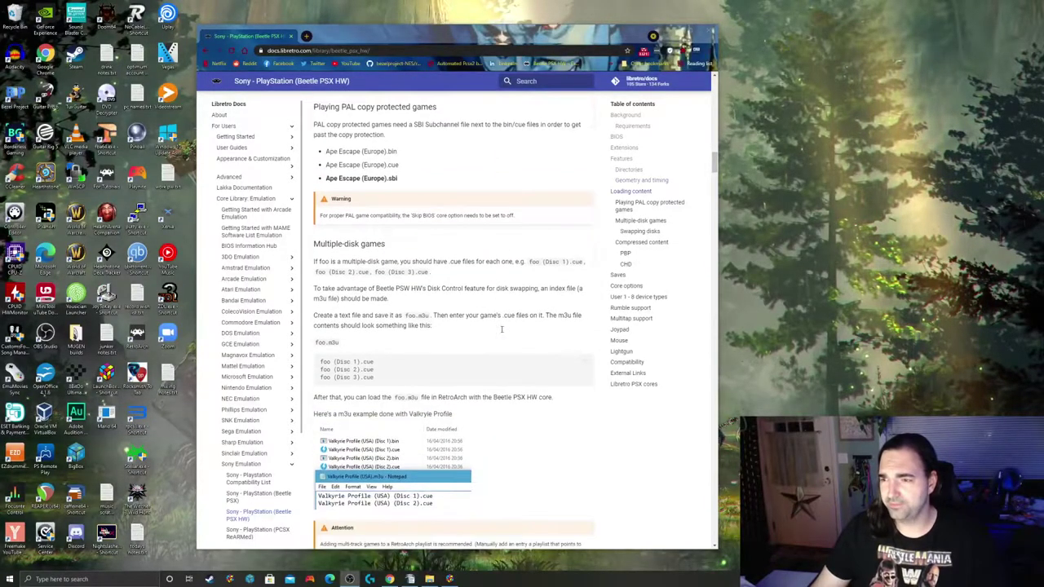
scroll(501, 329, "up", 1)
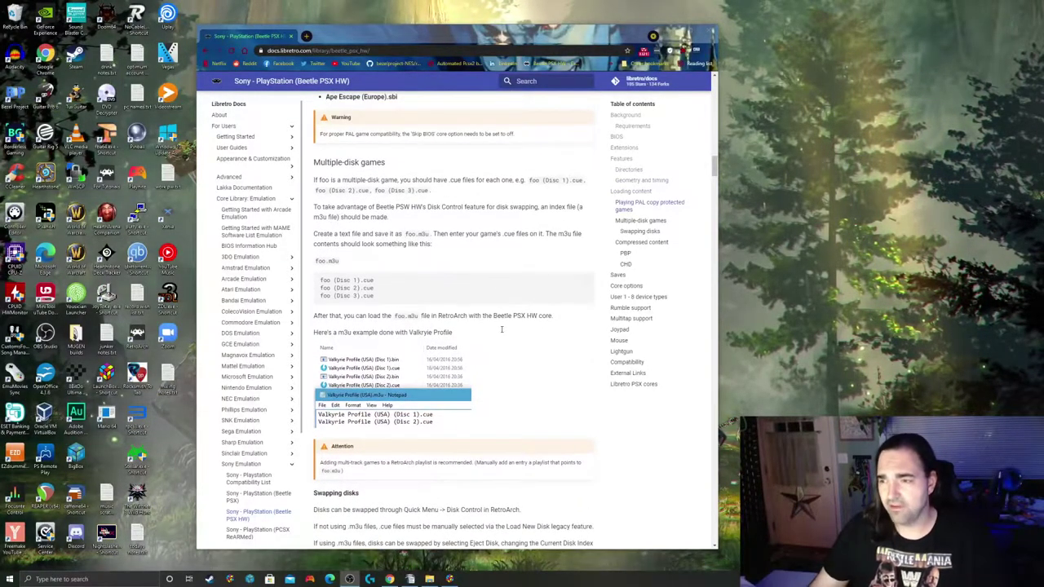
scroll(502, 328, "down", 1)
scroll(502, 329, "down", 4)
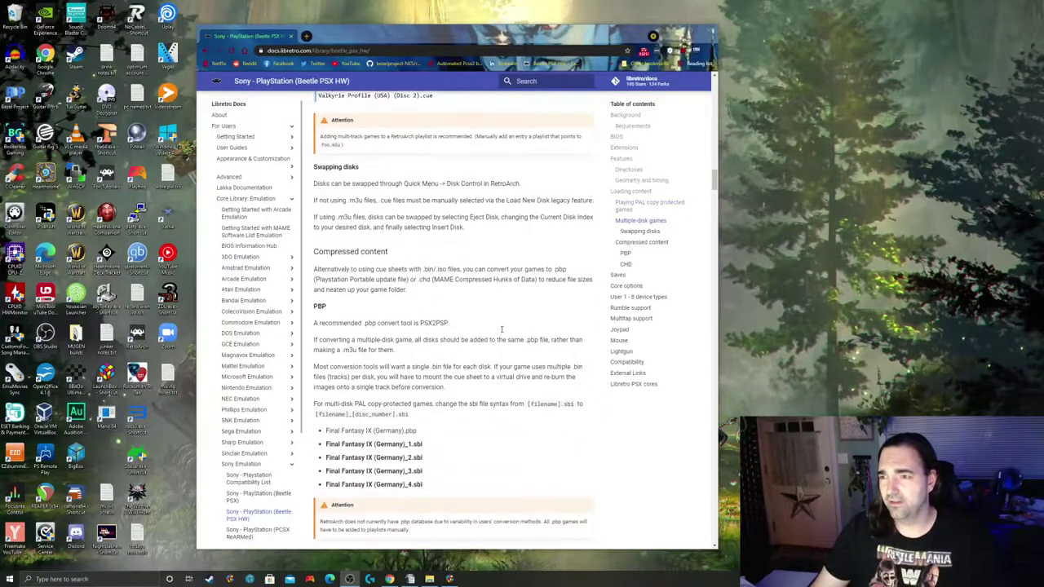
scroll(500, 329, "down", 1)
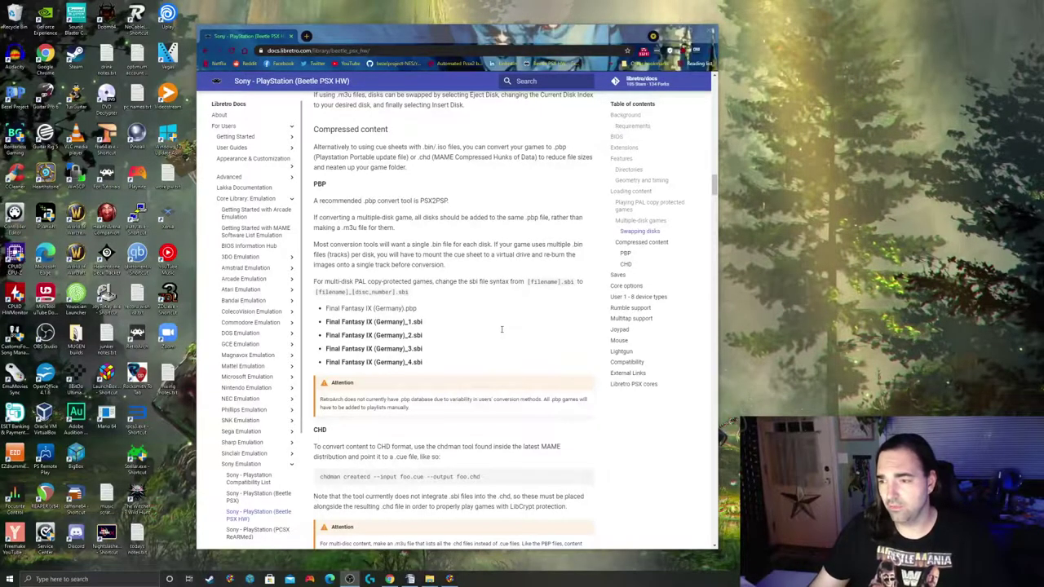
scroll(502, 329, "down", 1)
scroll(502, 329, "down", 2)
scroll(502, 329, "up", 1)
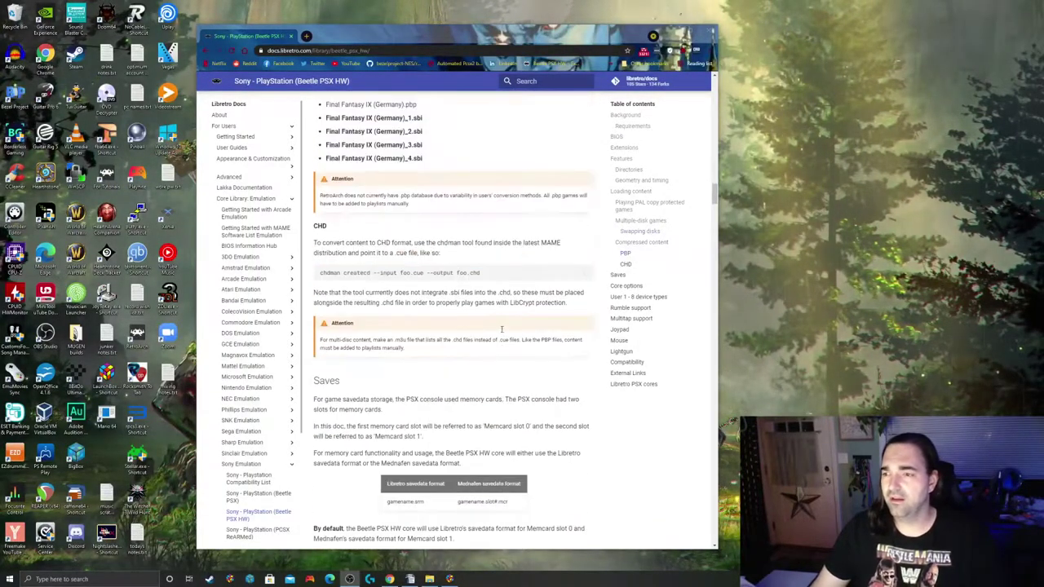
Step: Examine the Saves section on memory card formats and continue down to the core options
scroll(501, 329, "down", 3)
scroll(502, 329, "down", 2)
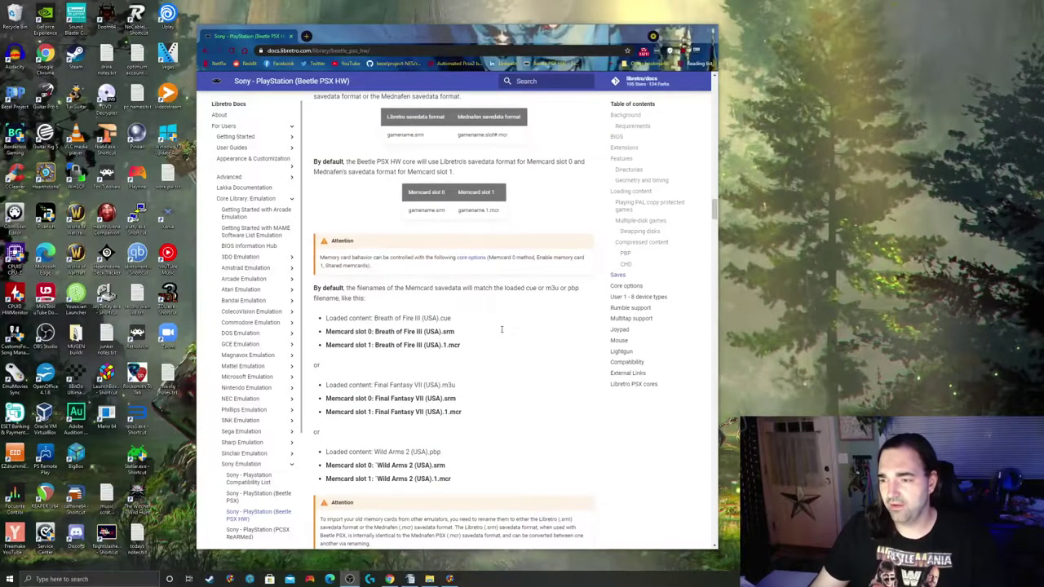
scroll(501, 329, "down", 2)
scroll(501, 329, "up", 2)
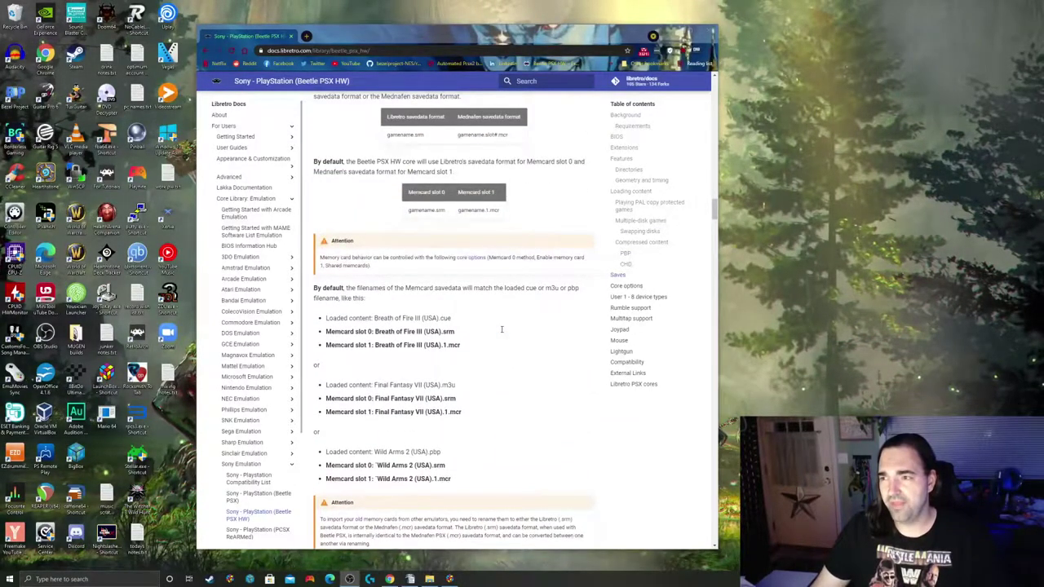
scroll(501, 329, "down", 10)
Step: Switch to File Explorer and open the Tekken 2 (USA) (v1.1).cue file in Notepad, keeping its window in view
key("alt+Tab")
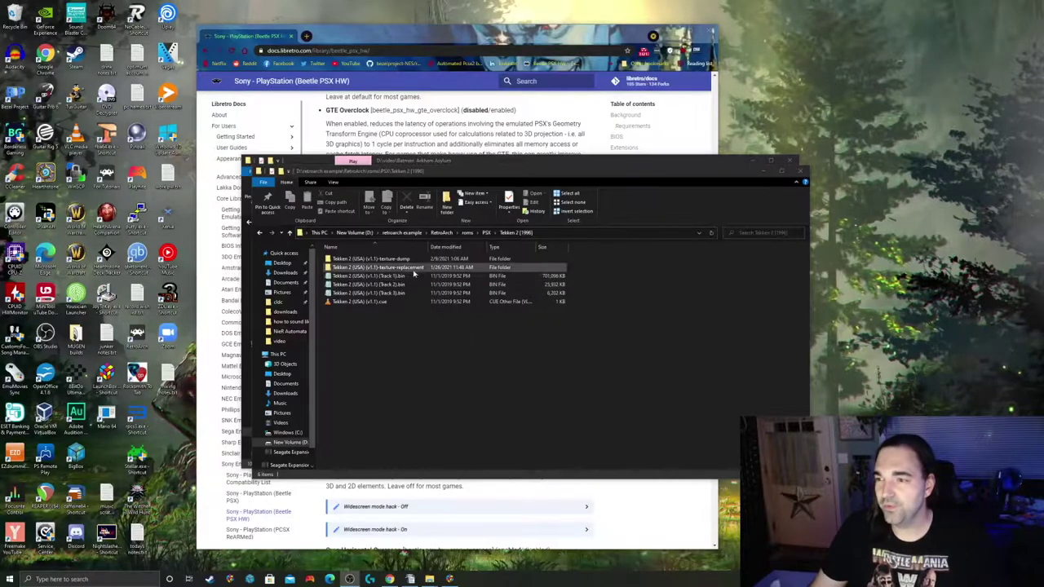
right_click(377, 302)
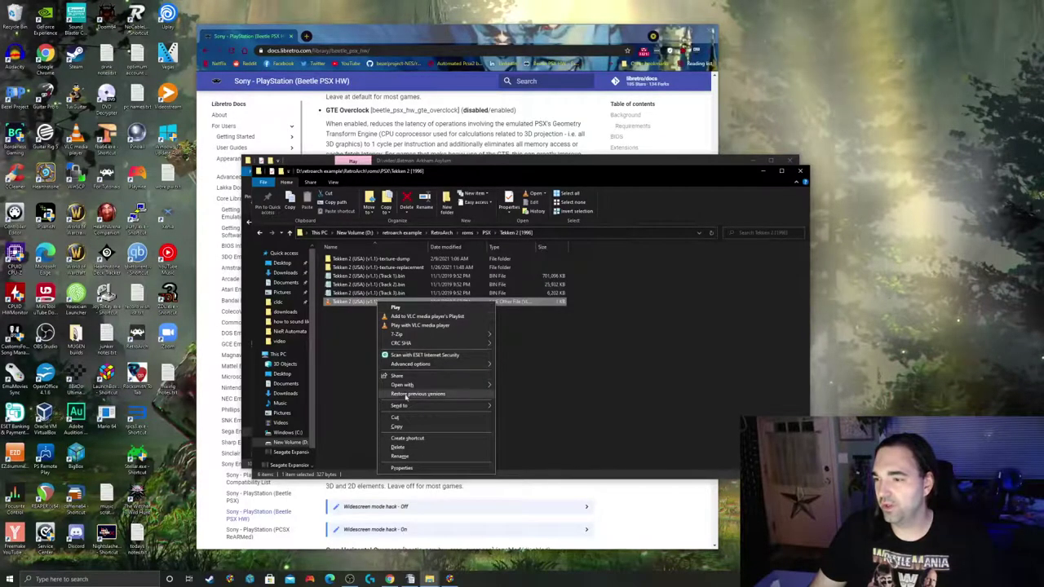
mouse_move(414, 386)
left_click(514, 385)
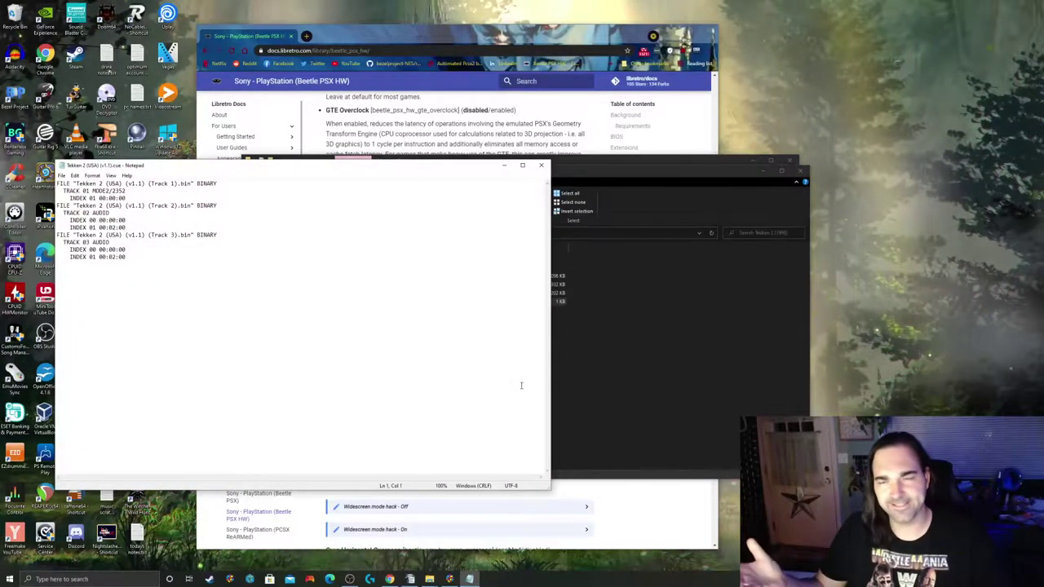
left_click_drag(146, 165, 168, 184)
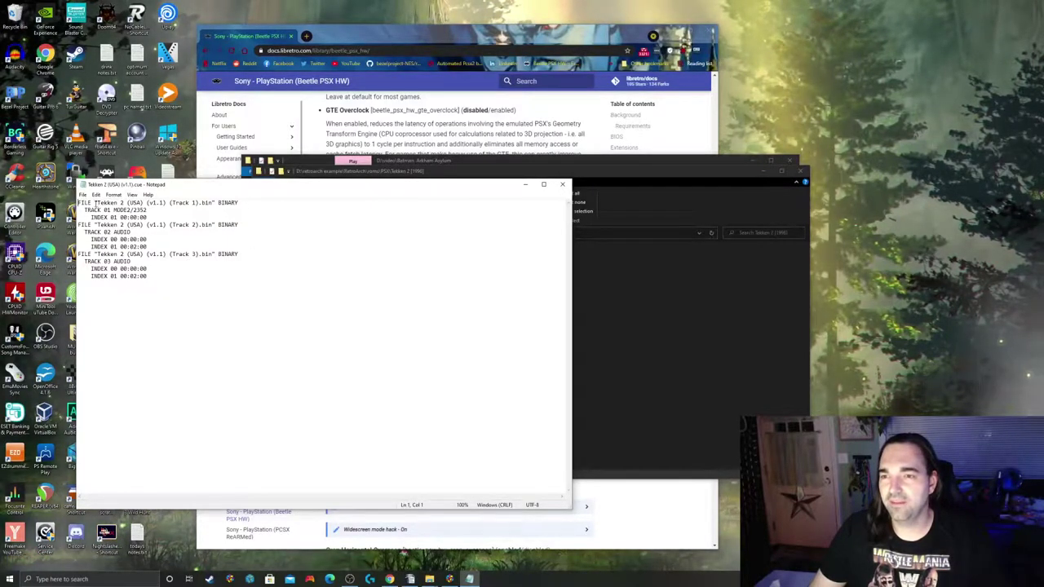
Step: Check the Tekken 2 track .bin files against the cue sheet and look up the PlayStation BIOS in RetroArch's system folder
key("alt+Tab")
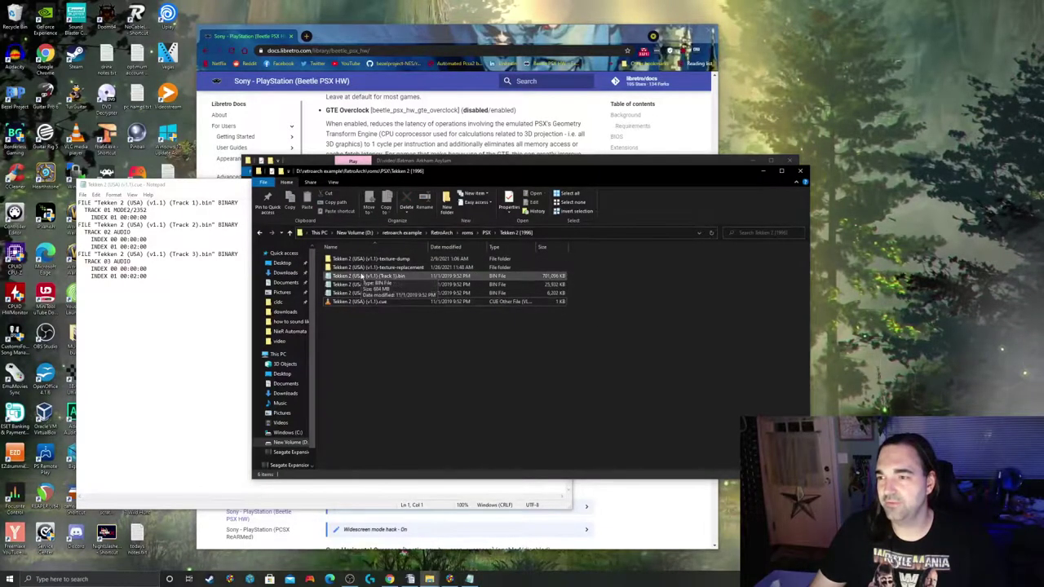
left_click(361, 293)
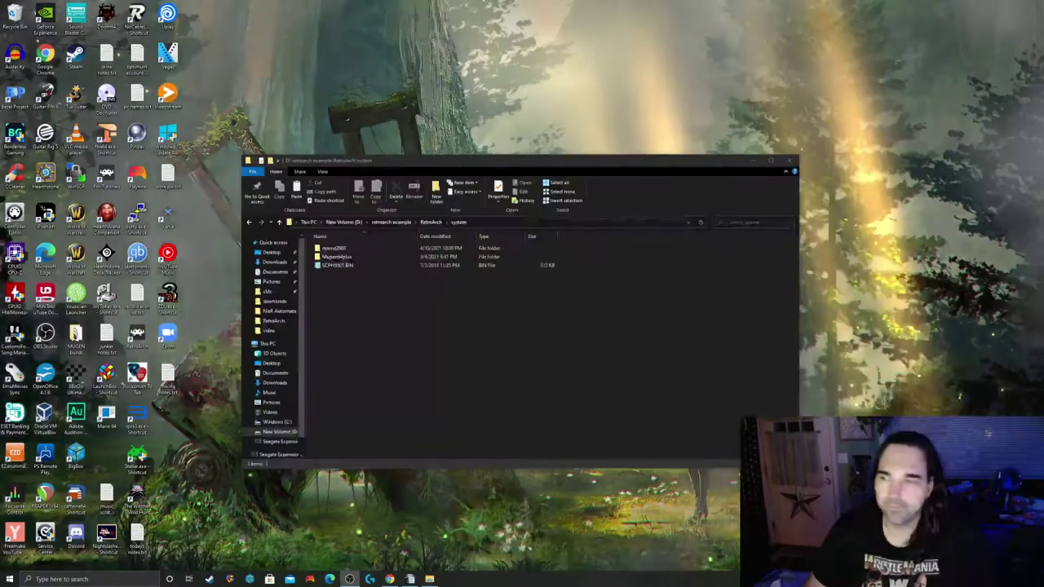
left_click(336, 268)
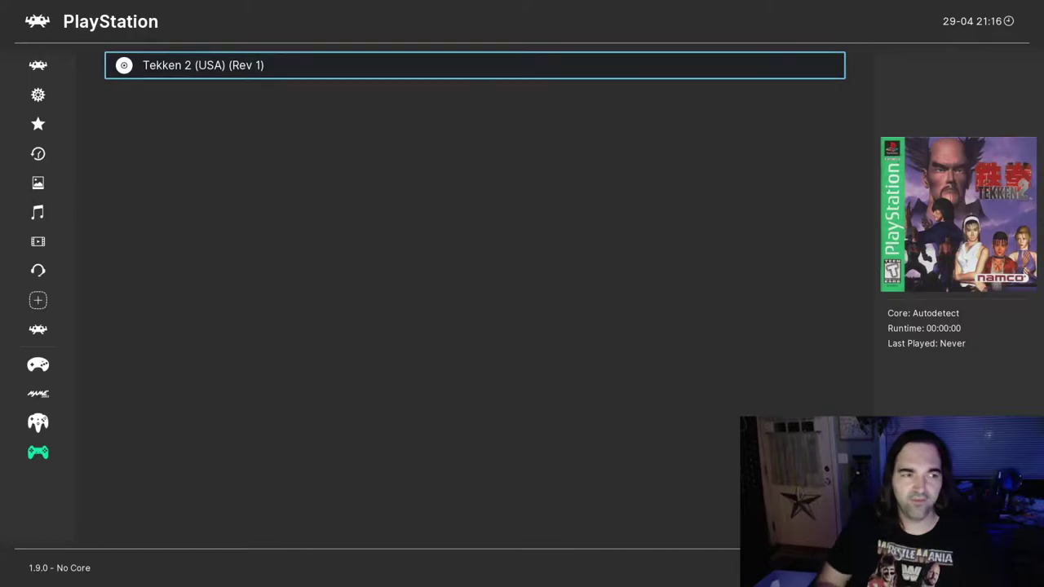
Step: In RetroArch, run Tekken 2 (USA) (Rev 1) with the Sony - PlayStation (Beetle PSX HW) core
key("Return")
key("Down")
key("Down")
key("Down")
key("Down")
key("Return")
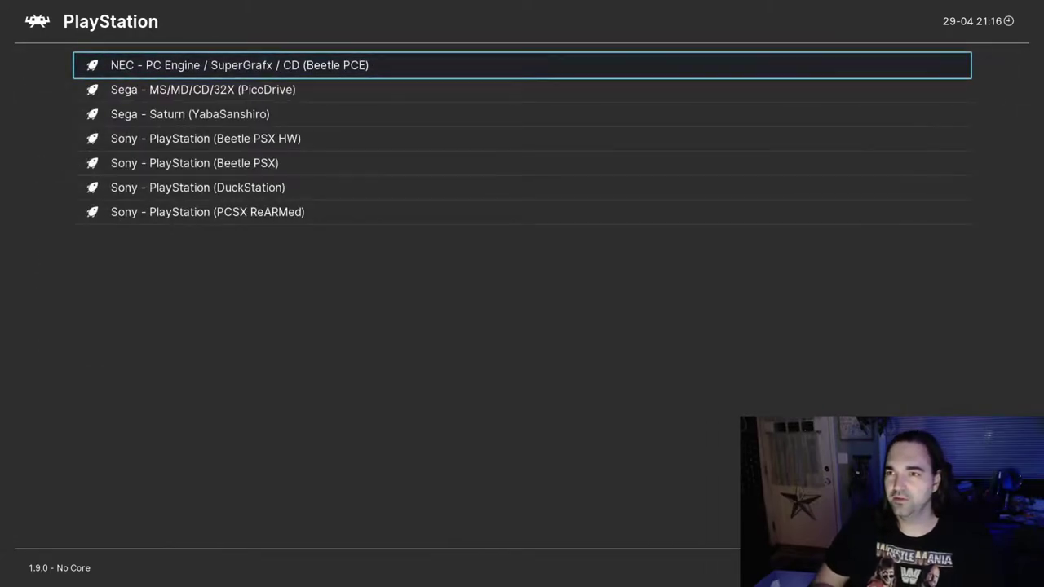
key("Down")
key("Down")
key("Down")
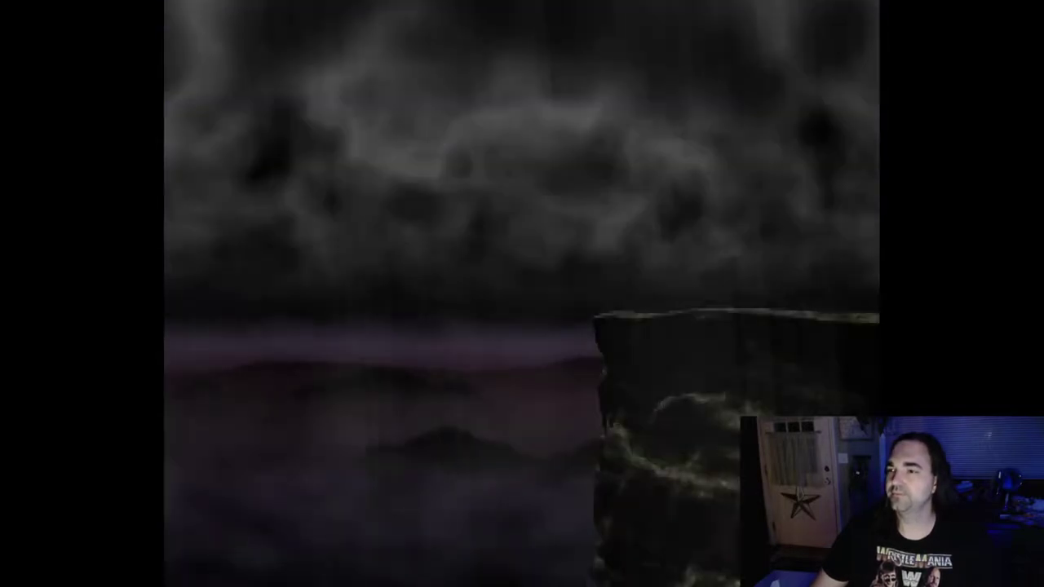
Step: Skip the game's intro, start Arcade Mode and choose Heihachi as the fighter
key("Return")
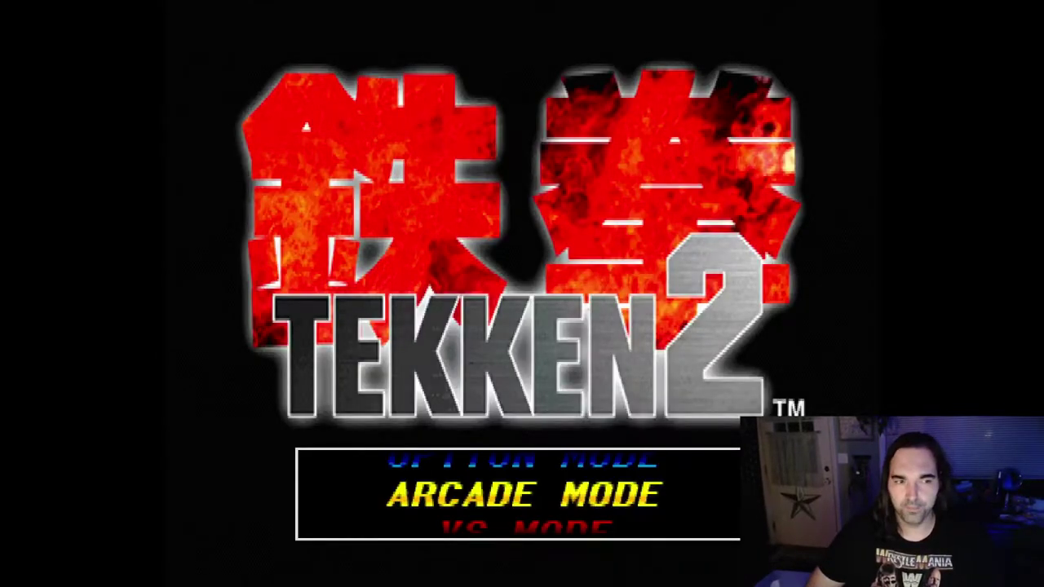
key("Return")
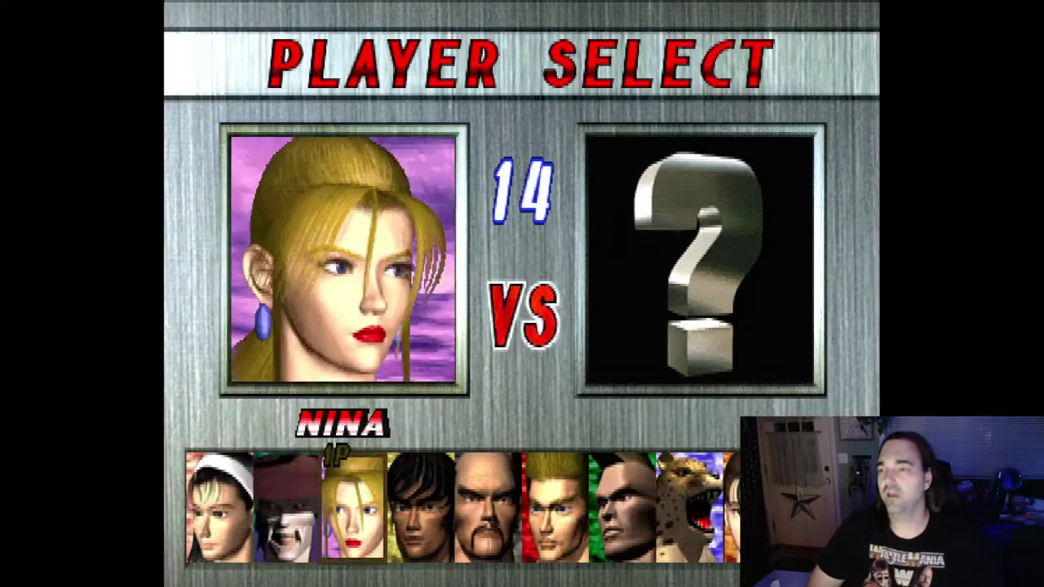
key("Right")
key("Right")
key("Right")
key("Right")
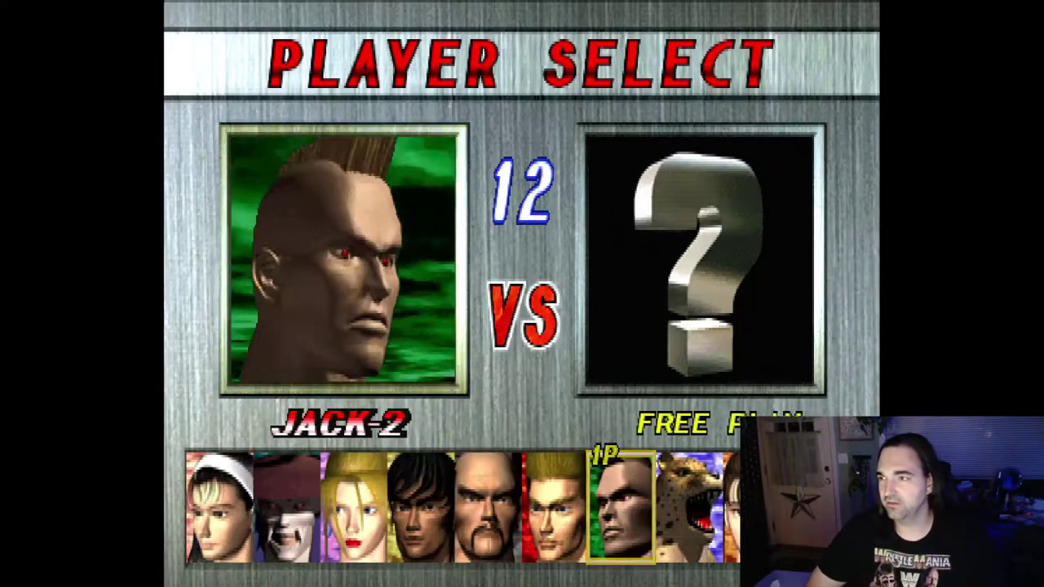
key("Right")
key("Right")
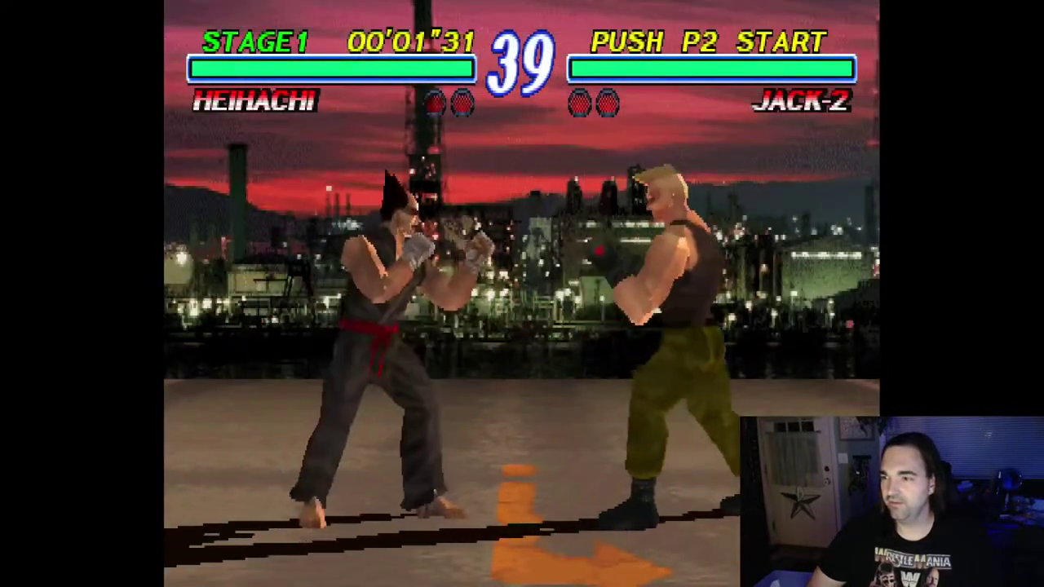
Step: Fight the stage 1 round against Jack-2 to test the game's controls and performance
key("x")
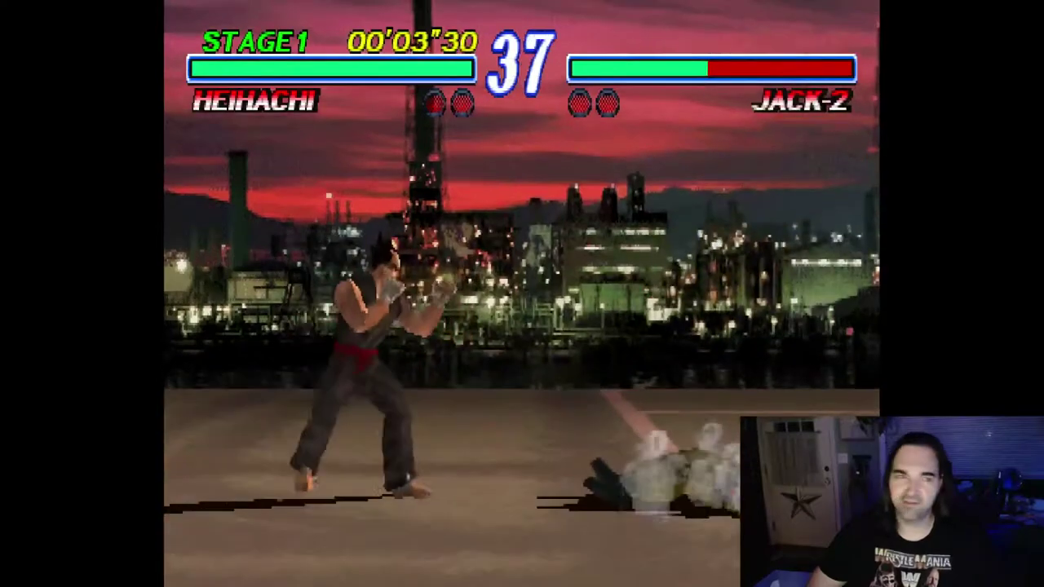
key("x")
key("x")
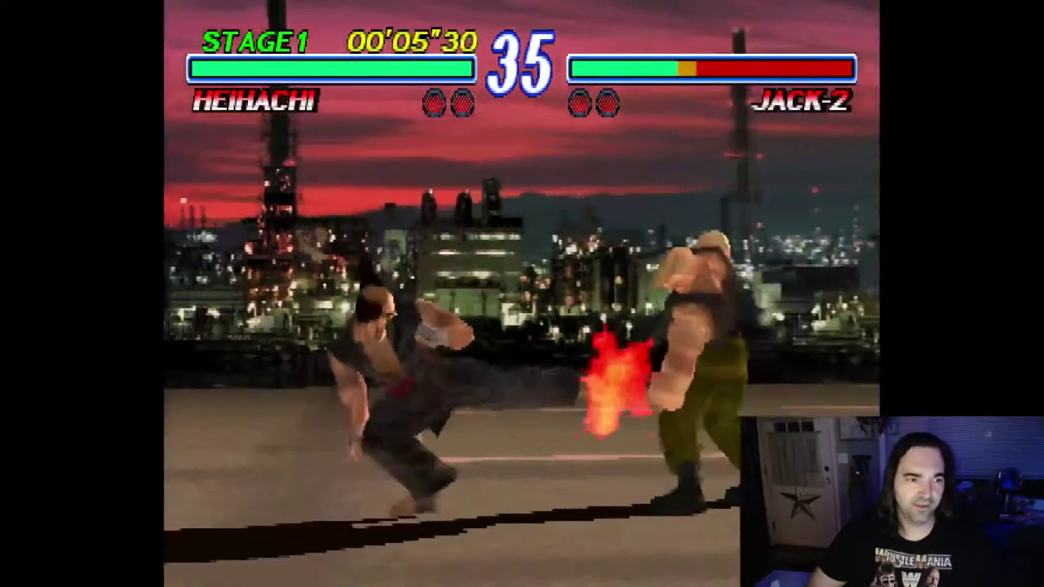
key("x")
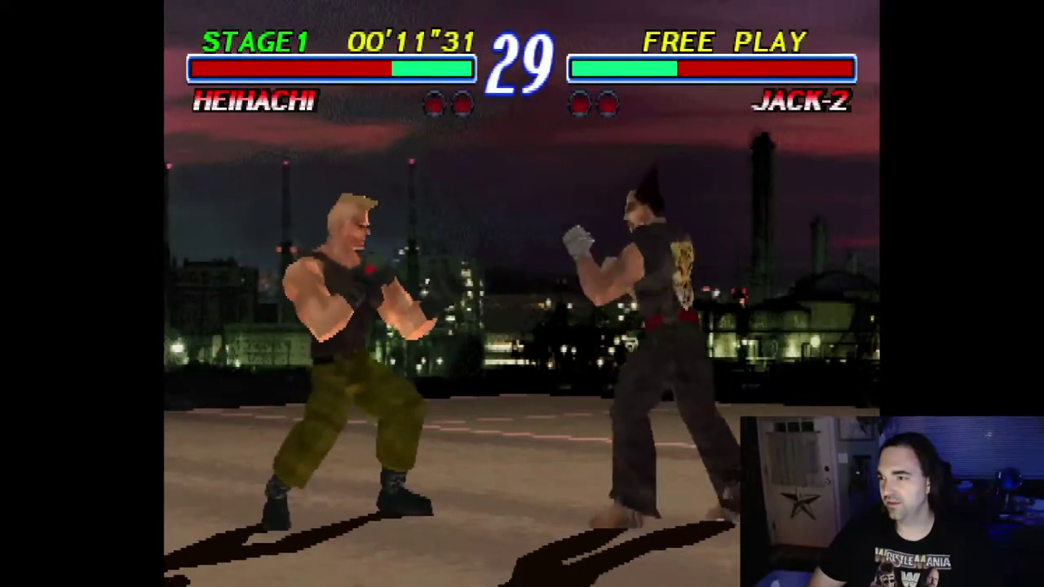
key("x")
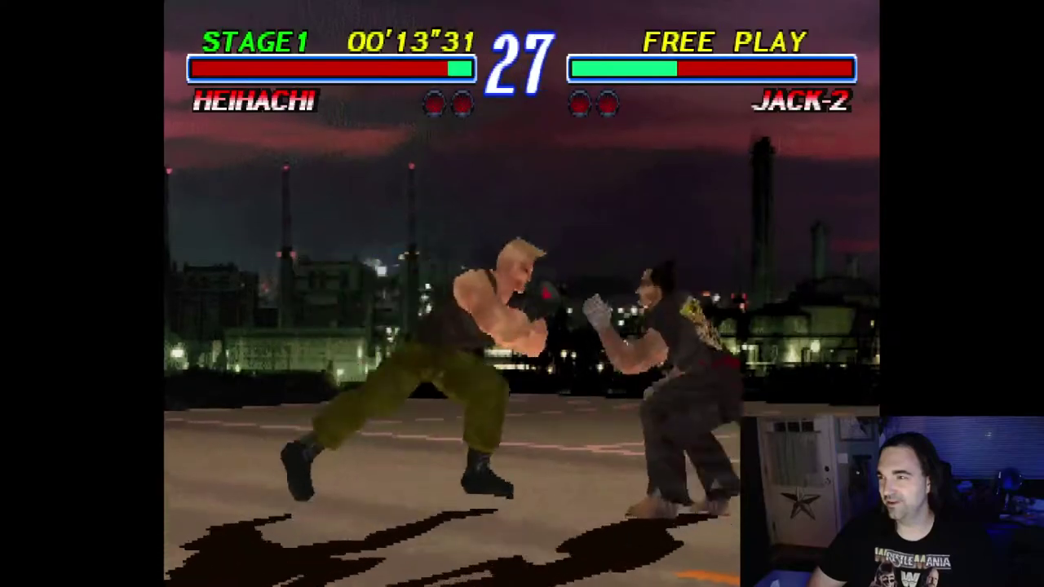
key("x")
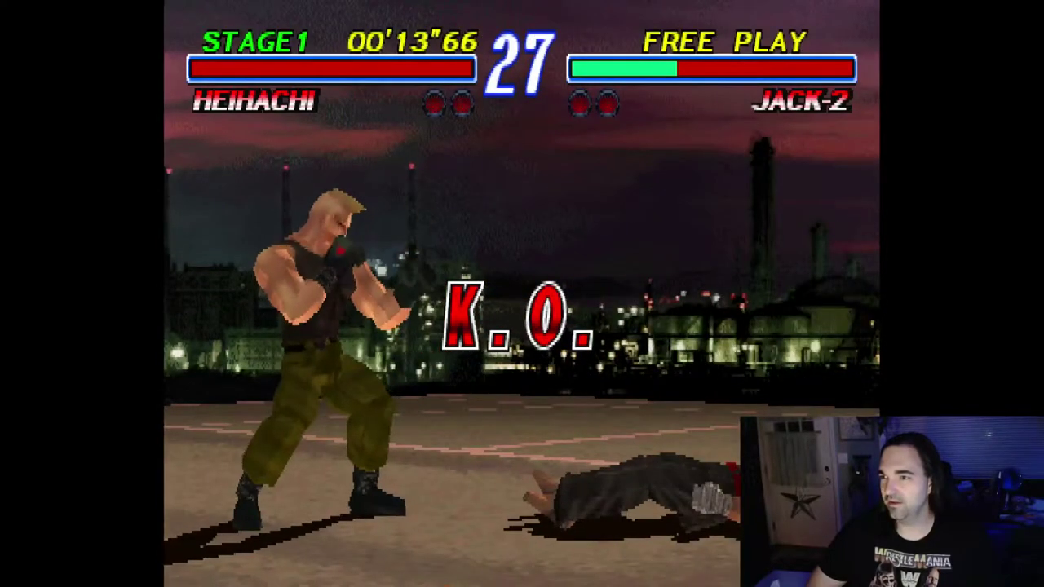
Step: Bring up RetroArch's menu over the running game and open the On-Screen Overlay settings
key("F1")
key("Down")
key("Down")
key("Down")
key("Down")
key("Down")
key("Down")
key("Down")
key("Down")
key("Down")
key("Down")
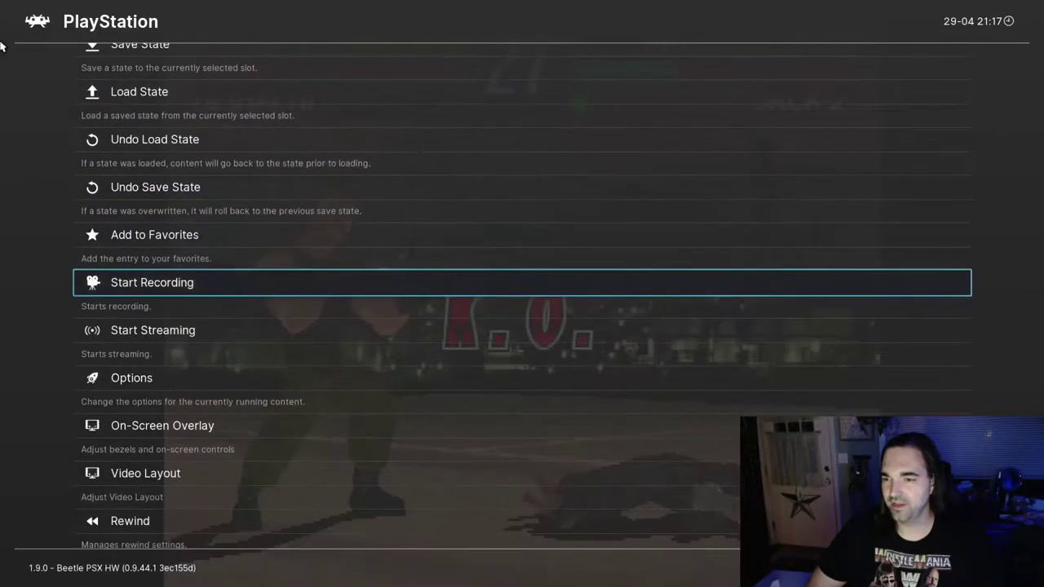
key("Down")
key("Down")
key("Down")
key("x")
Step: Browse for an on-screen overlay preset and enter the GameBezels folder
key("Down")
key("Down")
key("Down")
key("Down")
key("Down")
key("Down")
key("Up")
key("x")
key("Down")
key("Down")
key("Down")
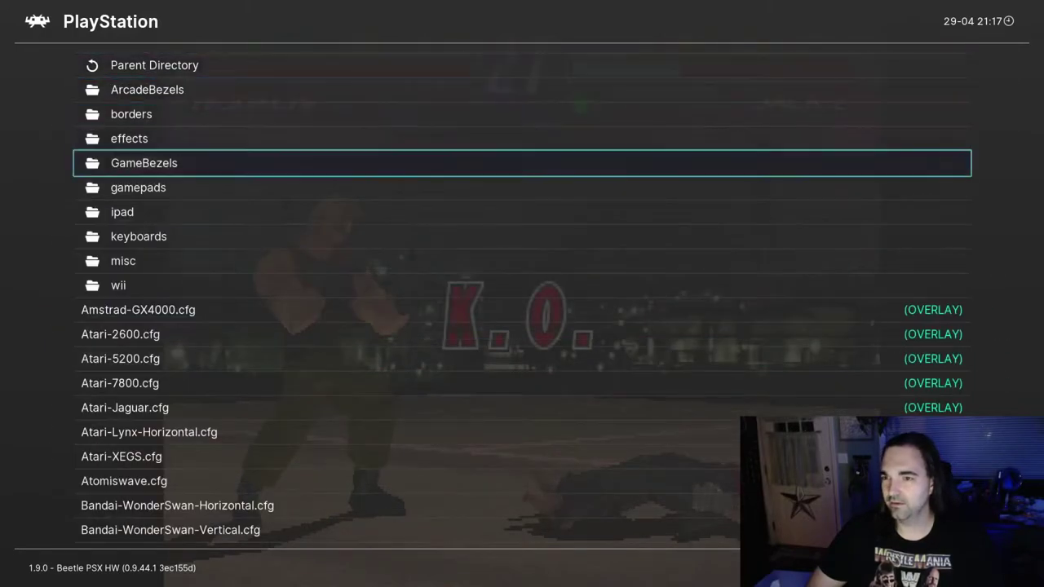
key("x")
Step: Find the PlayStation folder among the console bezel folders and open it
key("Down")
key("Down")
key("Down")
key("Down")
key("Down")
key("Down")
key("Down")
key("Down")
key("Down")
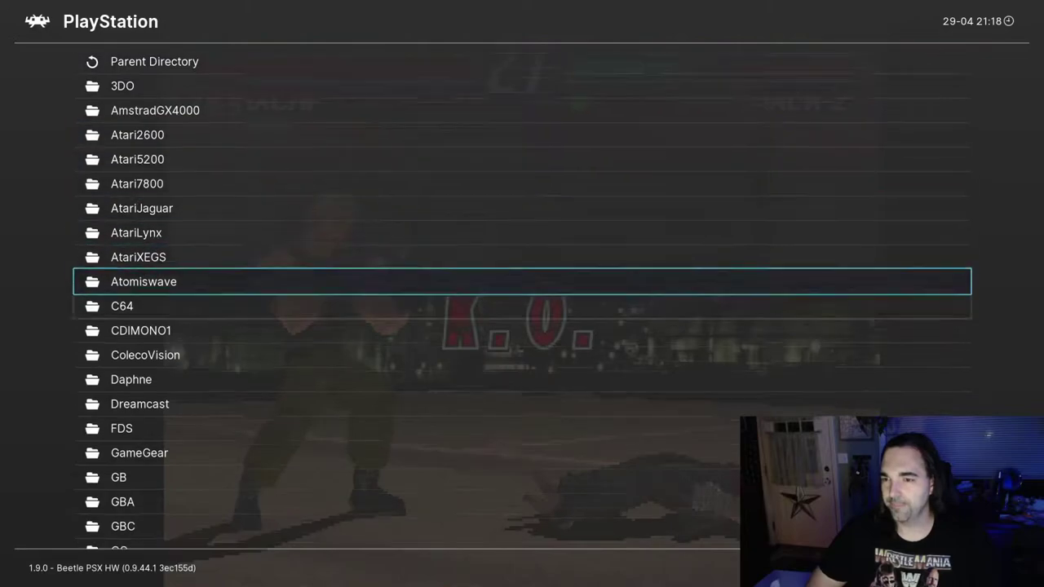
key("Down")
key("Down")
key("Down")
key("Down")
key("Down")
key("Down")
key("Down")
key("Down")
key("Down")
key("Down")
key("Down")
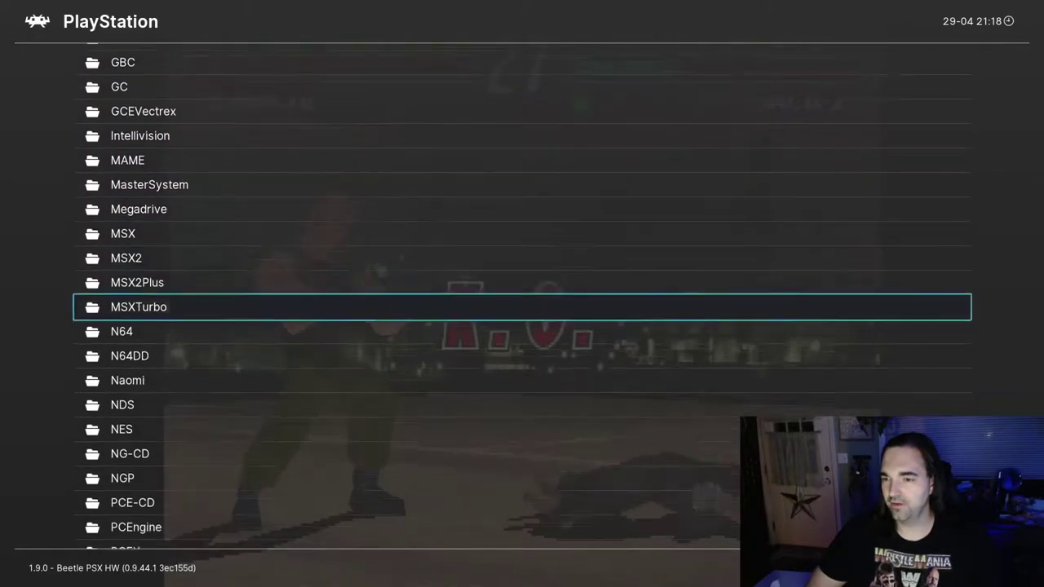
key("Down")
key("x")
Step: Find the Tekken 2 bezel among the PlayStation overlay presets and load it over the running game
key("Down")
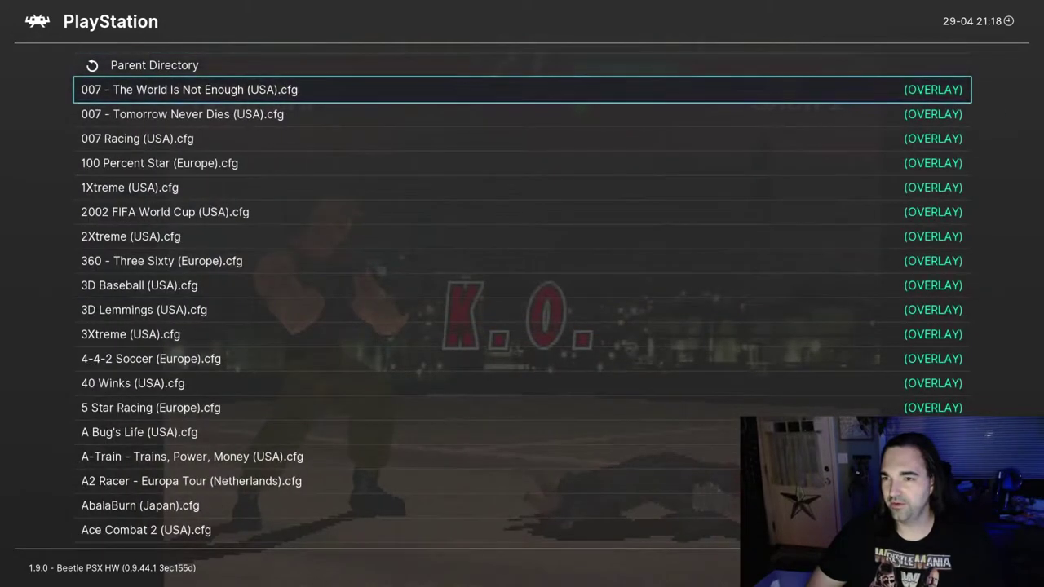
key("Down")
key("Down")
key("Down")
key("Down")
key("Down")
key("Down")
key("Down")
key("Down")
key("Down")
key("Down")
key("Down")
key("Down")
key("Down")
key("Down")
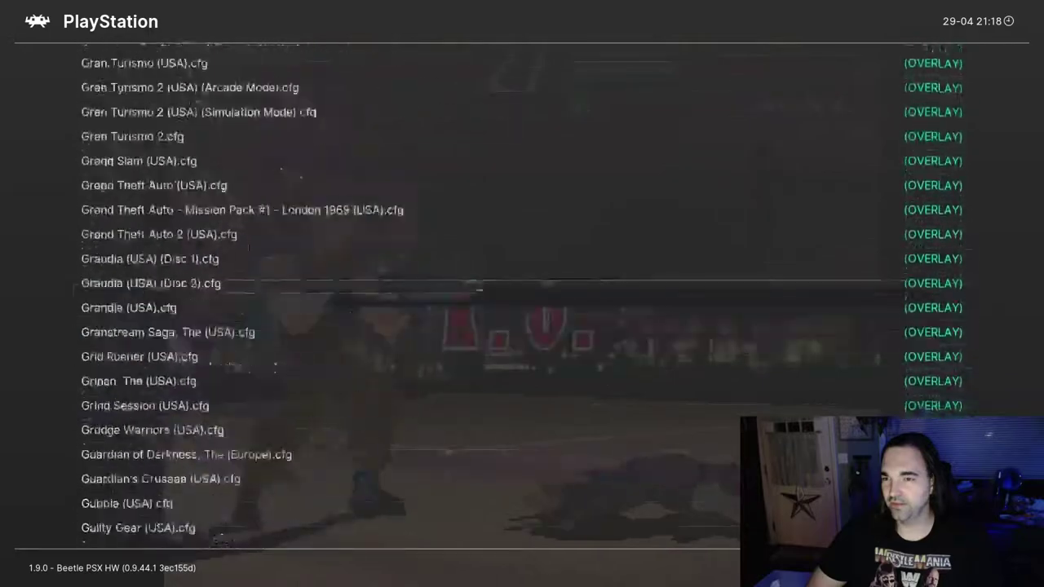
key("w")
key("w")
key("w")
key("w")
key("w")
key("w")
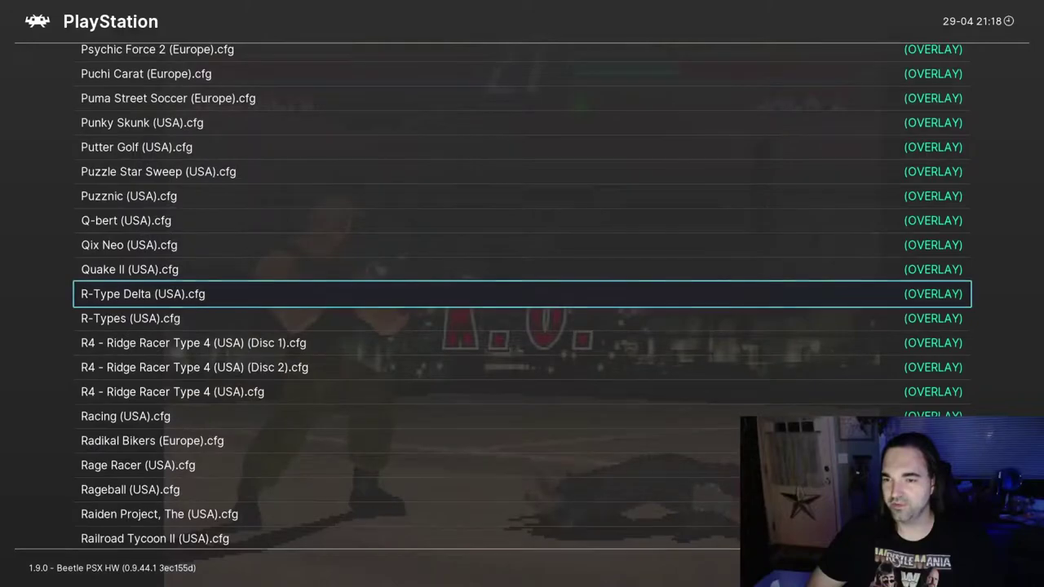
key("Down")
key("Down")
key("Down")
key("Down")
key("Down")
key("Down")
key("Down")
key("Down")
key("Down")
key("Down")
key("Down")
key("Down")
key("Down")
key("Down")
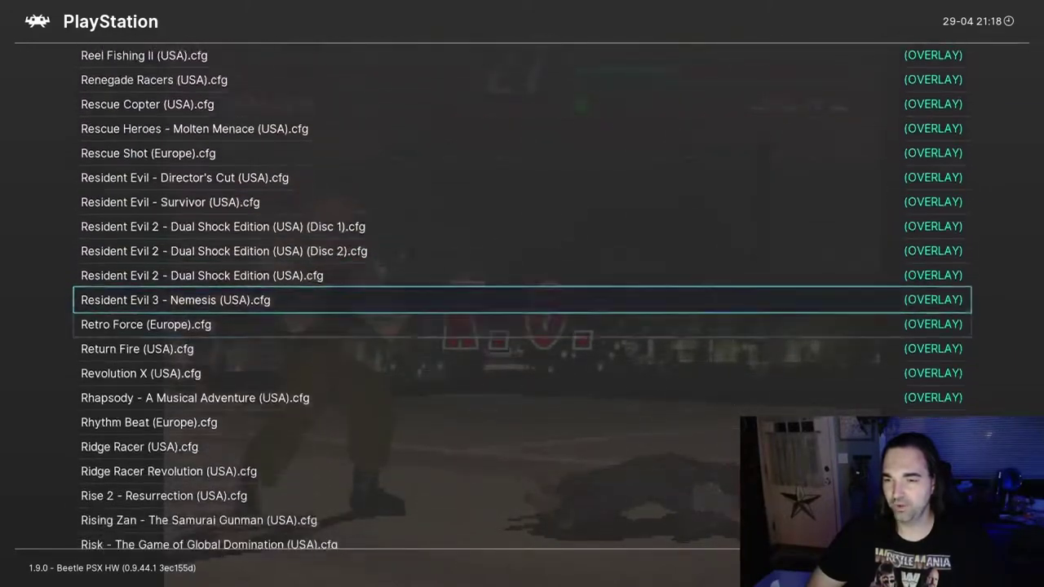
key("Down")
key("Down")
key("Down")
key("Down")
key("Down")
key("Down")
key("Down")
key("Down")
key("Down")
key("Down")
key("Down")
key("Down")
key("Down")
key("Down")
key("Down")
key("Down")
key("Down")
key("Down")
key("Down")
key("Down")
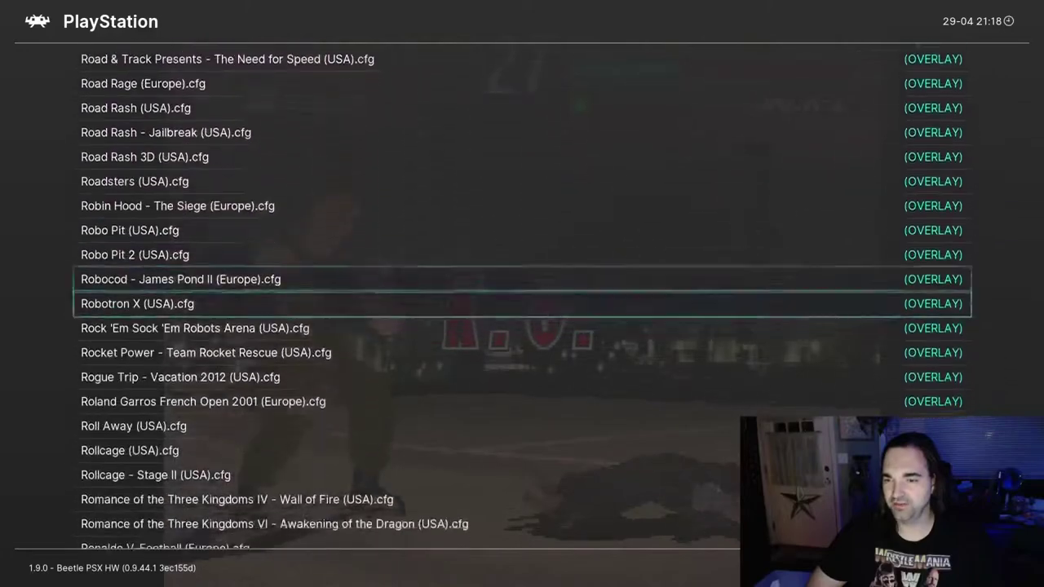
key("Right")
key("Right")
key("Down")
key("Down")
key("Down")
key("Down")
key("Down")
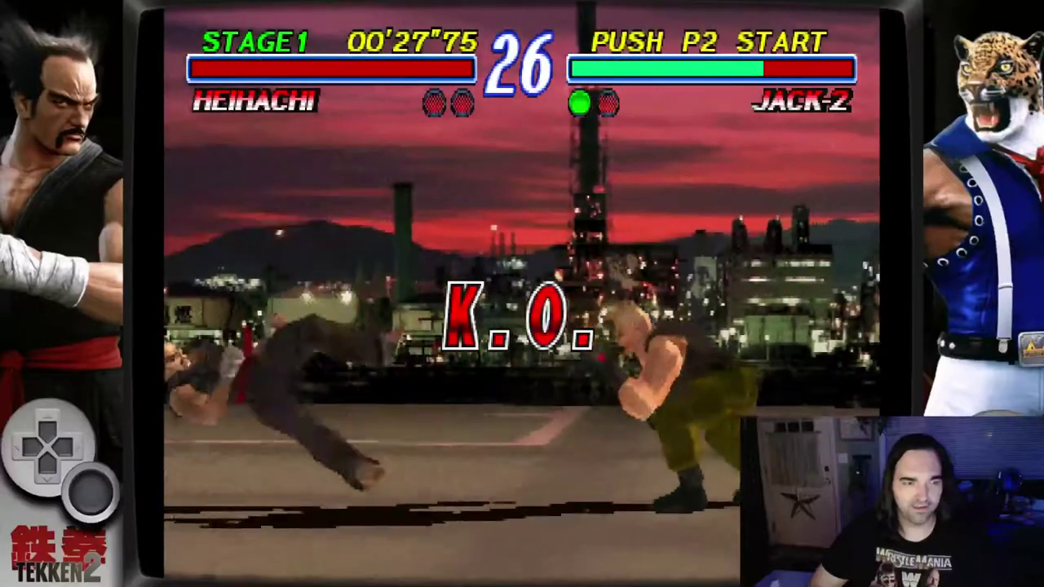
Step: Bring RetroArch's menu back up, leave the Overrides page and open the Quick Menu from the Main Menu
key("F1")
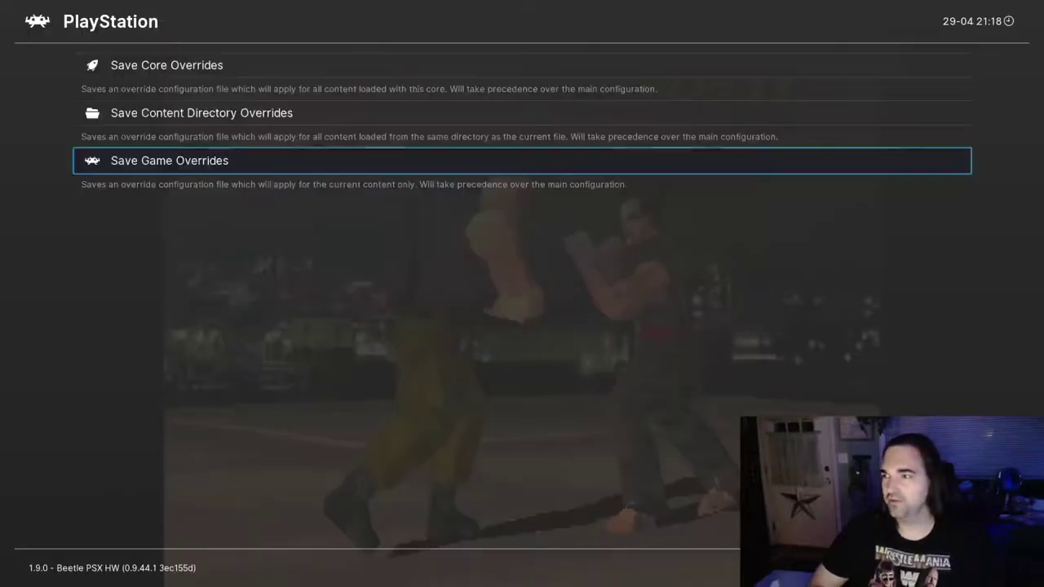
key("BackSpace")
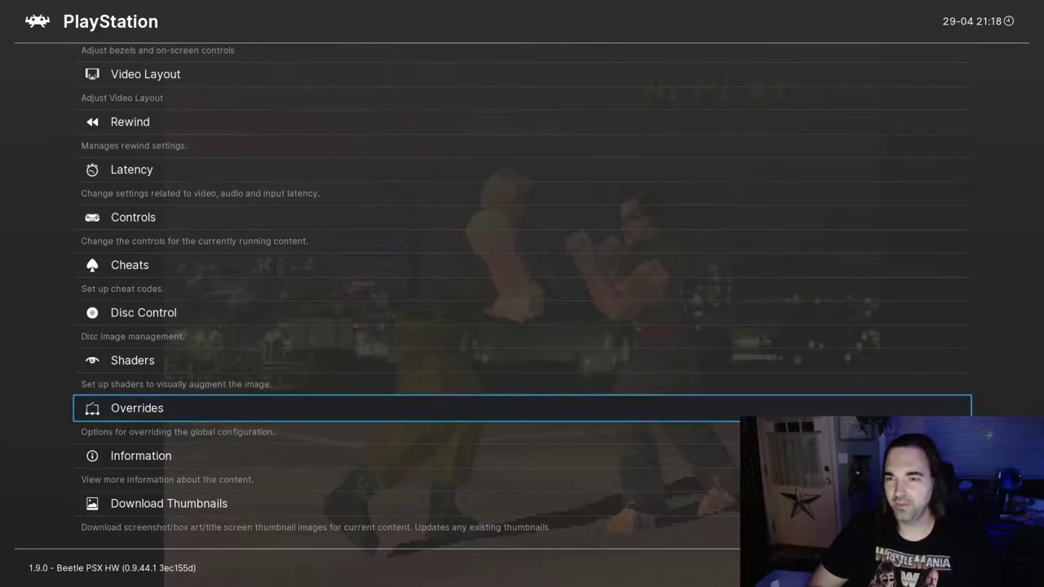
key("BackSpace")
key("Left")
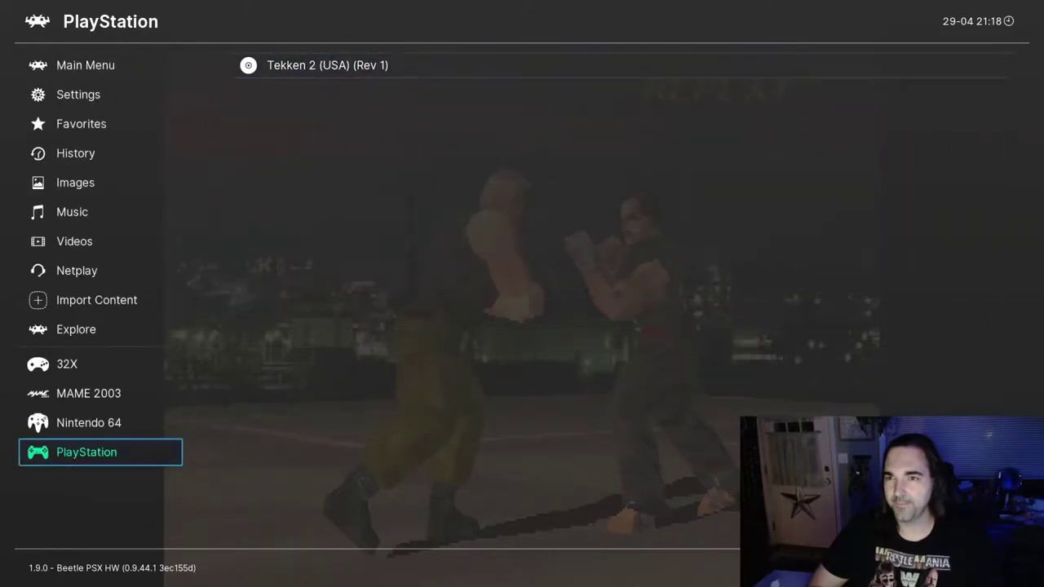
key("Up")
key("Up")
key("Up")
key("Up")
key("Up")
key("Up")
key("Up")
key("Up")
key("Up")
key("Up")
key("Up")
key("Up")
key("Up")
key("Up")
key("Down")
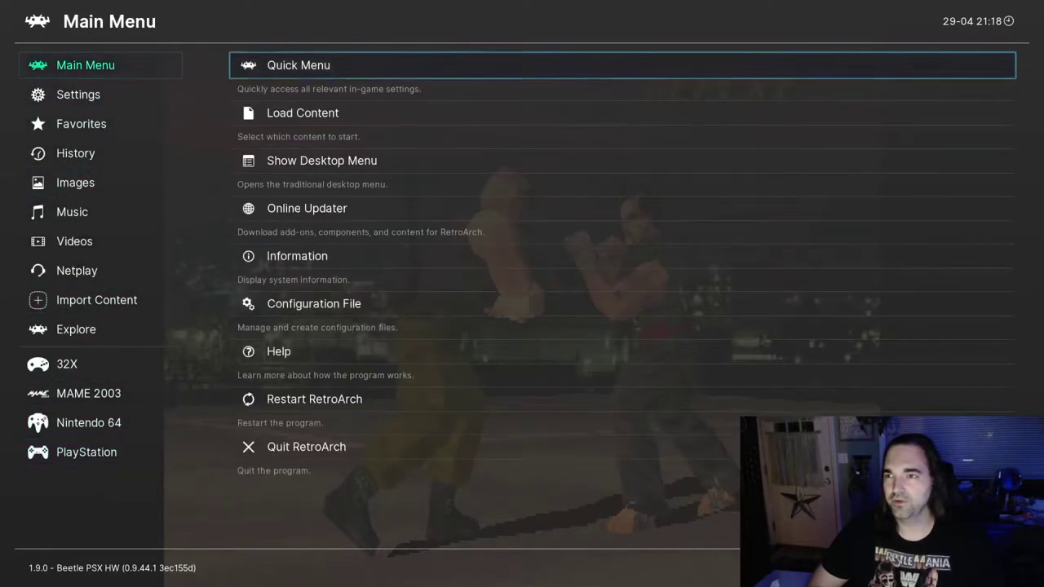
key("Return")
Step: Examine the Beetle PSX HW core options for Tekken 2, including the renderer and internal GPU resolution, and return to the Main Menu
key("Up")
key("Up")
key("Up")
key("Up")
key("Up")
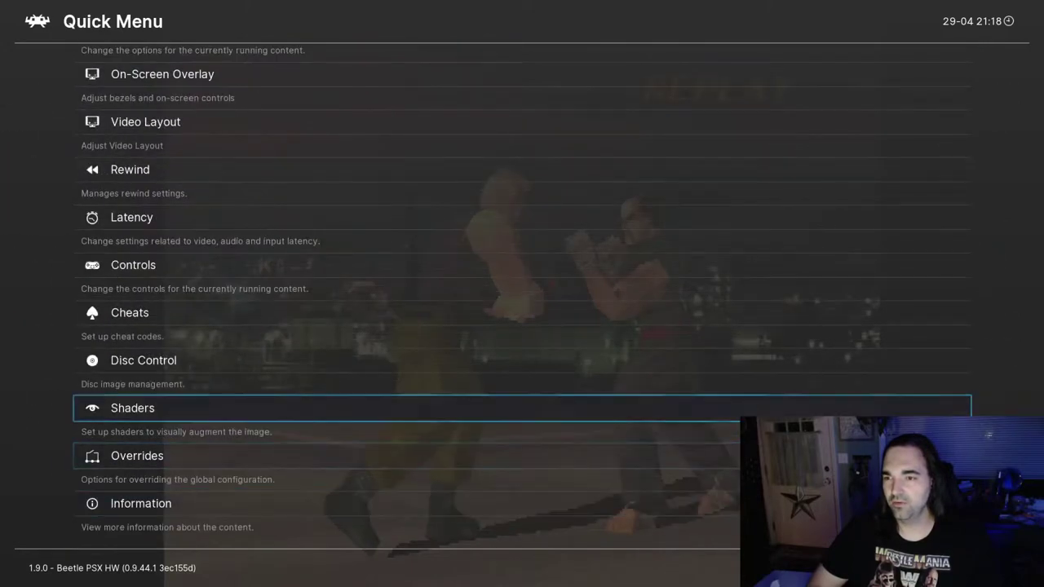
key("Up")
key("Up")
key("Up")
key("Down")
key("Down")
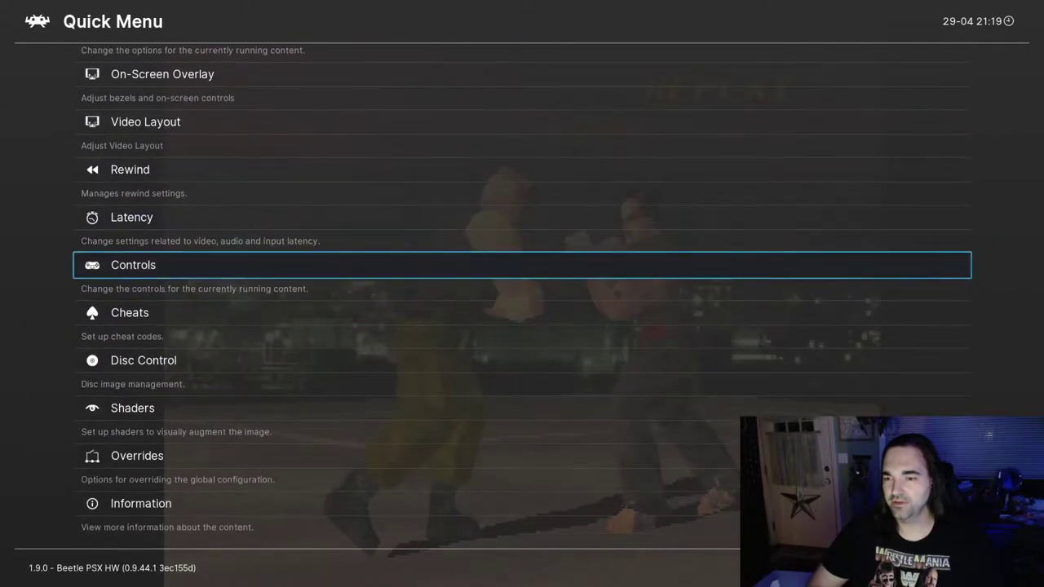
key("Up")
key("Up")
key("Up")
key("Up")
key("Up")
key("Return")
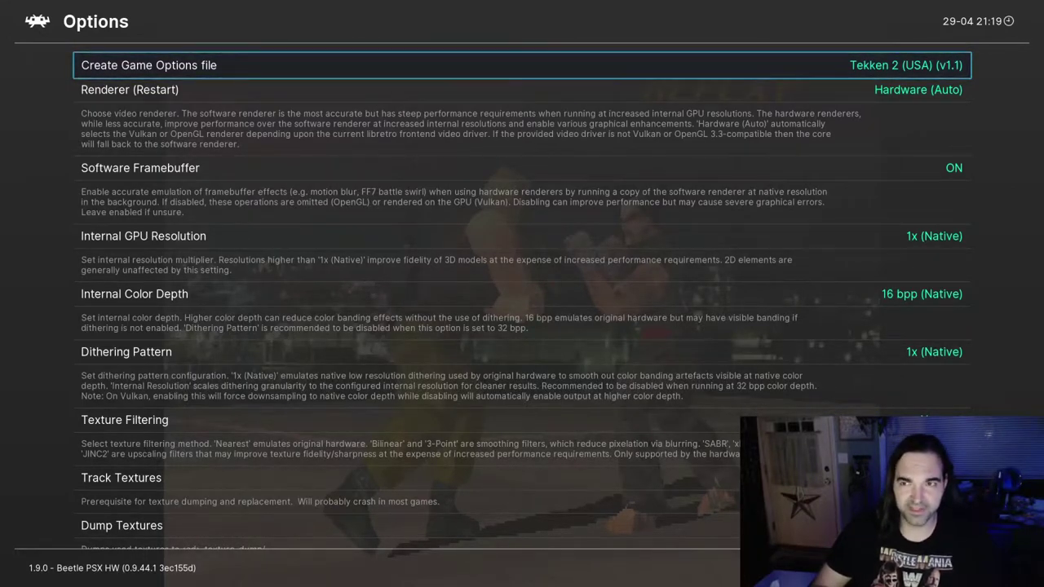
key("BackSpace")
key("BackSpace")
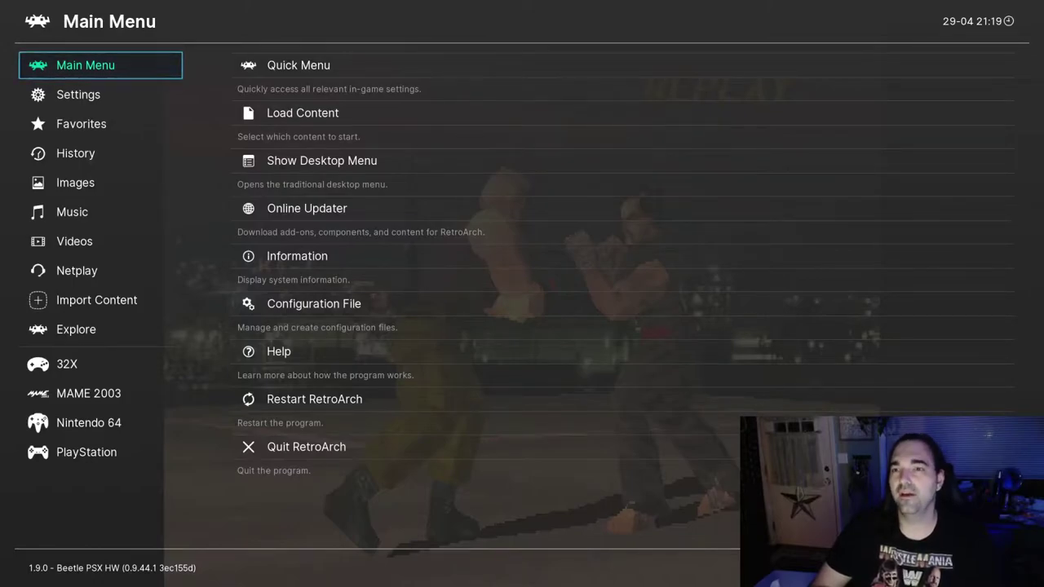
Step: Set RetroArch's video driver to vulkan in the driver settings
key("Right")
key("Left")
key("Down")
key("Right")
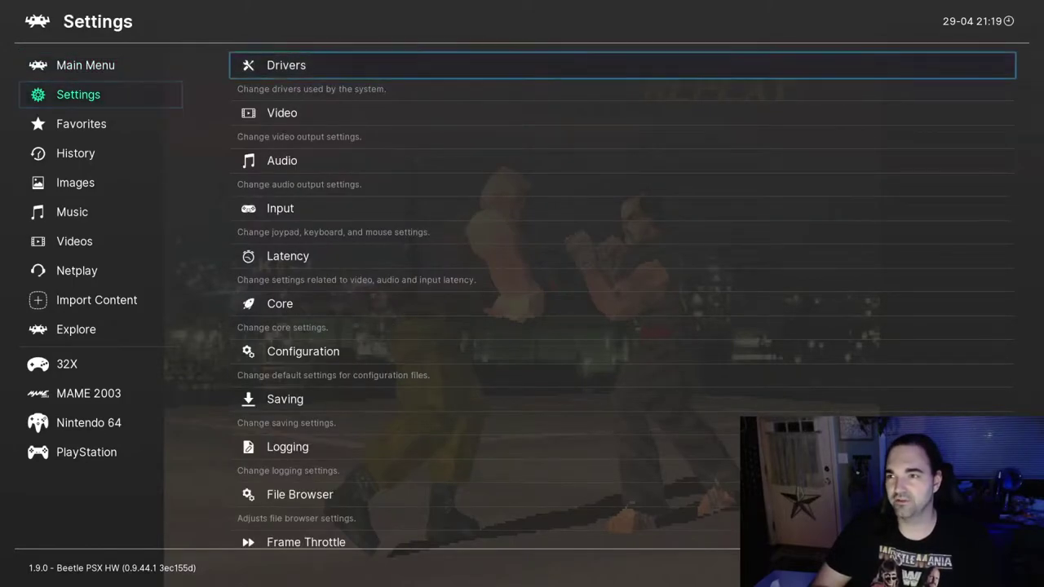
key("Return")
key("BackSpace")
key("Up")
key("Down")
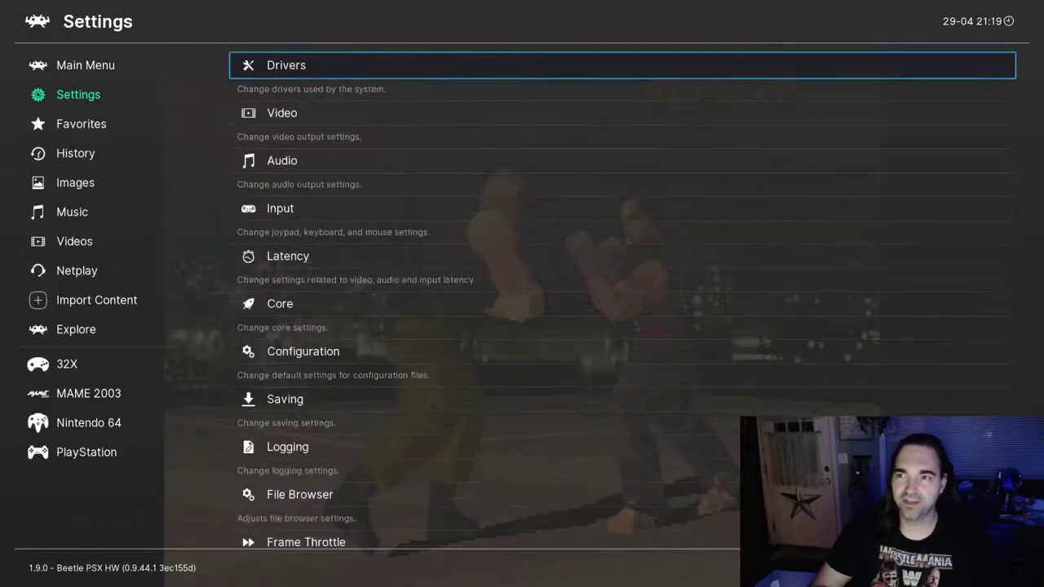
key("Return")
key("Down")
key("Down")
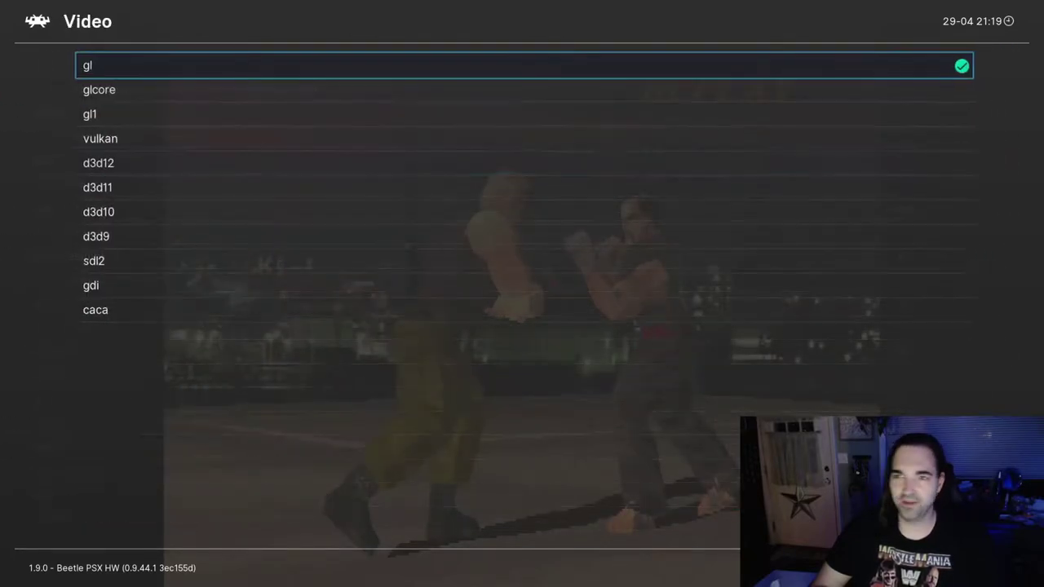
key("Return")
key("Down")
key("Down")
key("Down")
key("Return")
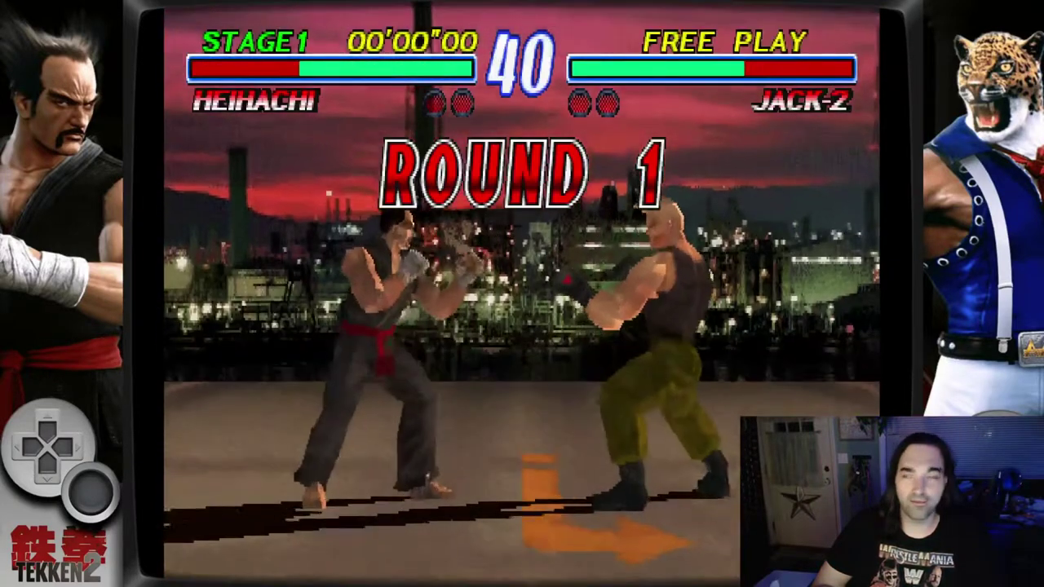
Step: Open the Beetle PSX HW core options from the running Tekken 2 game and go to the Renderer setting
key("F1")
key("Down")
key("Down")
key("Down")
key("Down")
key("Down")
key("Down")
key("Down")
key("Down")
key("Down")
key("Down")
key("Down")
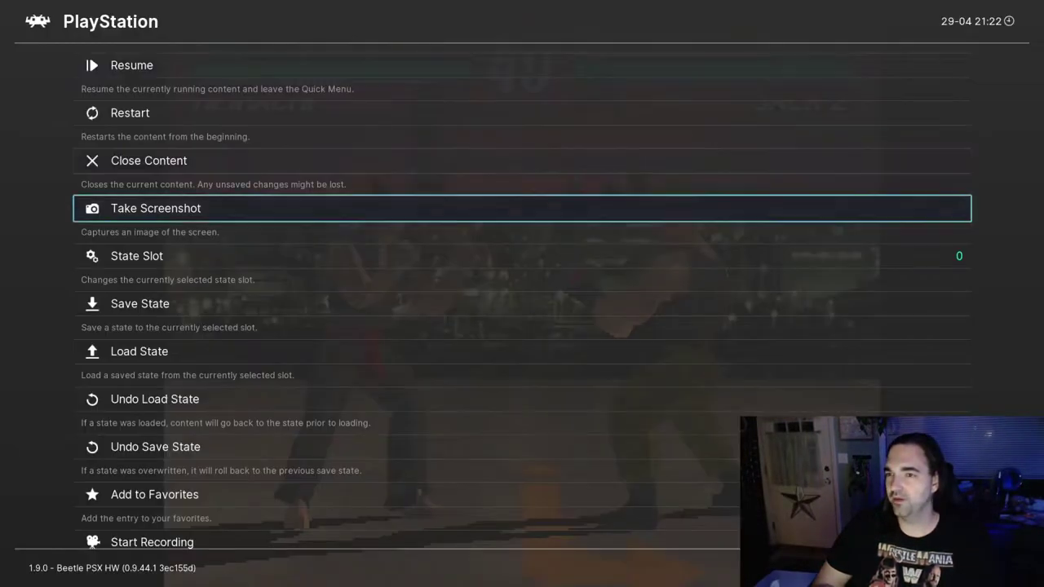
key("Down")
key("Return")
key("Down")
key("Up")
key("Down")
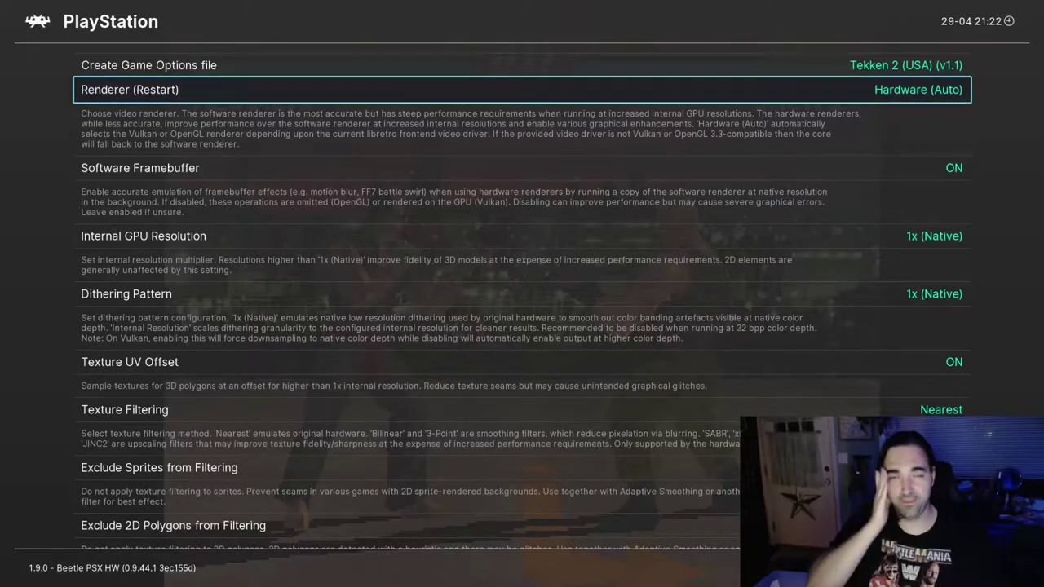
Step: Raise the Internal GPU Resolution to 8x and create a game options file for Tekken 2
left_click(522, 168)
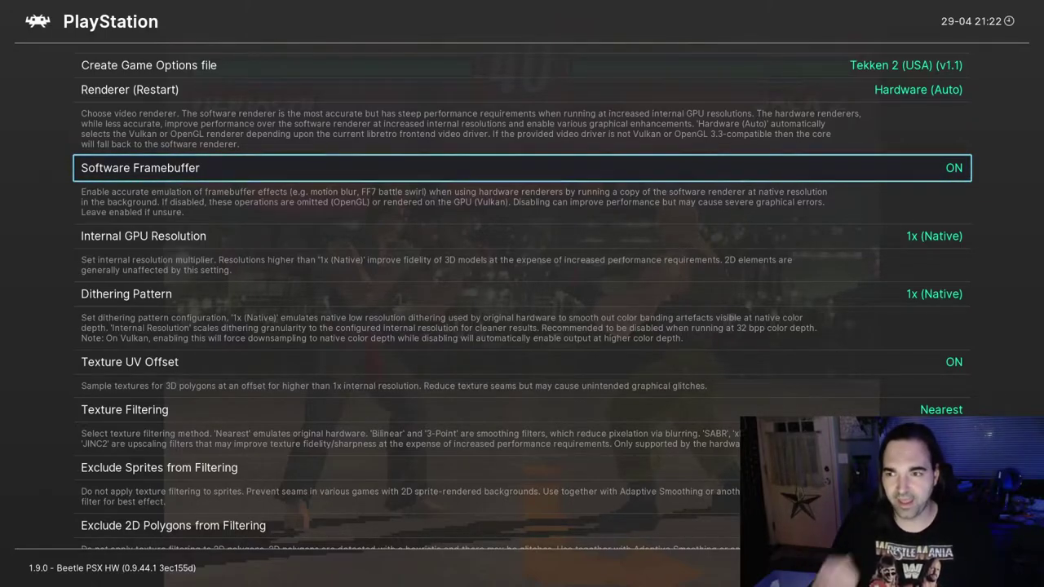
key("Down")
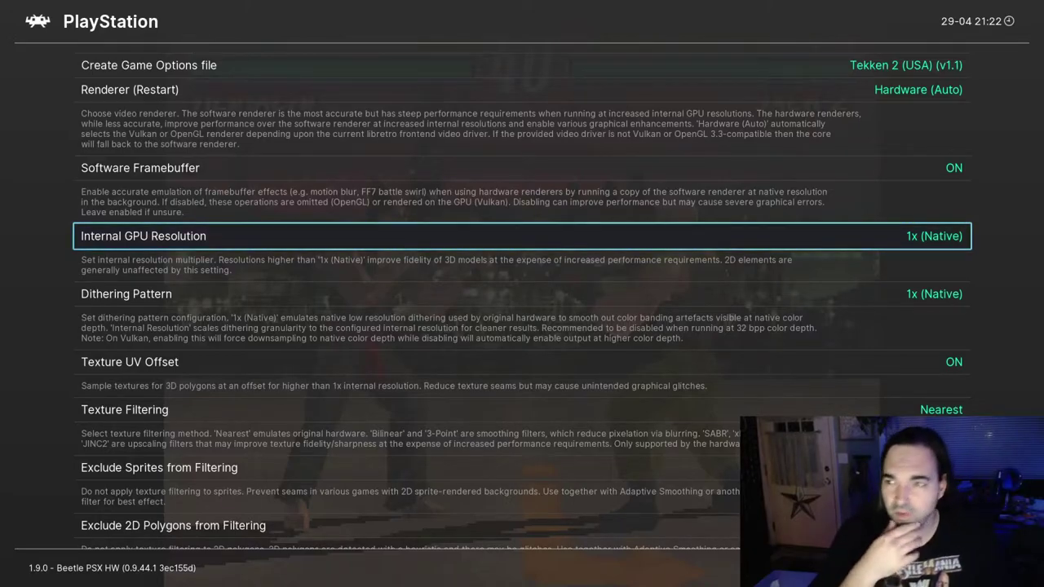
key("Left")
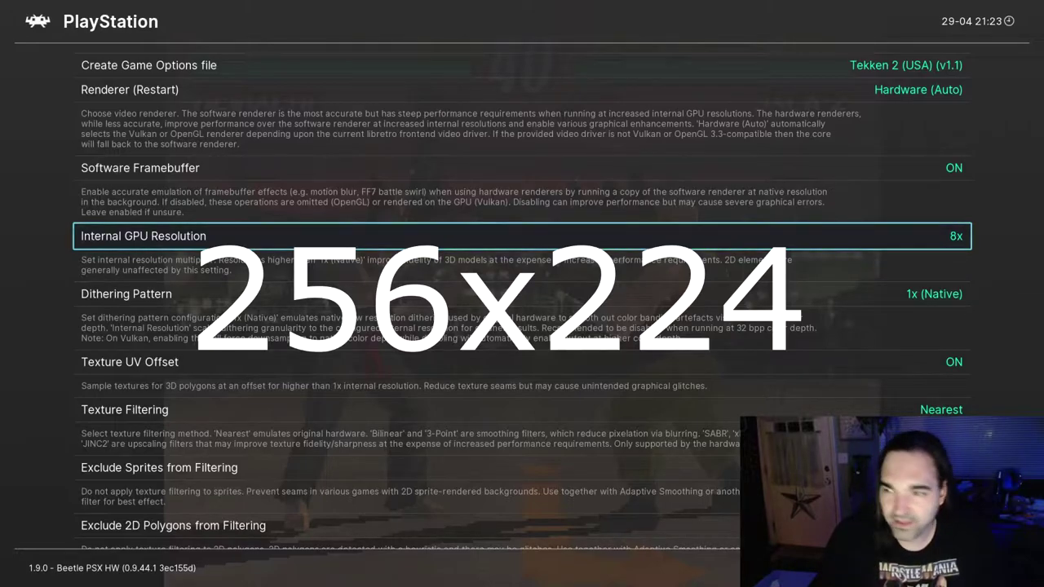
key("Up")
key("Up")
key("Up")
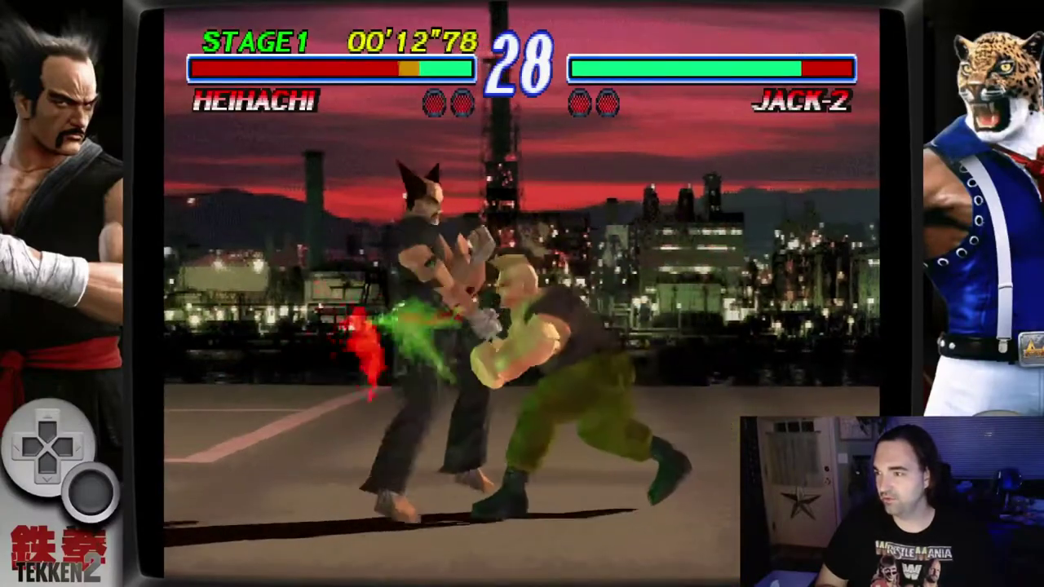
Step: Reopen the core options and set the Internal GPU Resolution to 16x for the running game
key("F1")
key("Down")
key("Down")
key("Down")
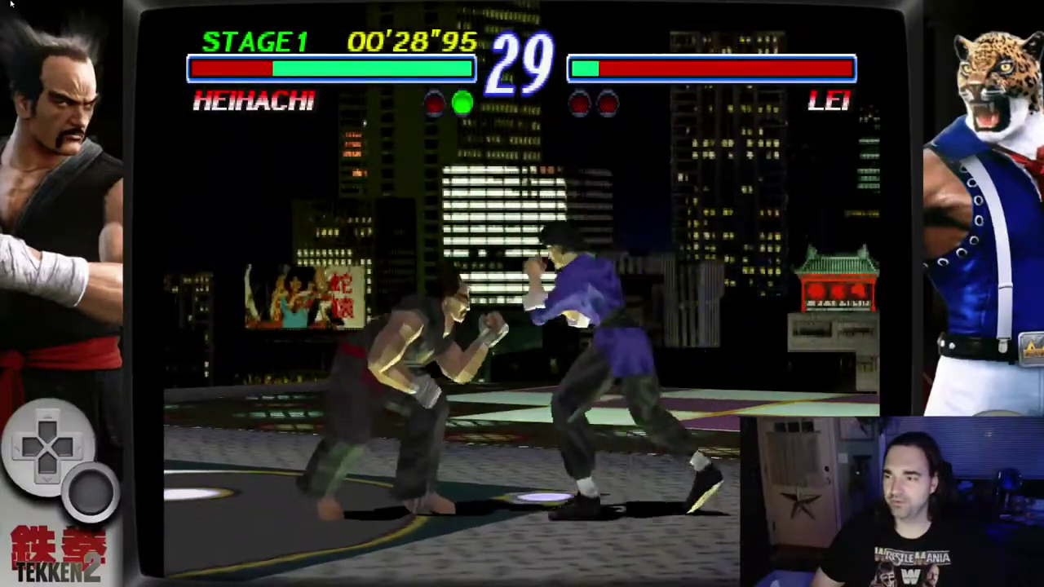
Step: Set the Dithering Pattern to Internal Resolution in the core options
key("F1")
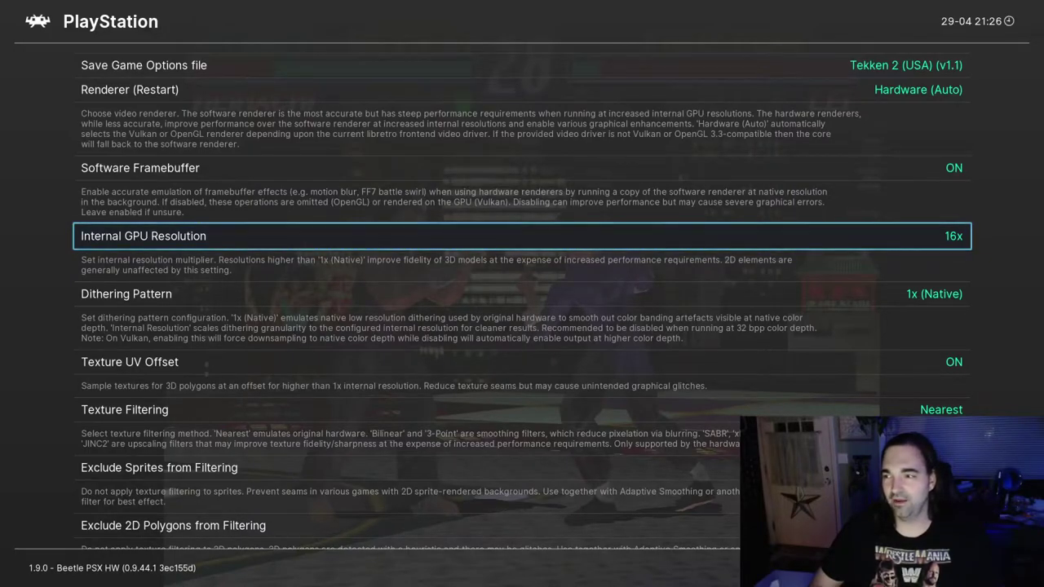
key("Down")
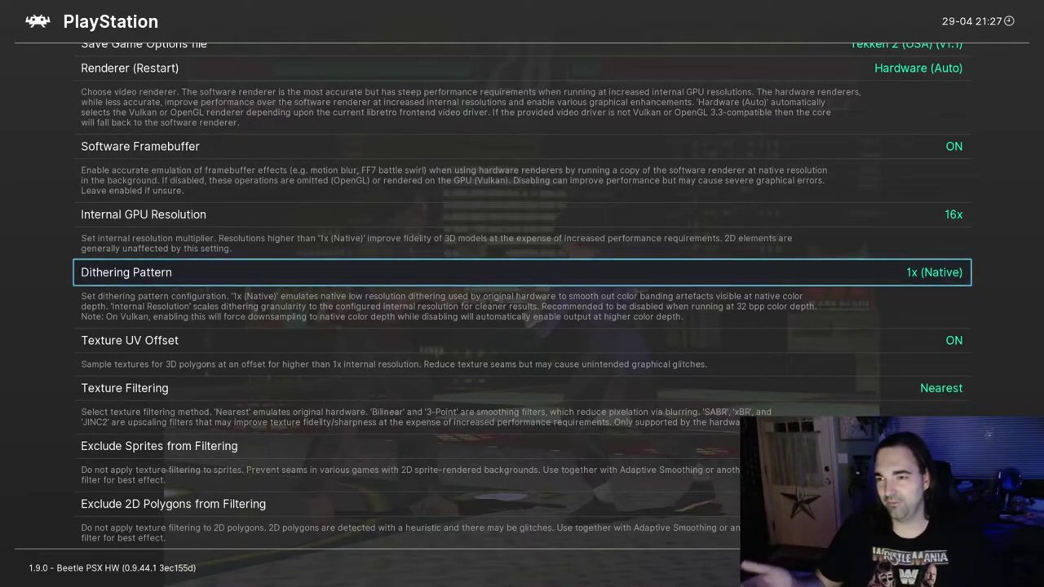
key("Left")
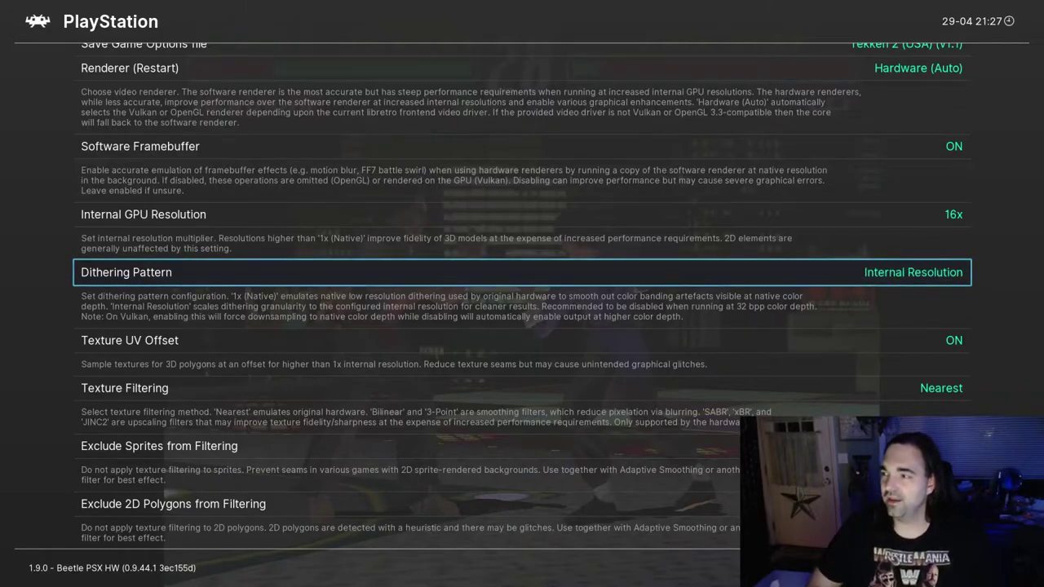
Step: Save the Tekken 2 game options file and return to the running game
key("Up")
key("Up")
key("Up")
key("Up")
key("Up")
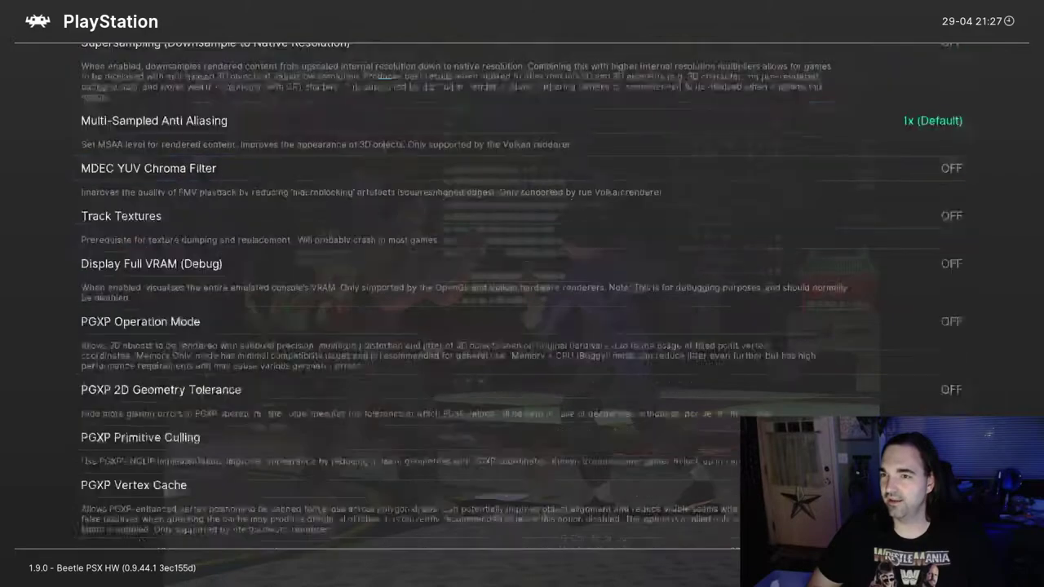
key("Down")
key("Return")
key("F1")
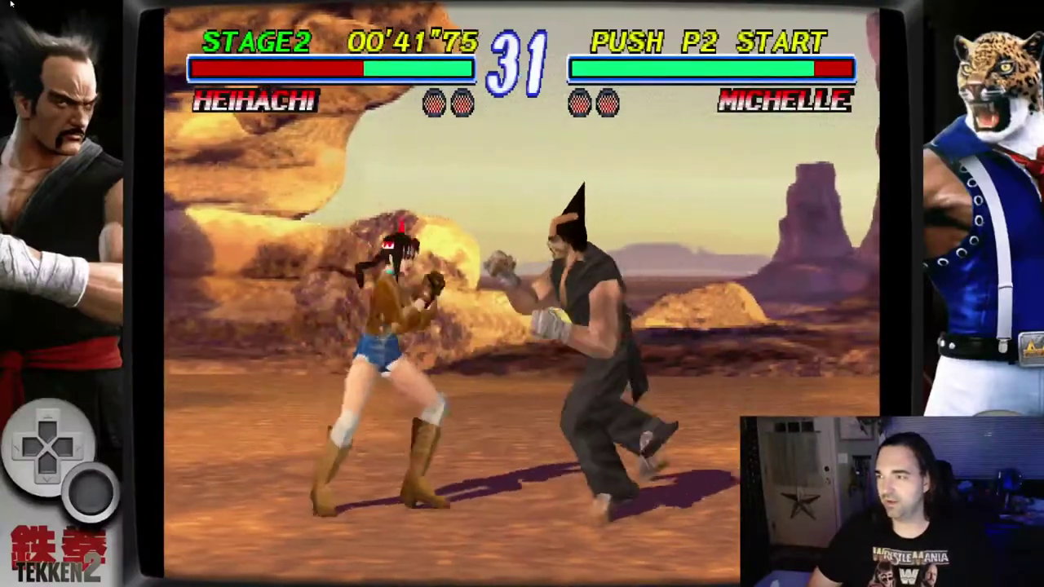
Step: Examine the Software Framebuffer, Internal GPU Resolution, Dithering Pattern and Texture UV Offset entries in the core options
key("F1")
key("Down")
key("Down")
key("Down")
key("Down")
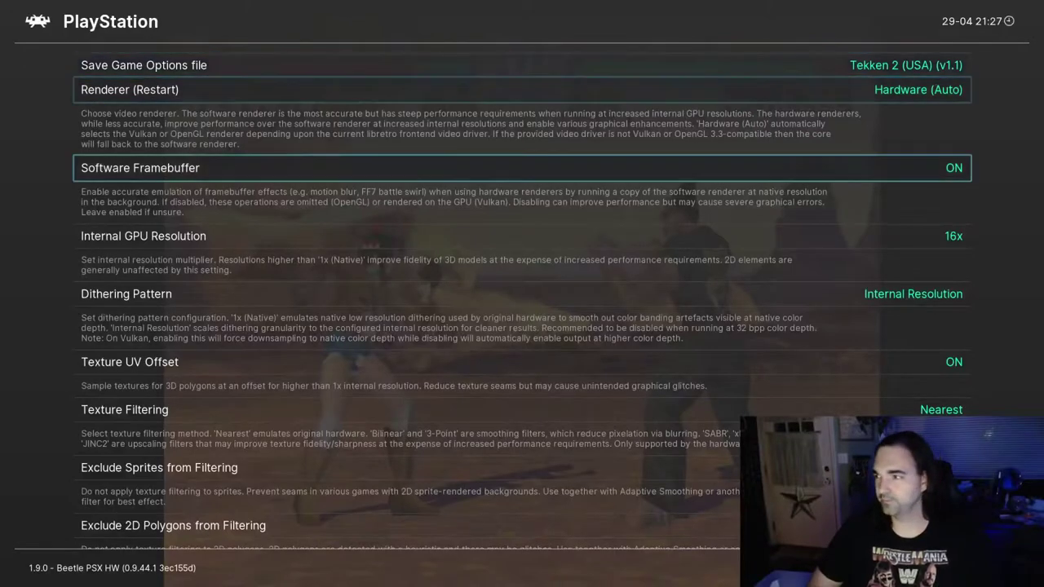
key("Down")
key("Up")
key("Down")
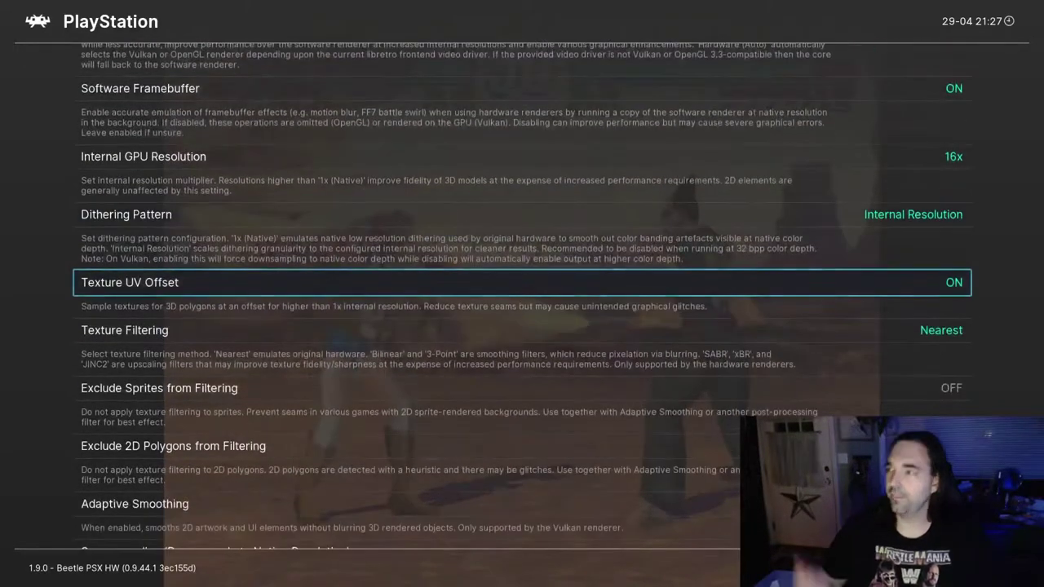
key("Up")
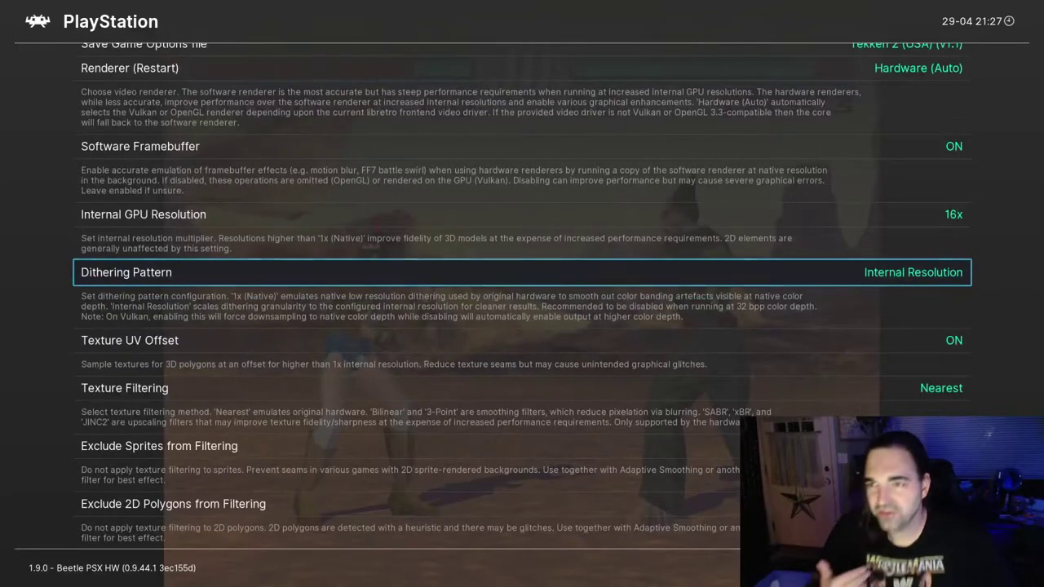
key("Up")
key("Up")
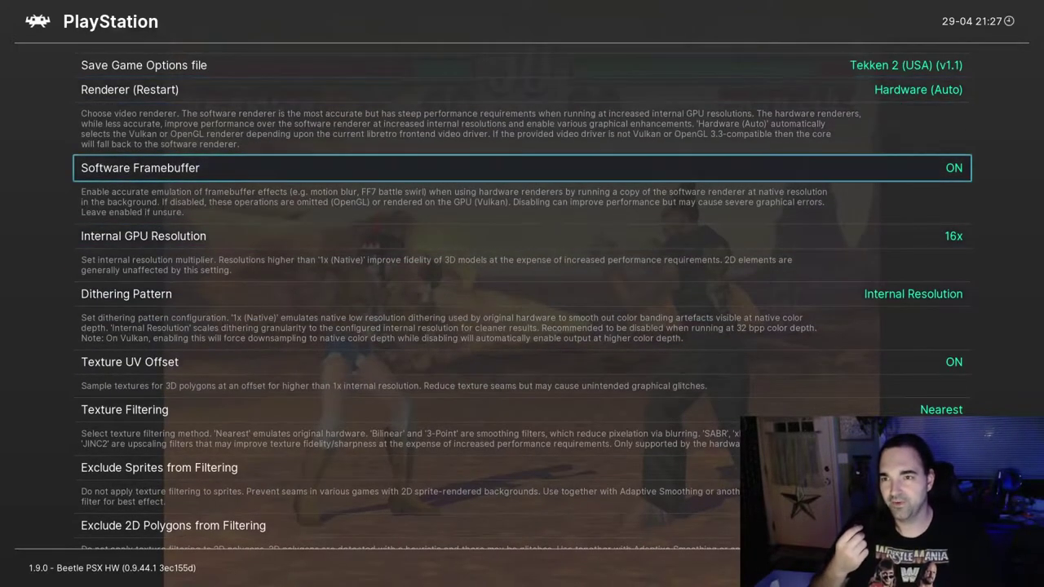
key("Down")
key("Down")
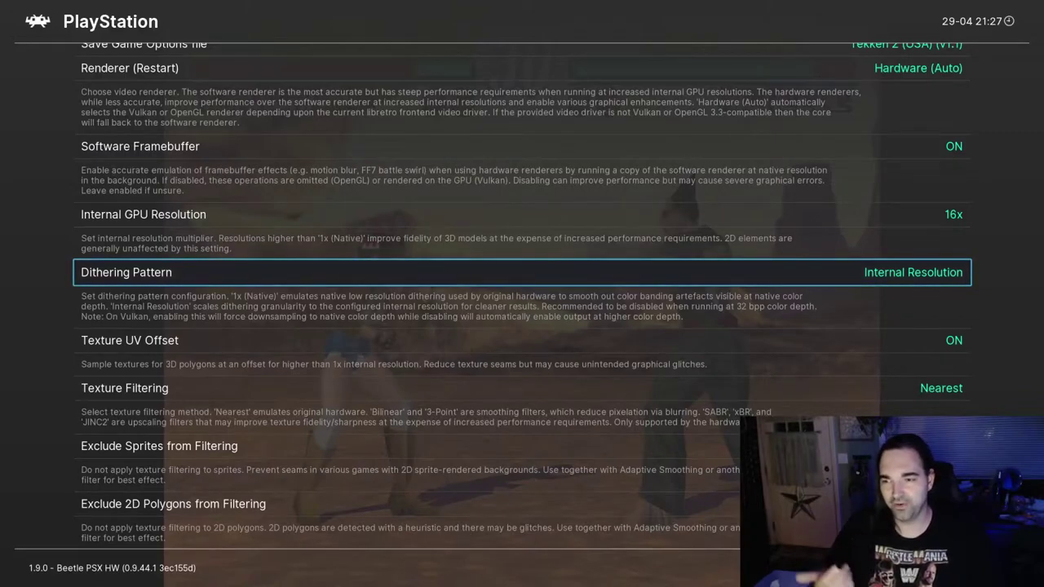
key("Down")
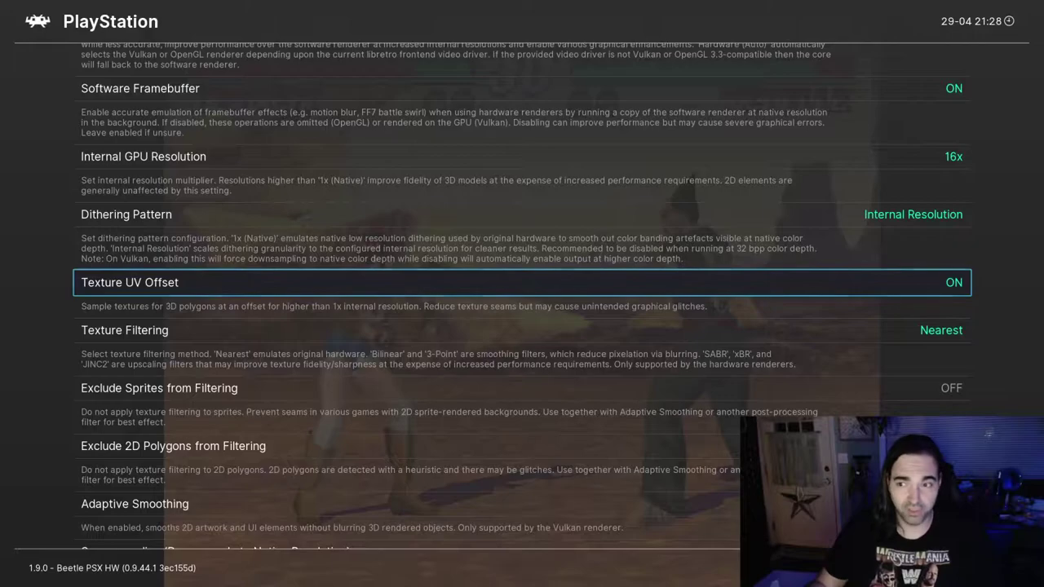
Step: Set Texture Filtering to Bilinear and return to the game to check the picture
key("Down")
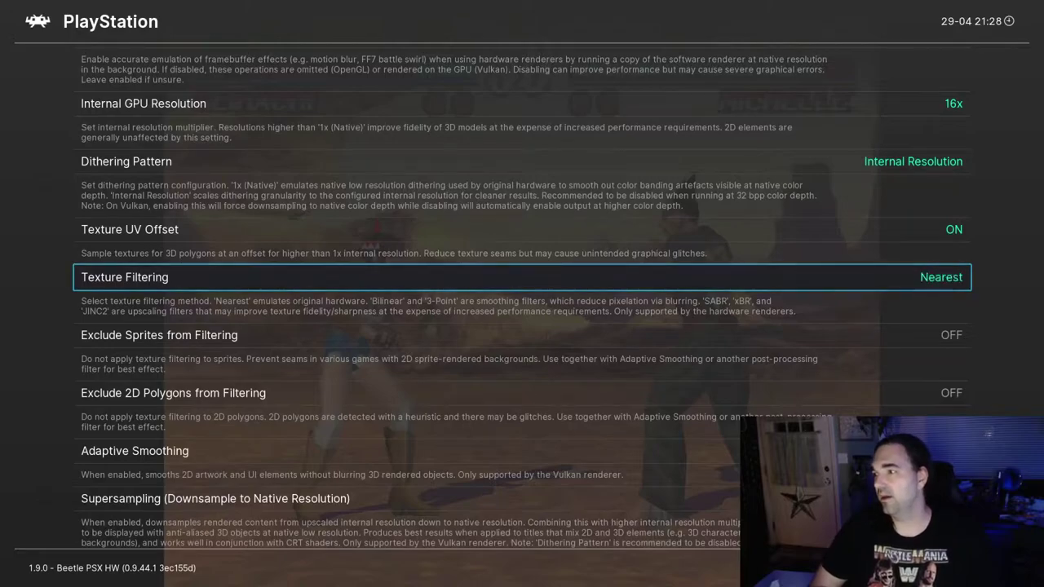
key("Right")
key("Right")
key("Right")
key("F1")
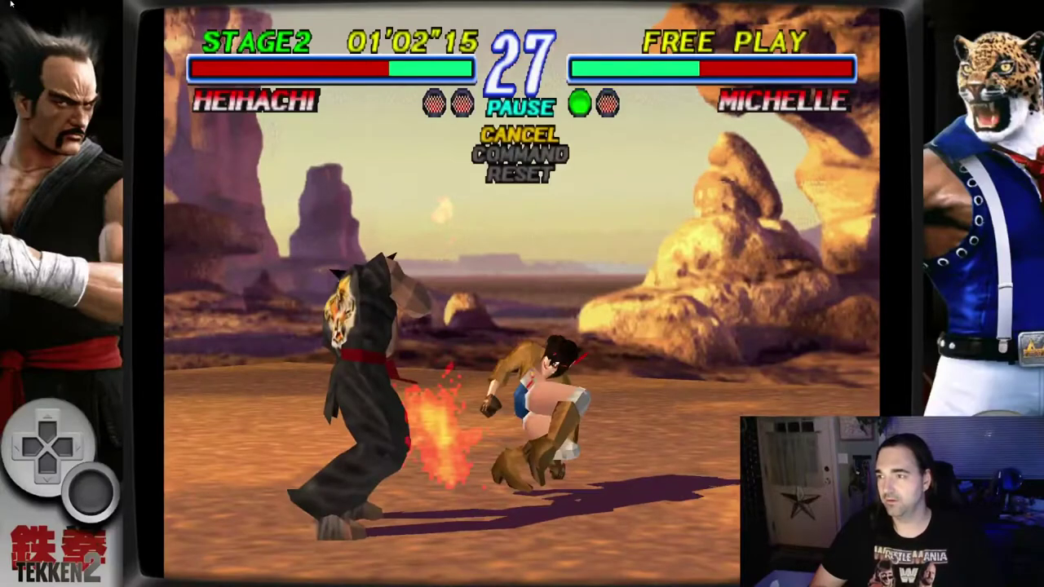
Step: Try Exclude Sprites from Filtering at Opaque Only and check it against the running game
key("F1")
key("Down")
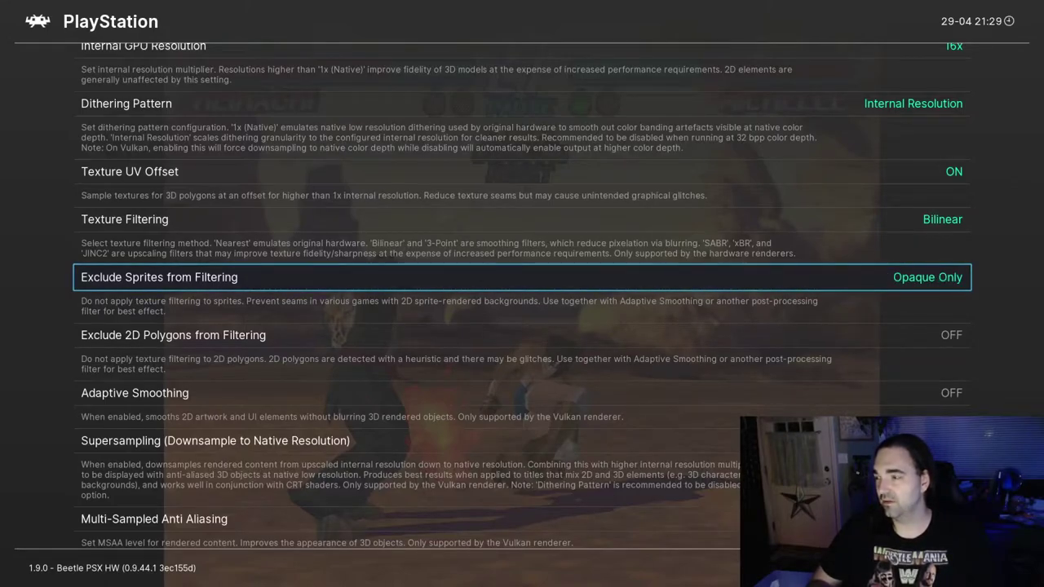
key("F1")
key("F1")
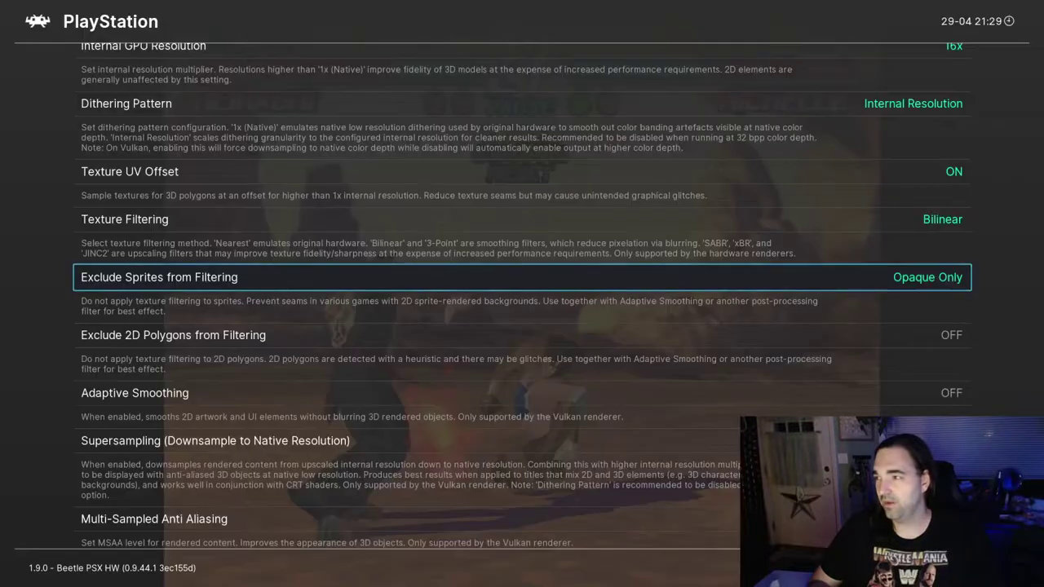
Step: Cycle Exclude Sprites from Filtering through its values back to Opaque Only, comparing each one in the running game
key("Right")
key("F1")
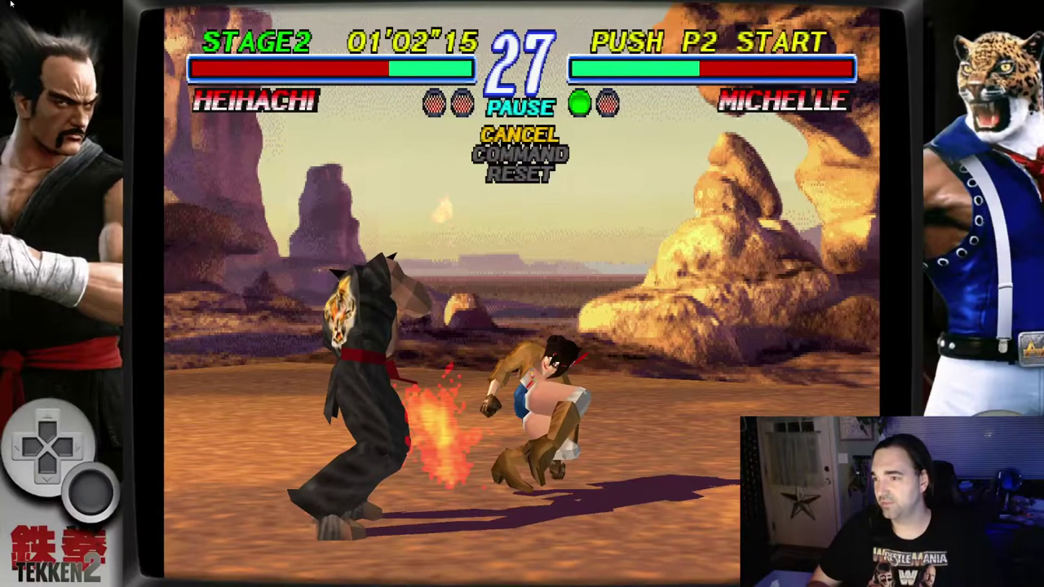
key("F1")
key("Right")
key("F1")
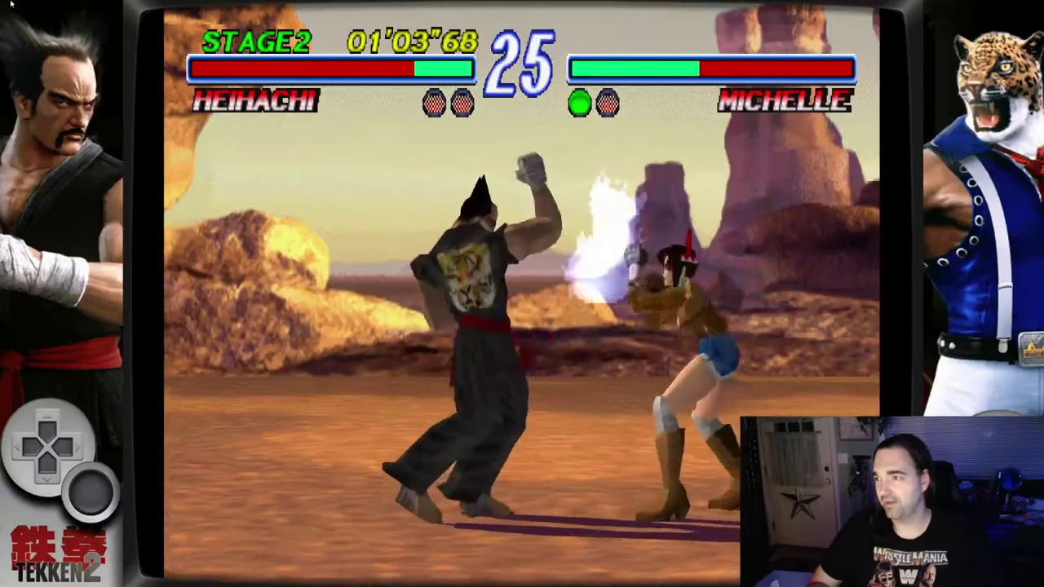
key("F1")
key("Right")
key("F1")
key("F1")
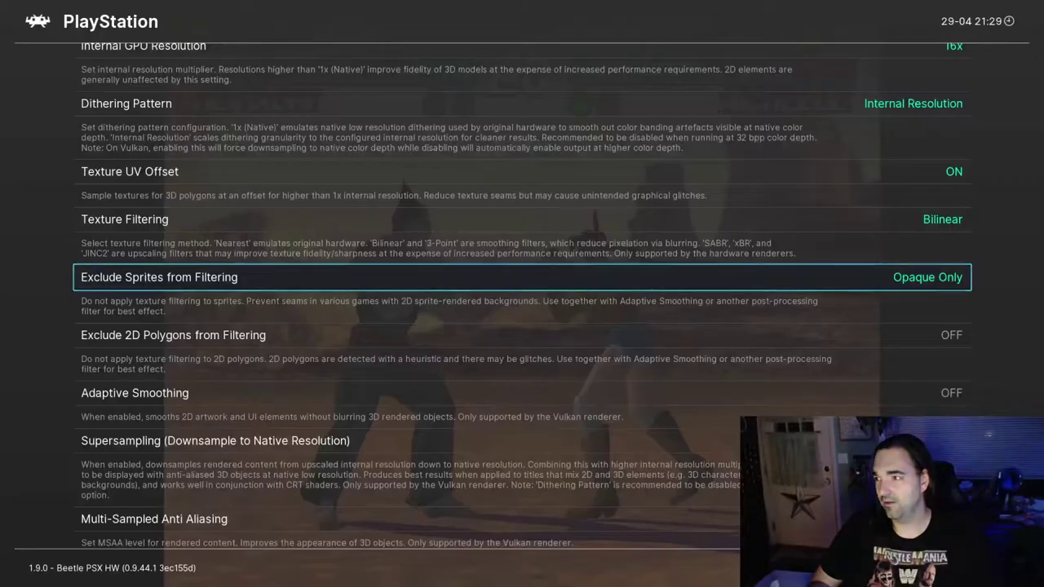
Step: Switch Exclude Sprites from Filtering to OFF and view the fight again for comparison
key("F1")
key("F1")
key("Right")
key("Left")
key("Left")
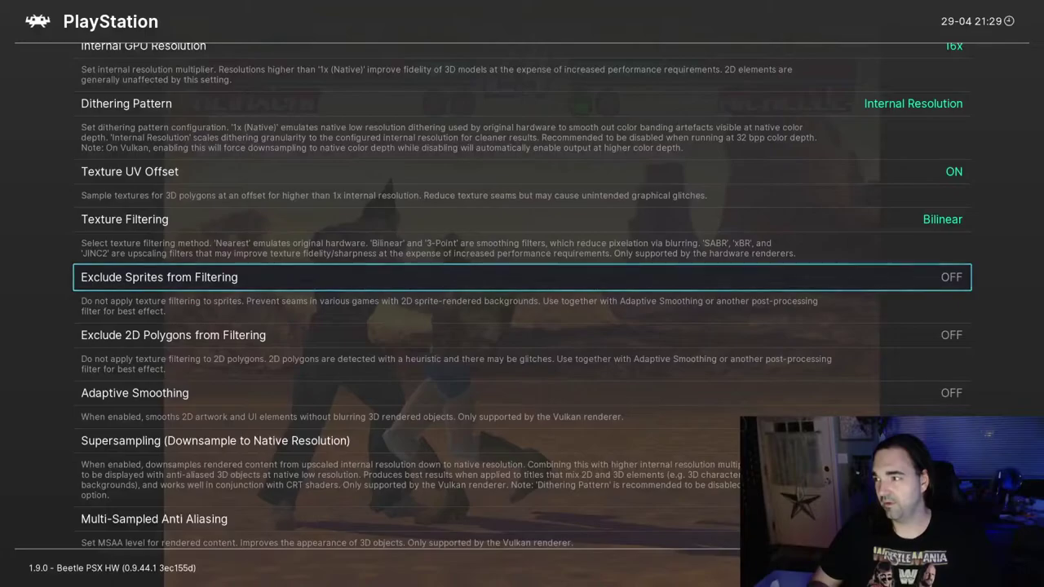
key("F1")
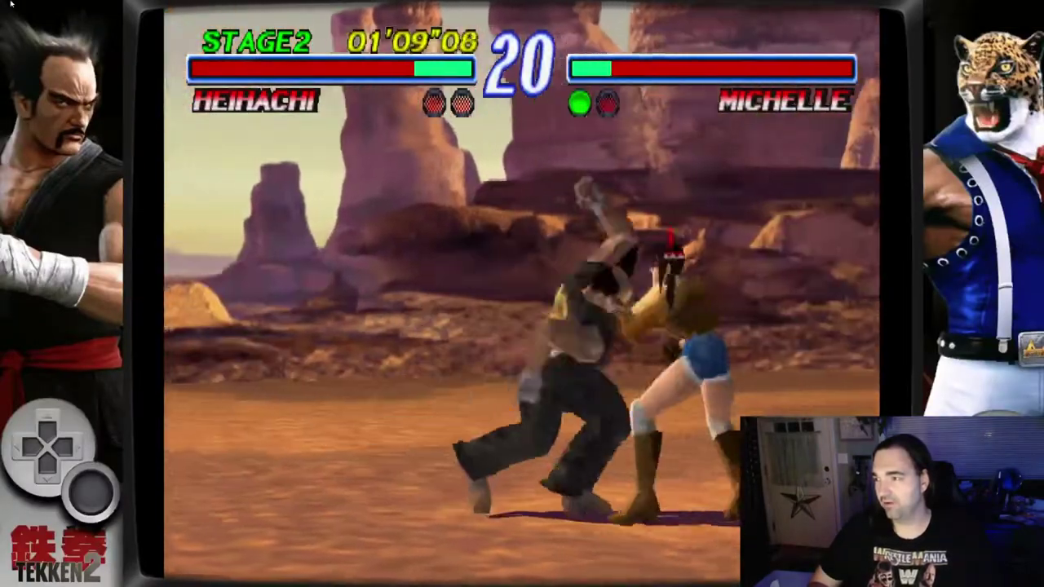
Step: Retry Opaque Only for Exclude Sprites from Filtering, put it back to OFF and resume the game
key("F1")
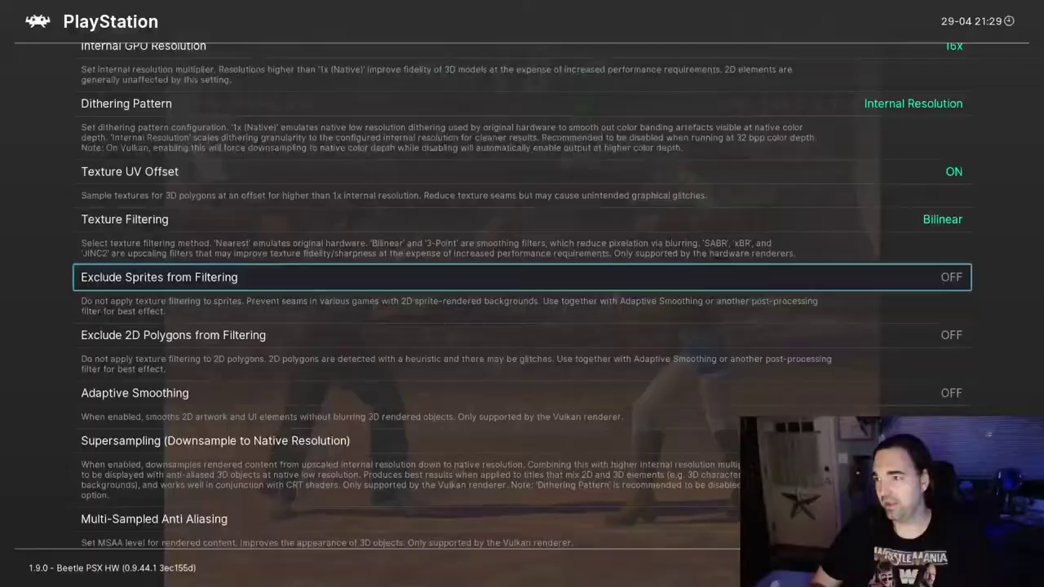
key("Right")
key("Right")
key("Left")
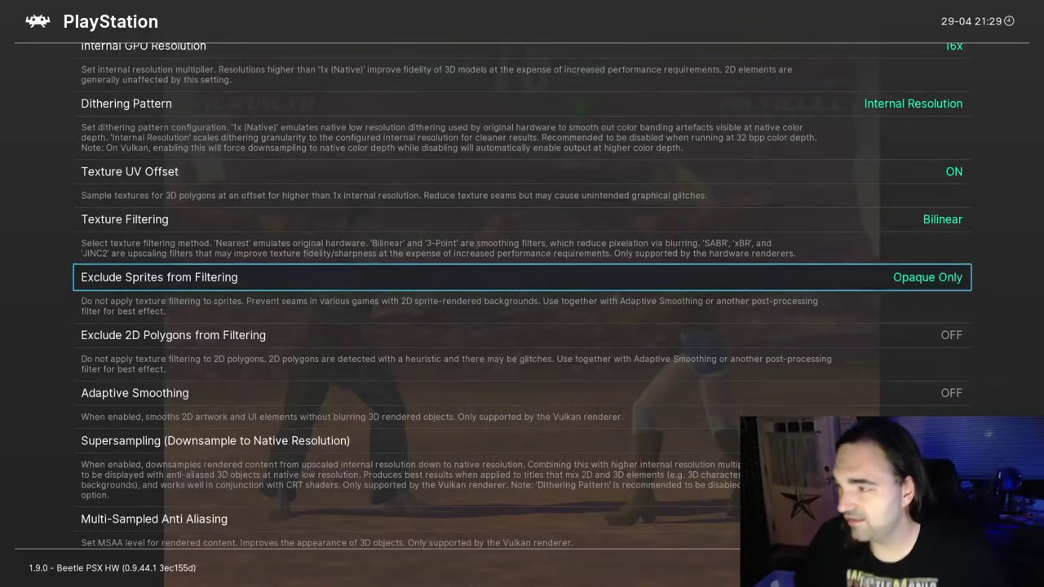
key("Left")
key("F1")
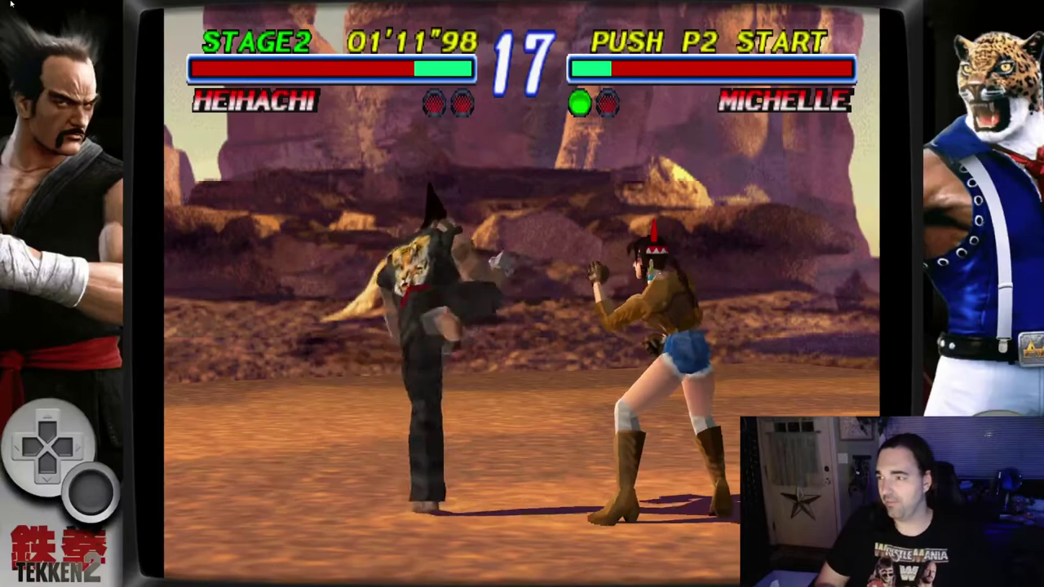
Step: Reopen the core options and save the current settings to the Tekken 2 game options file
key("F1")
key("Up")
key("Up")
key("Up")
key("Up")
key("Up")
key("Up")
key("Up")
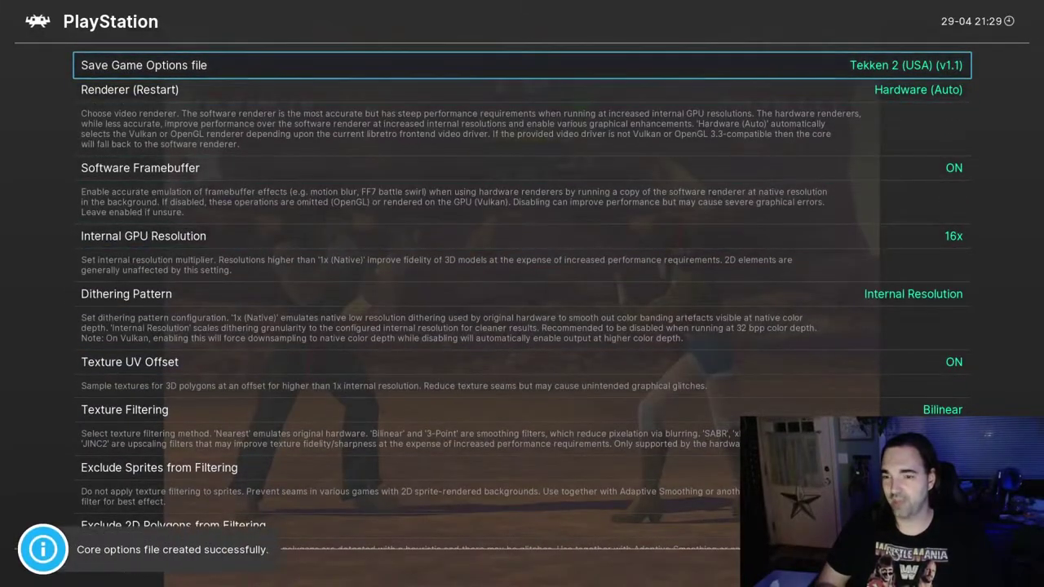
Step: Examine the Exclude Sprites from Filtering, Exclude 2D Polygons from Filtering and Adaptive Smoothing options
key("Down")
key("Down")
key("Down")
key("Down")
key("Down")
key("Down")
key("Down")
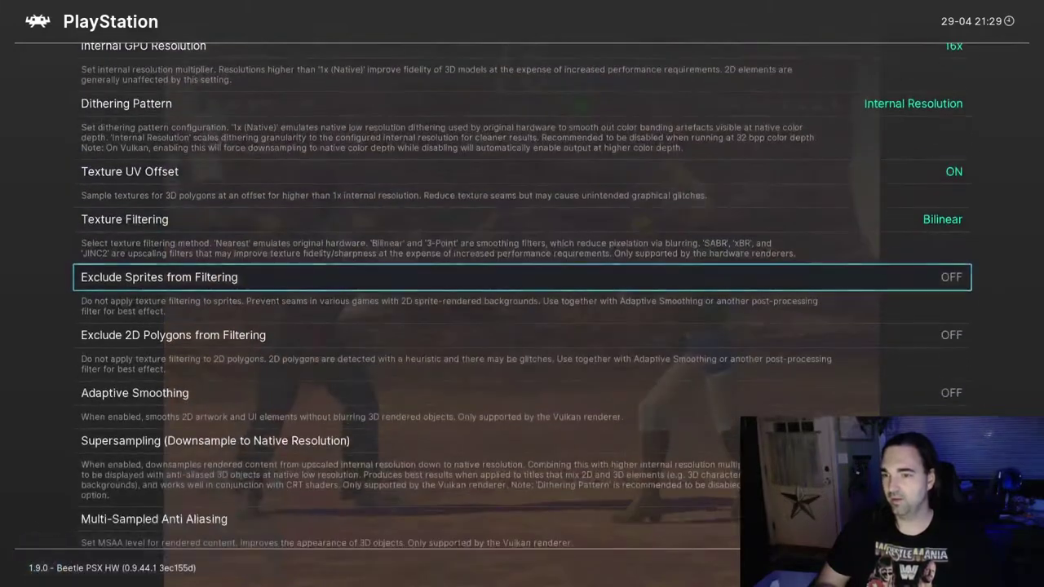
key("Down")
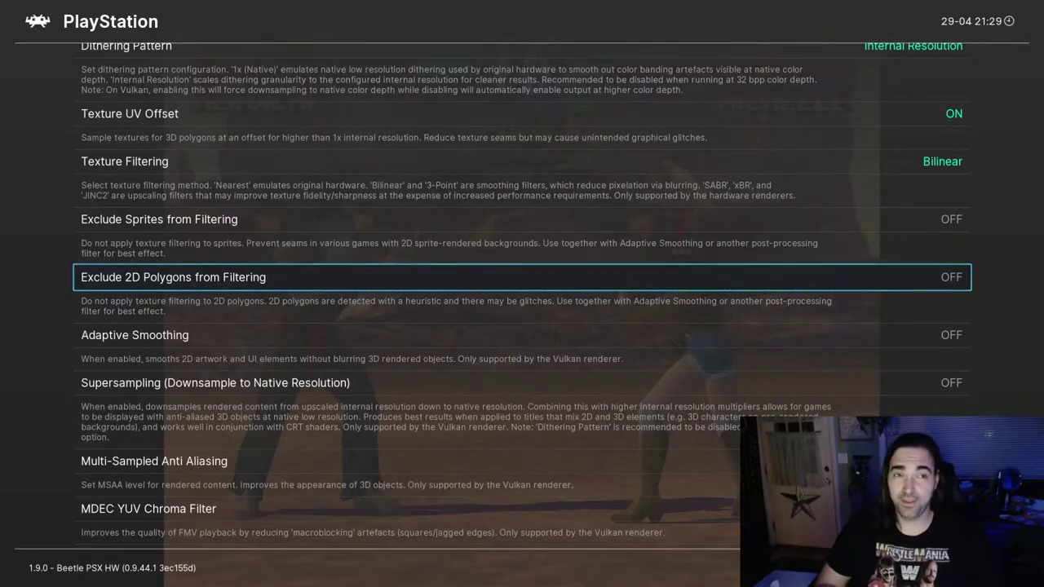
key("Down")
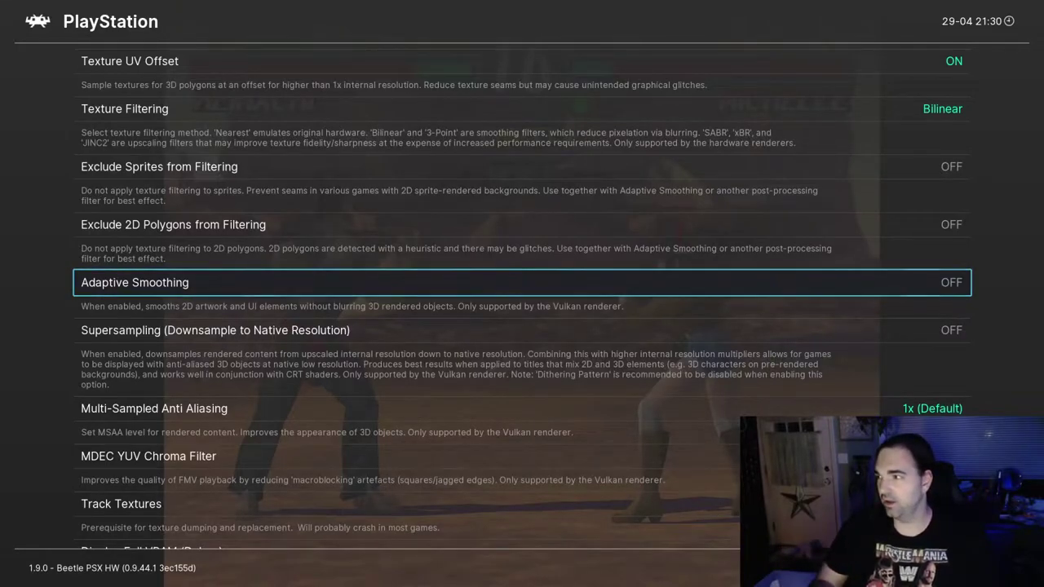
Step: Go back to Texture Filtering in the core options and set it to JINC2
key("Right")
key("Up")
key("Up")
key("Up")
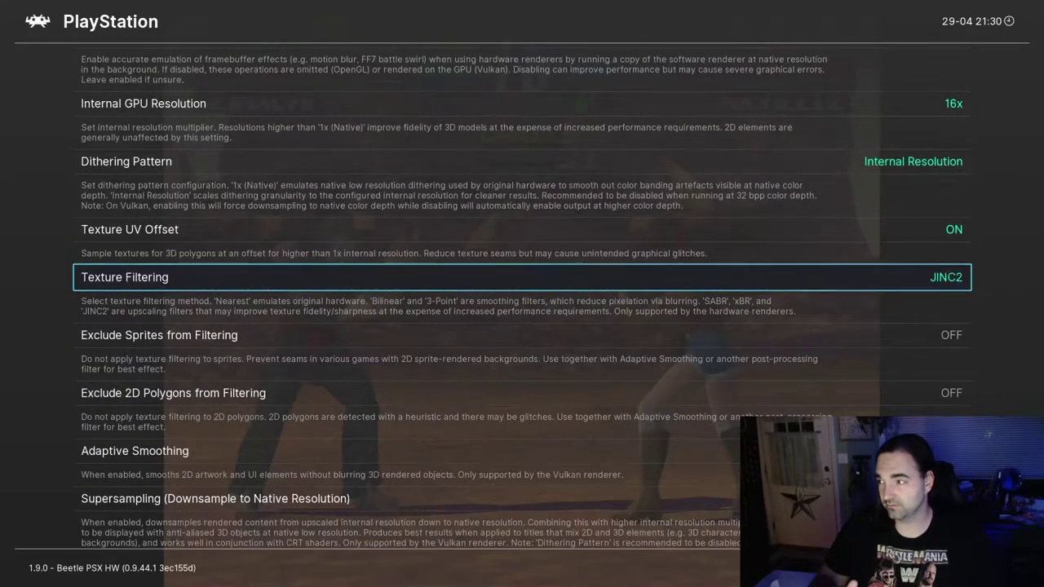
Step: Resume the paused Tekken 2 fight to check how the JINC2 texture filtering looks
key("F1")
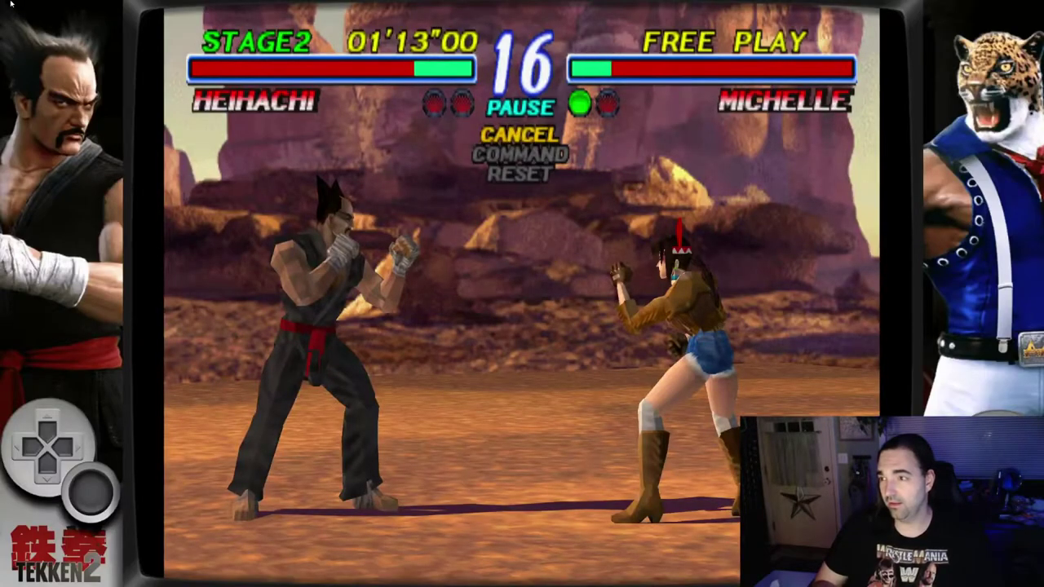
key("Return")
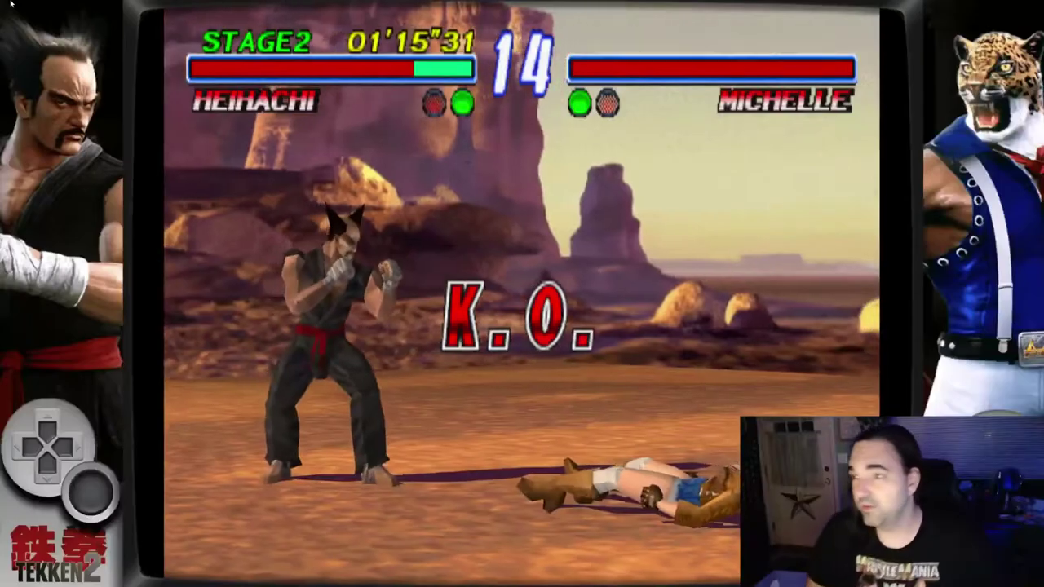
Step: Set Texture Filtering back to Nearest, save the core options to the Tekken 2 game options file and resume the fight
key("F1")
key("Up")
key("Up")
key("Up")
key("Up")
key("Up")
key("Up")
key("Return")
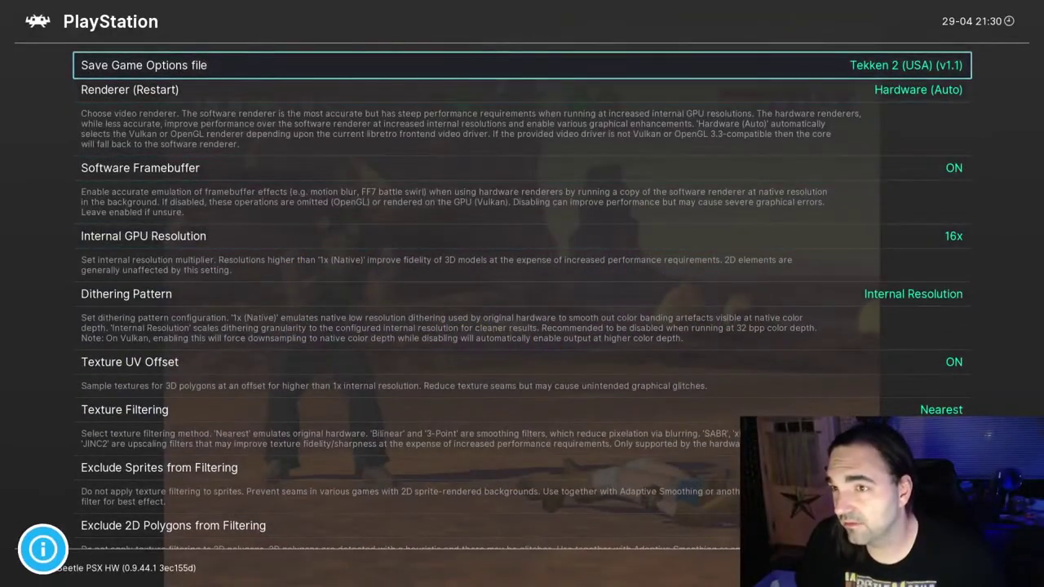
key("F1")
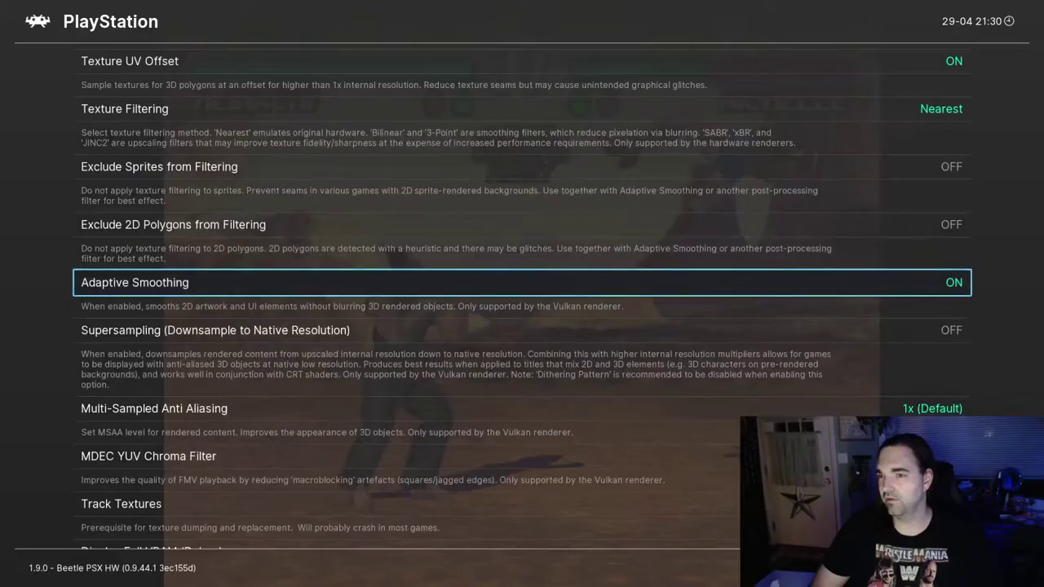
Step: Turn Supersampling (Downsample to Native Resolution) ON for Tekken 2
key("Down")
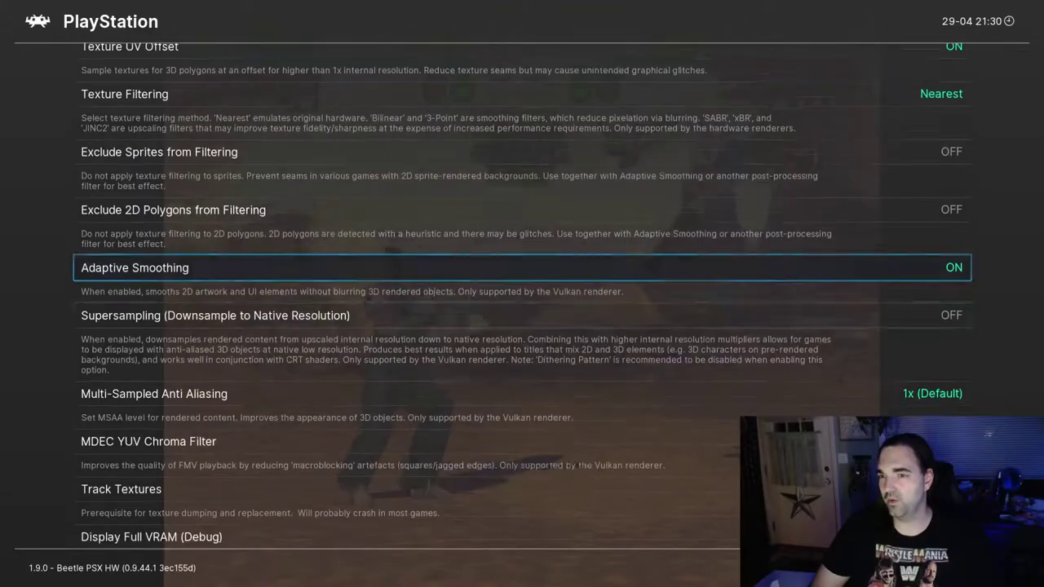
key("Up")
key("Down")
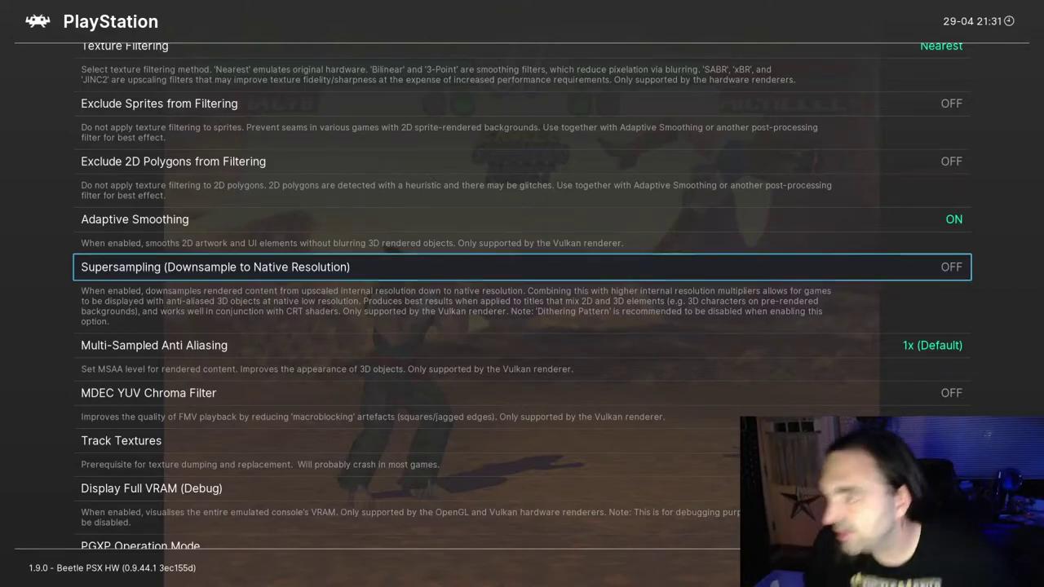
key("Return")
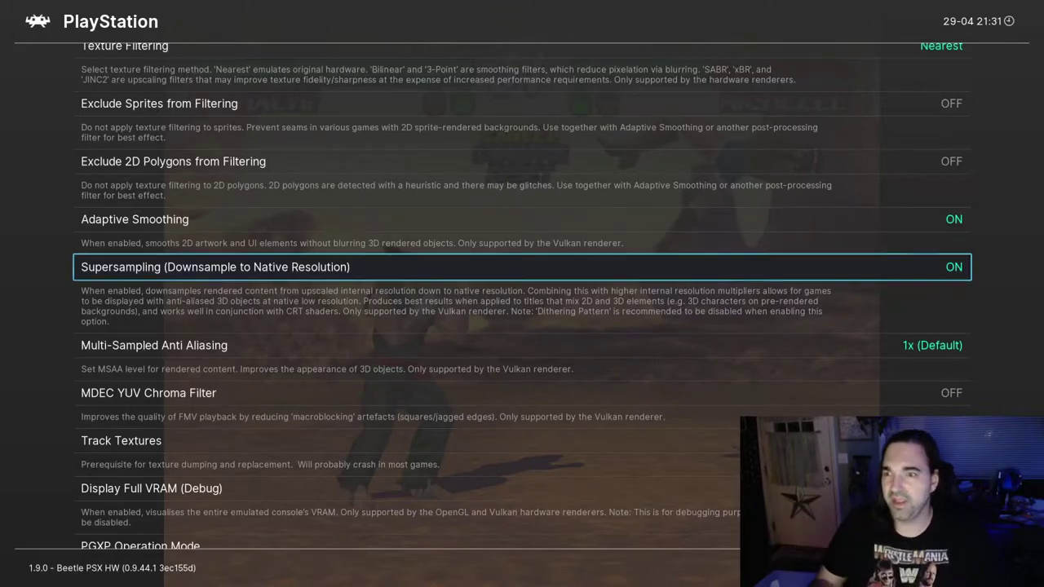
Step: Set the Dithering Pattern to OFF
key("Up")
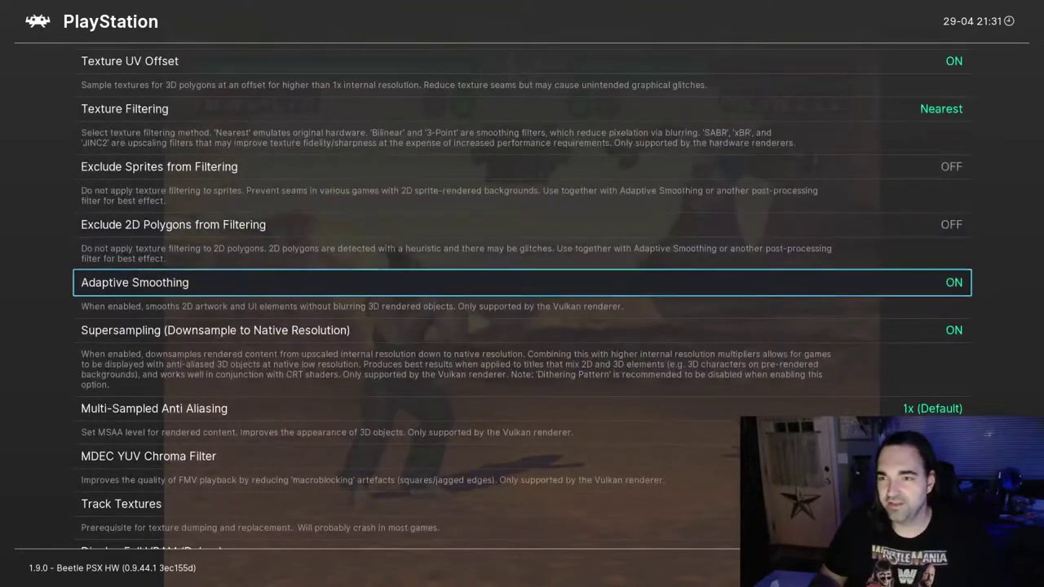
key("Up")
key("Up")
key("Up")
key("Up")
key("Up")
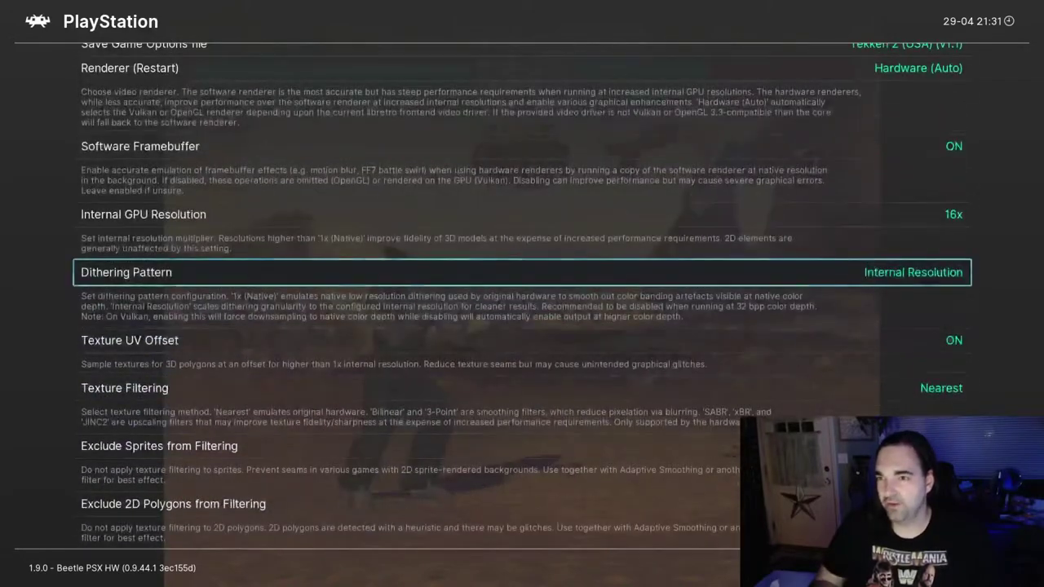
key("Down")
key("Down")
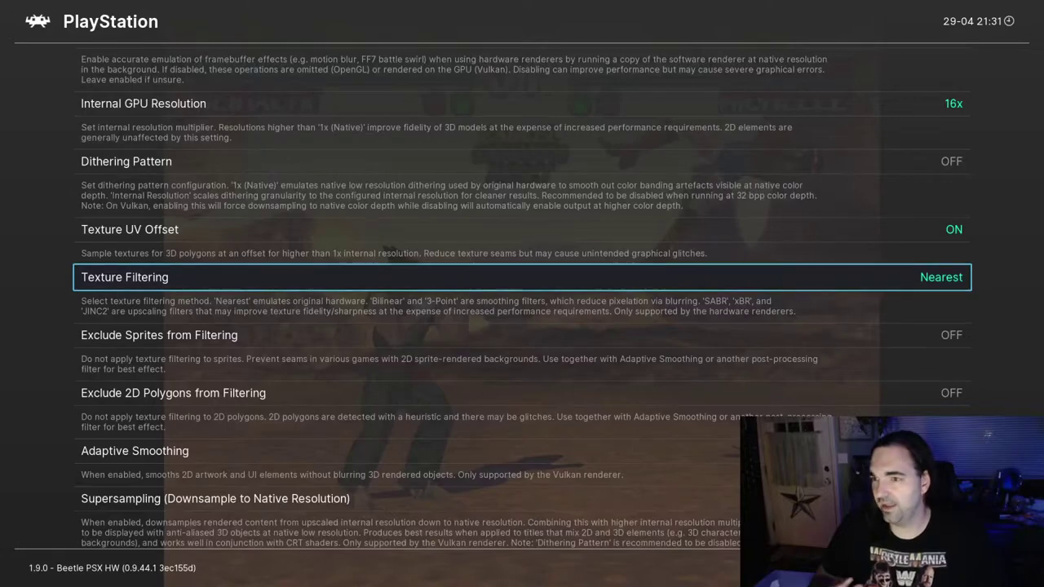
Step: Set both Exclude Sprites from Filtering and Exclude 2D Polygons from Filtering to Opaque and Semi-Transparent
key("Down")
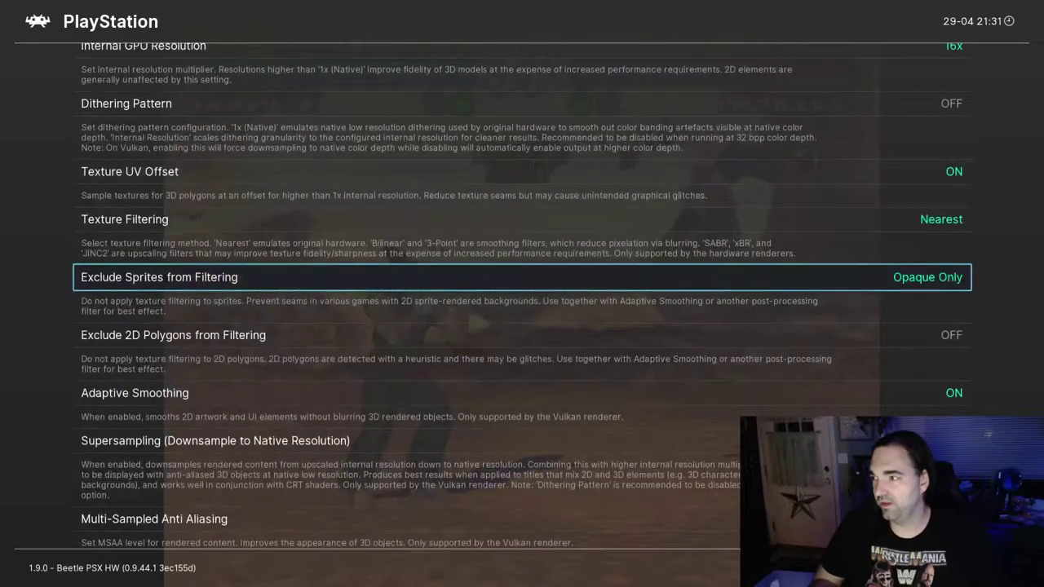
key("Right")
key("Down")
key("Right")
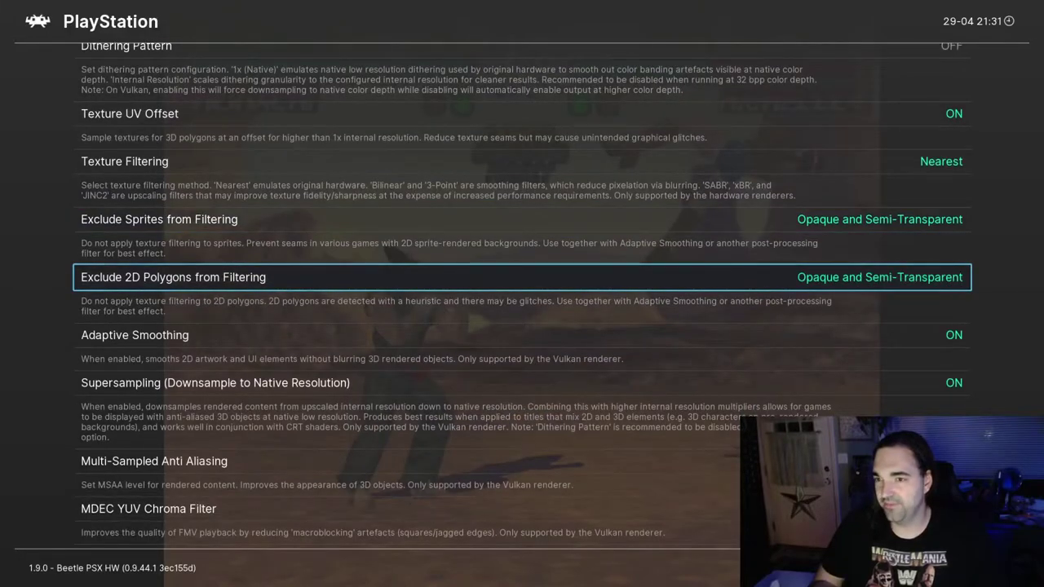
Step: Save the changed core options to the Tekken 2 game options file and check them in the running game
key("Up")
key("Up")
key("Up")
key("Up")
key("Up")
key("Up")
key("Up")
key("Up")
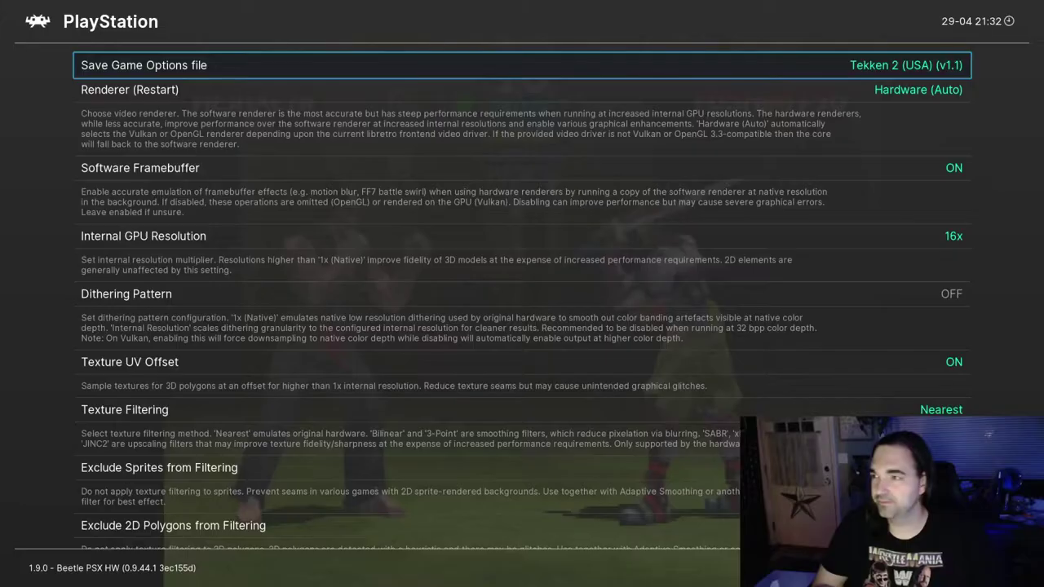
Step: Review the core options from the renderer settings down to the filtering exclusions and Adaptive Smoothing
key("Down")
key("Down")
key("Down")
key("Down")
key("Down")
key("Down")
key("Down")
key("Down")
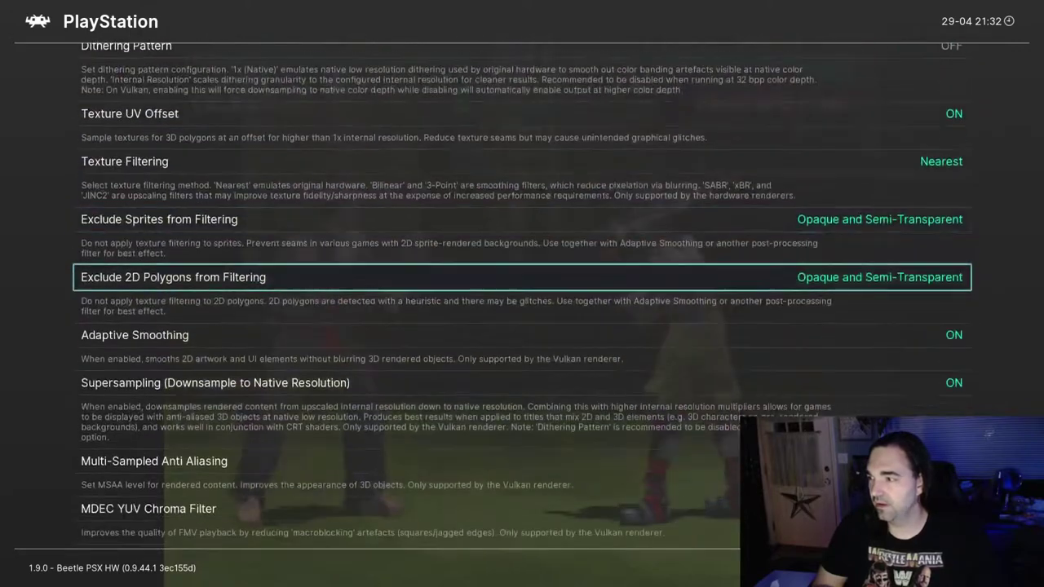
key("Up")
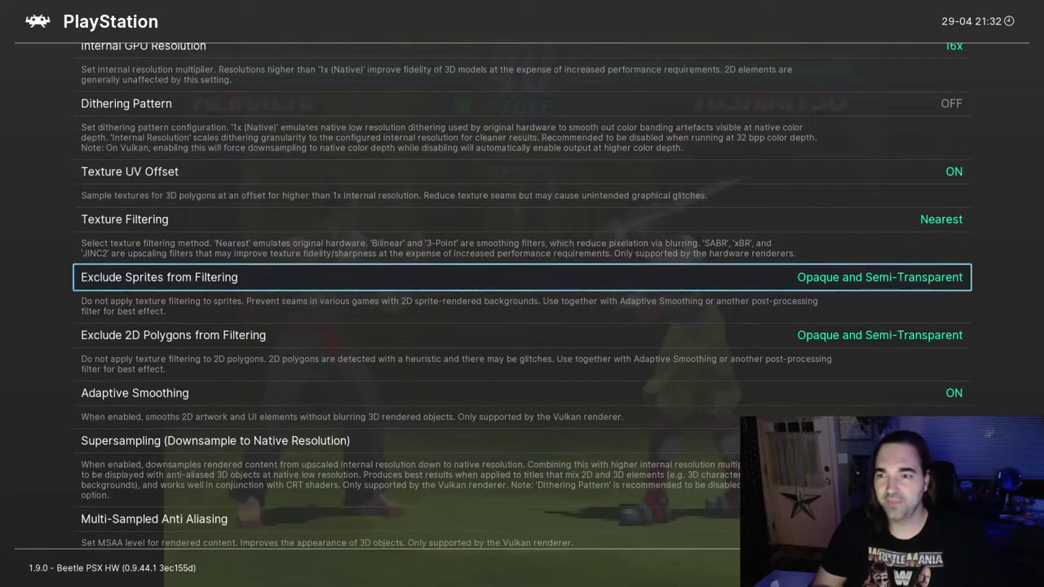
key("Down")
key("Down")
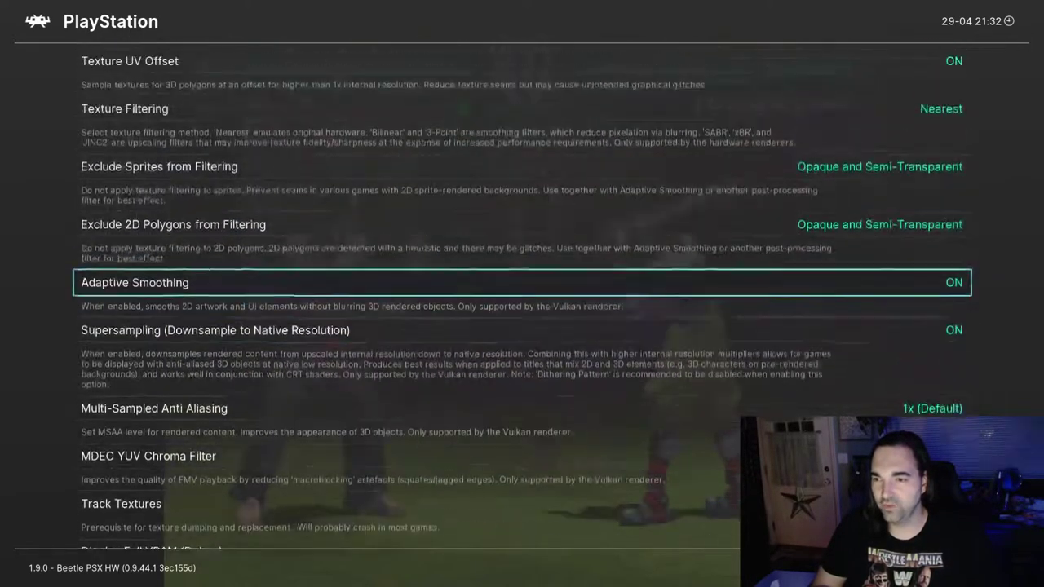
key("Up")
key("Up")
key("Down")
key("Down")
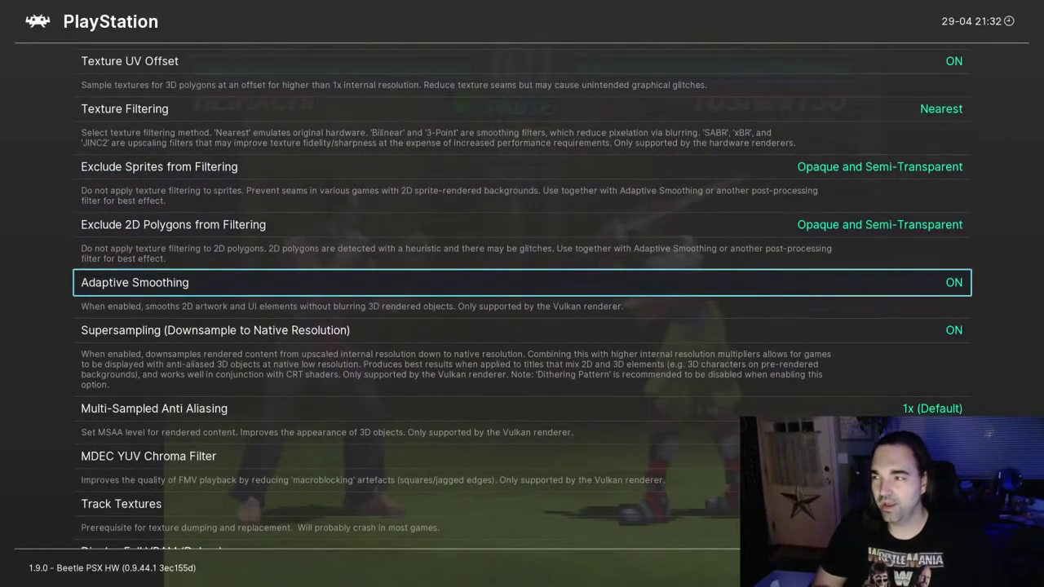
Step: Leave the core options, open the game's shader settings and turn Video Shaders ON
key("BackSpace")
key("Down")
key("Down")
key("Down")
key("Down")
key("Down")
key("Down")
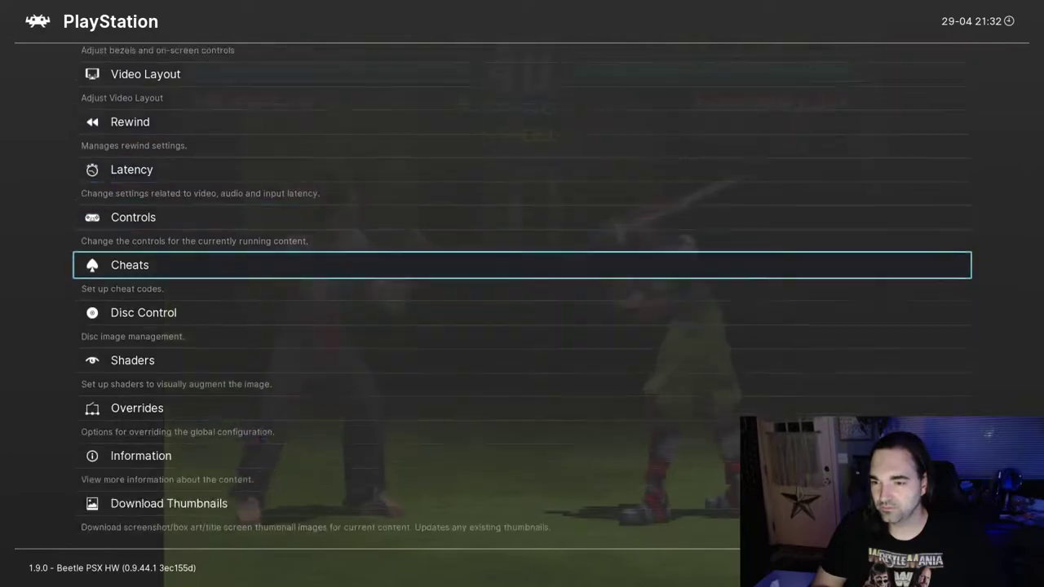
key("Down")
key("Down")
key("Return")
key("Return")
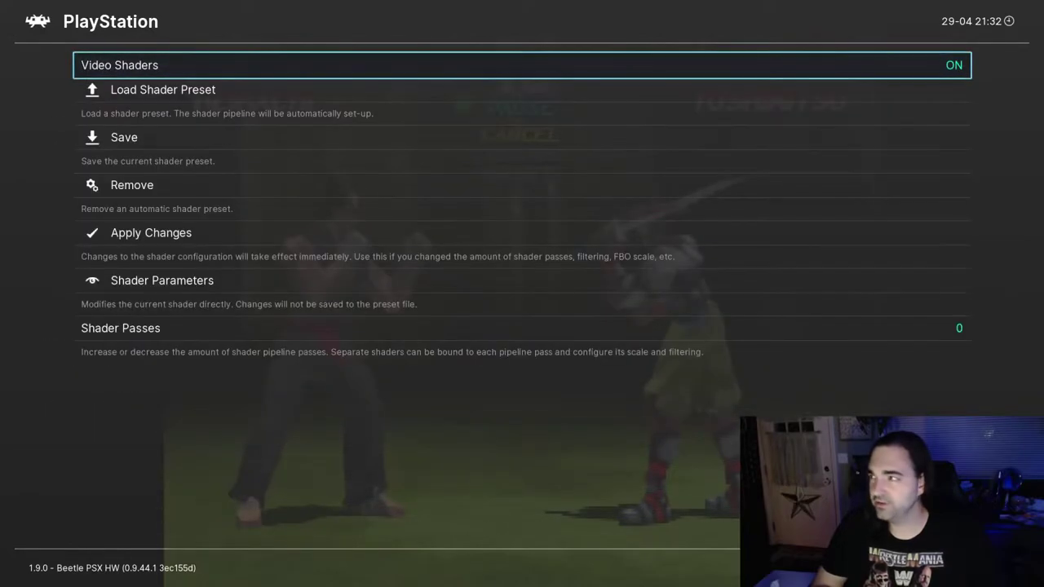
Step: Start loading a shader preset and look through the shaders_cg folder
key("Down")
key("Down")
key("Up")
key("Return")
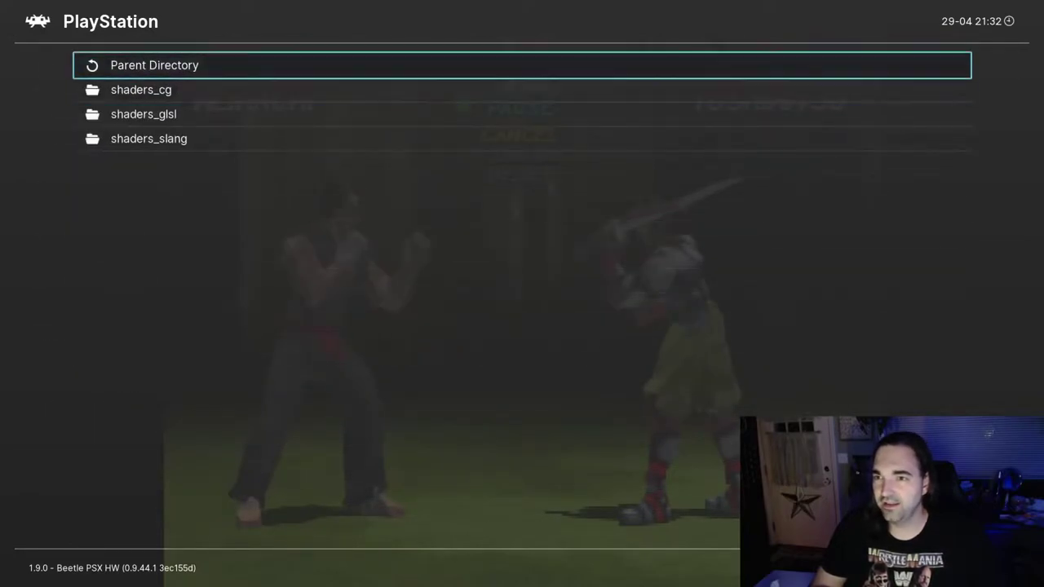
key("Return")
key("Down")
key("BackSpace")
key("Down")
key("Down")
key("Down")
key("Return")
key("Down")
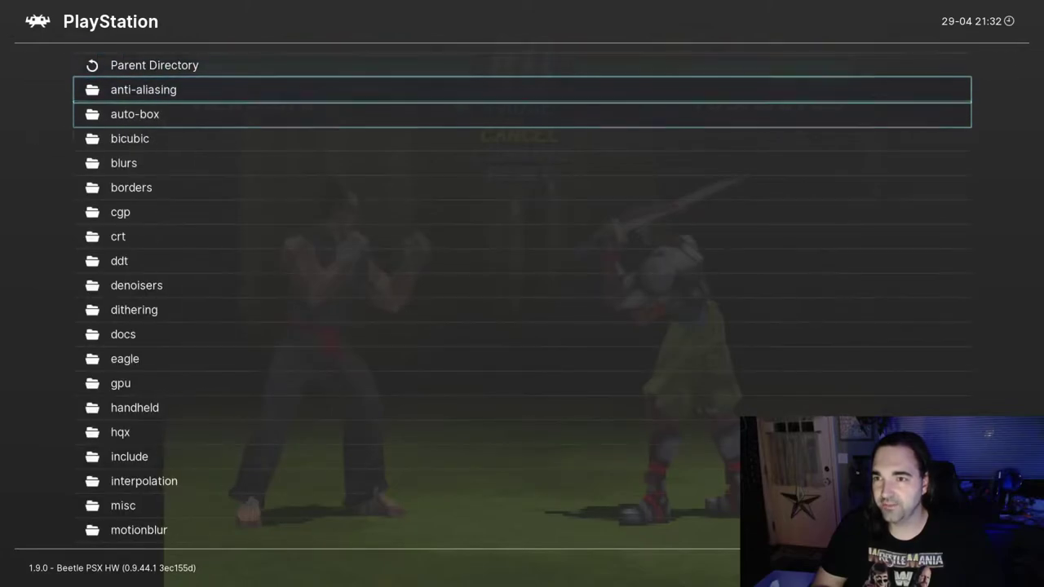
key("Down")
key("Down")
key("Down")
key("Down")
key("BackSpace")
Step: Open the crt folder inside shaders_slang
key("Down")
key("Down")
key("Return")
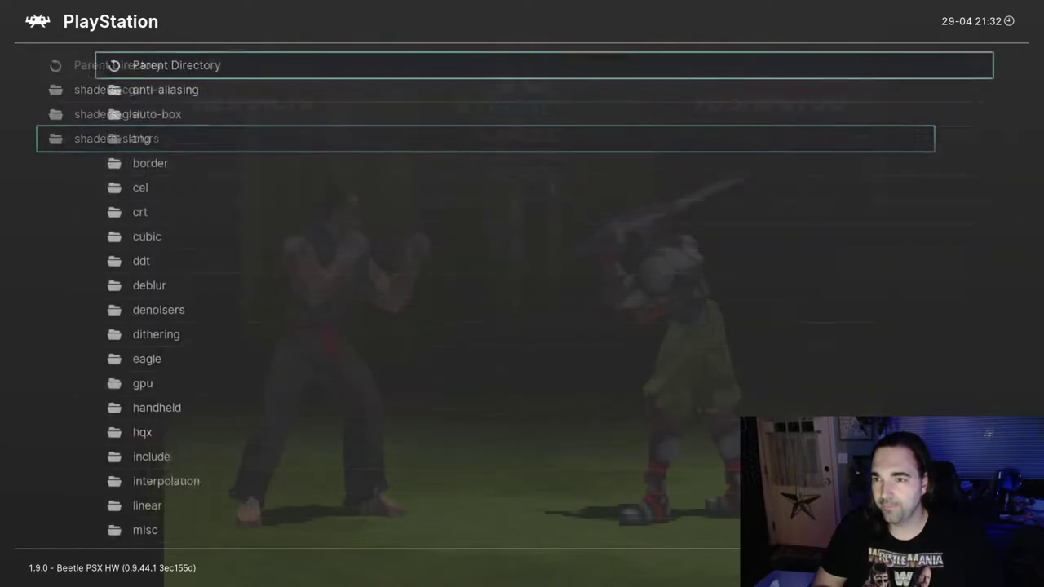
key("Down")
key("Down")
key("Down")
key("Down")
key("Down")
key("Down")
key("Return")
Step: Look through the available CRT slang presets, from crt-aperture to crt-pi and back
key("Down")
key("Down")
key("Down")
key("Down")
key("Down")
key("Down")
key("Down")
key("Down")
key("Down")
key("Down")
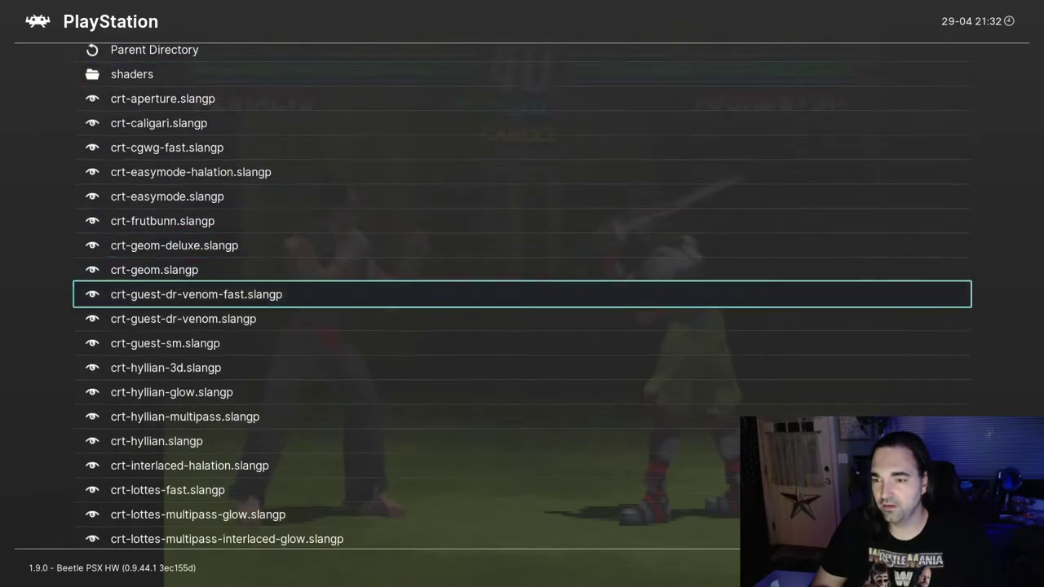
key("Down")
key("Down")
key("Down")
key("Down")
key("Down")
key("Down")
key("Down")
key("Down")
key("Down")
key("Down")
key("Down")
key("Down")
key("Down")
key("Down")
key("Down")
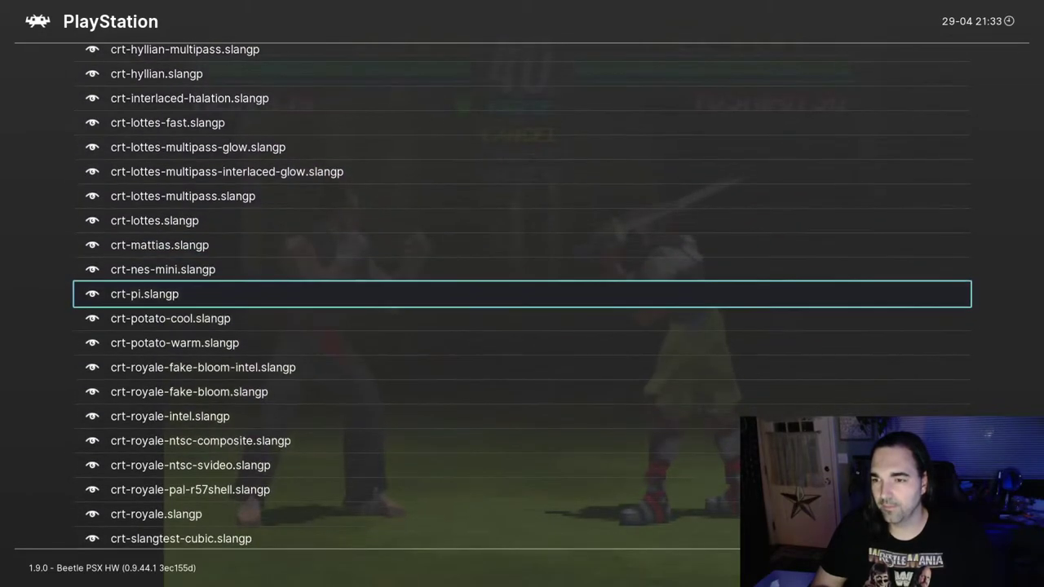
key("Up")
key("Up")
key("Up")
key("Up")
key("Up")
key("Up")
key("Up")
key("Up")
key("Up")
key("Up")
key("Up")
key("Up")
key("Up")
key("Up")
key("Up")
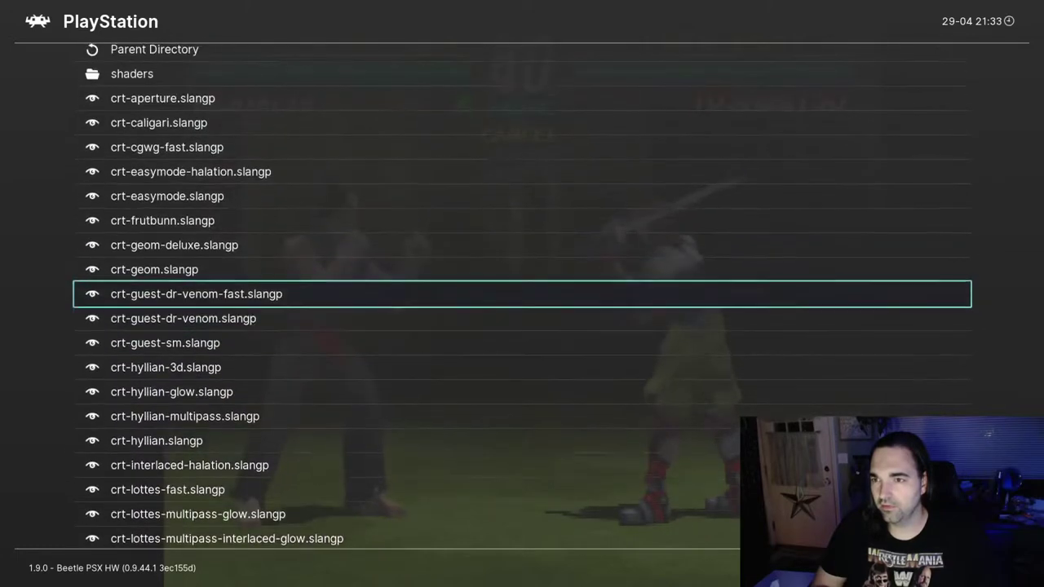
Step: Load the crt-easymode.slangp shader preset
key("Up")
key("Up")
key("Up")
key("Up")
key("Up")
key("Down")
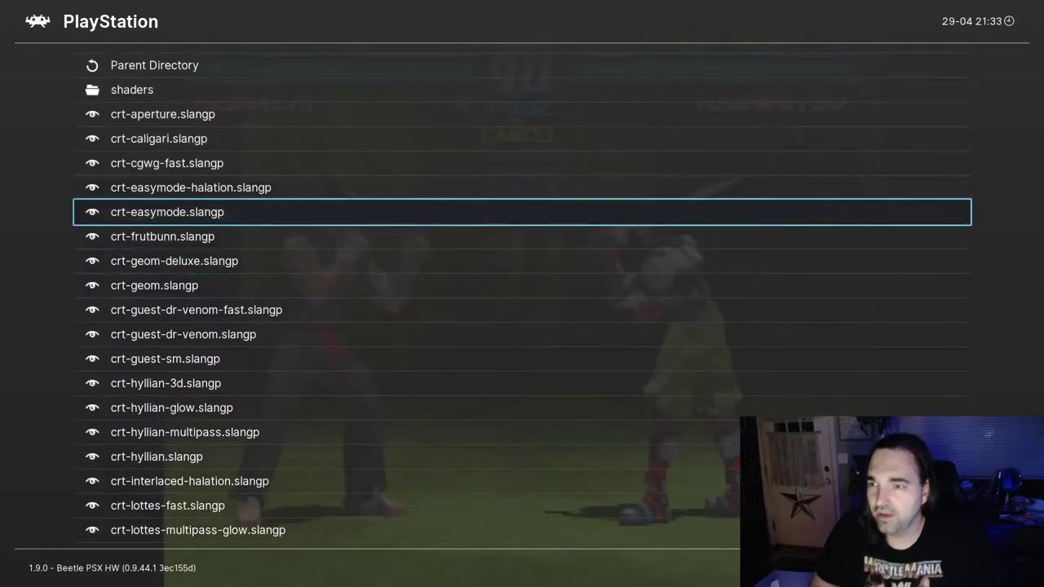
key("Return")
Step: Apply the shader changes with crt-easymode as the single shader pass
key("Down")
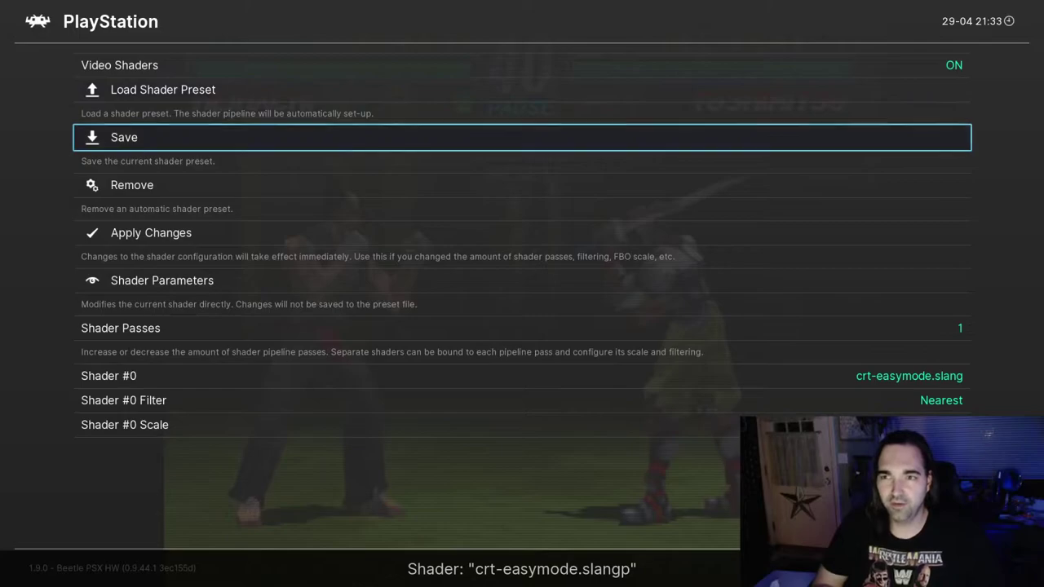
key("Up")
key("Down")
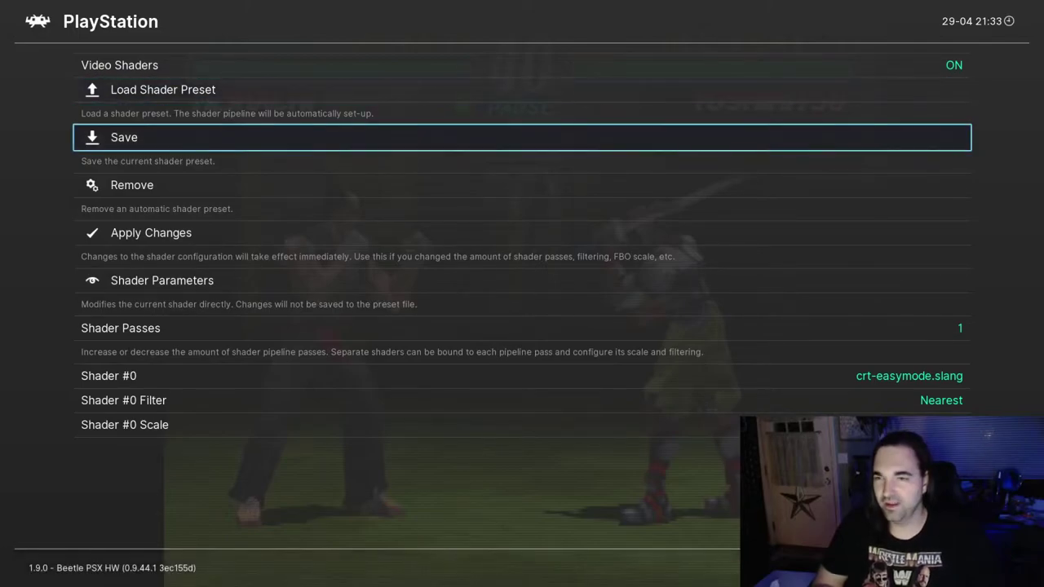
key("Down")
key("Down")
key("Up")
key("Down")
key("Return")
Step: Open the save choices for the shader preset and resume the game to view the crt-easymode effect
key("Up")
key("Up")
key("Return")
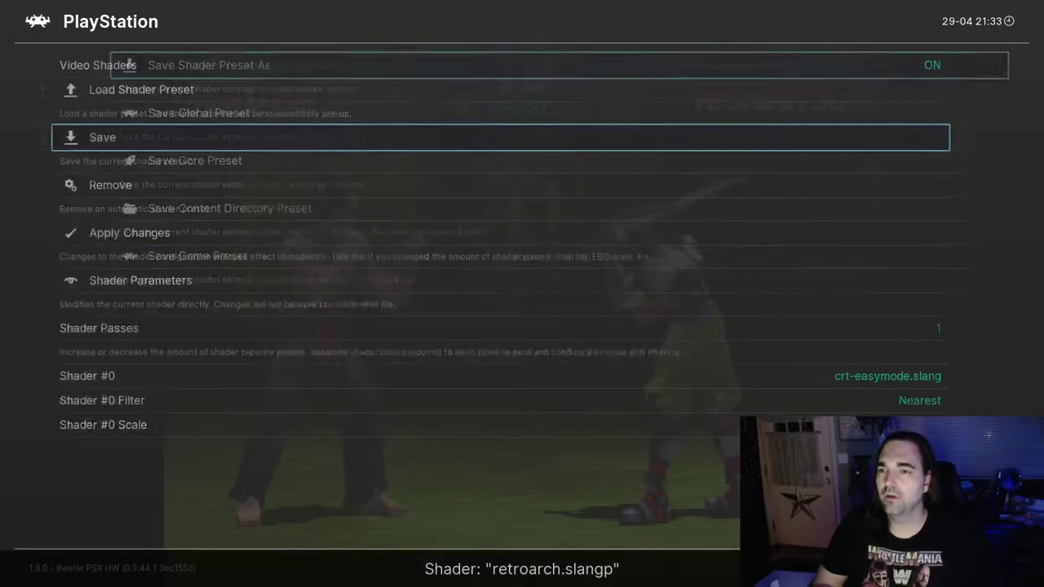
key("F1")
key("Return")
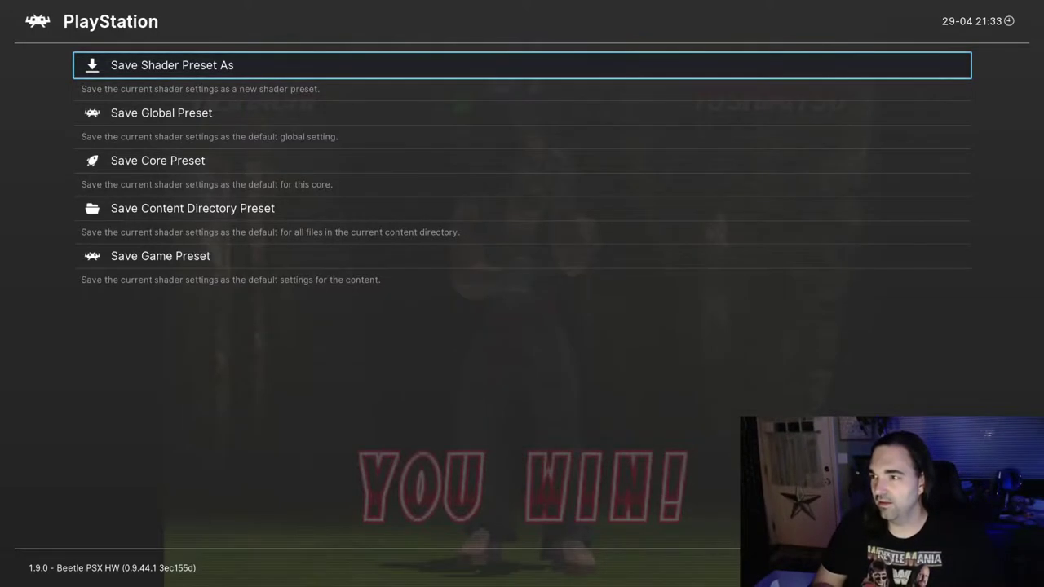
Step: Leave the save choices without saving a preset and return from the shader settings to the game's quick menu
key("Down")
key("BackSpace")
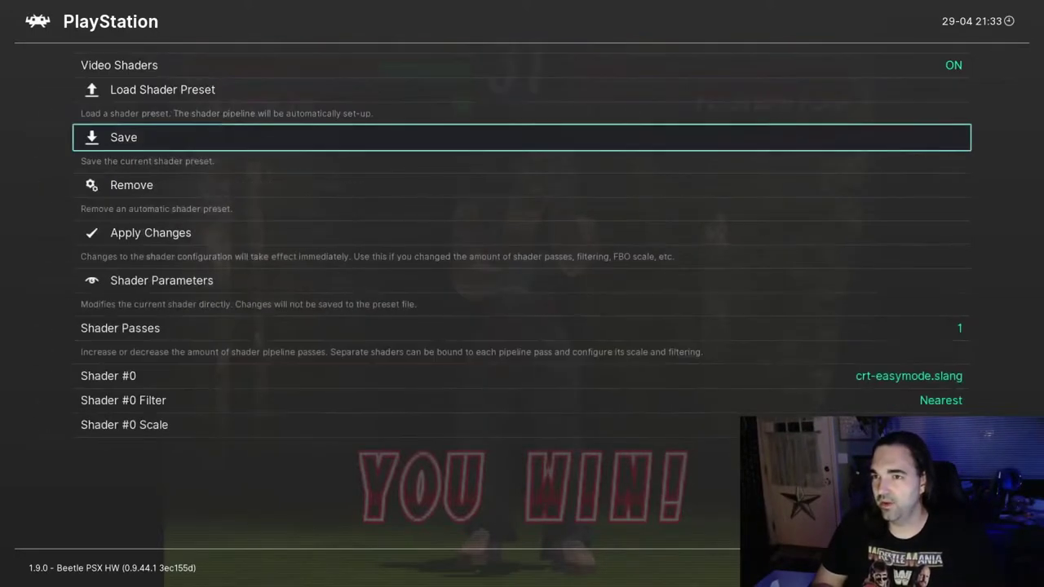
key("Down")
key("Up")
key("BackSpace")
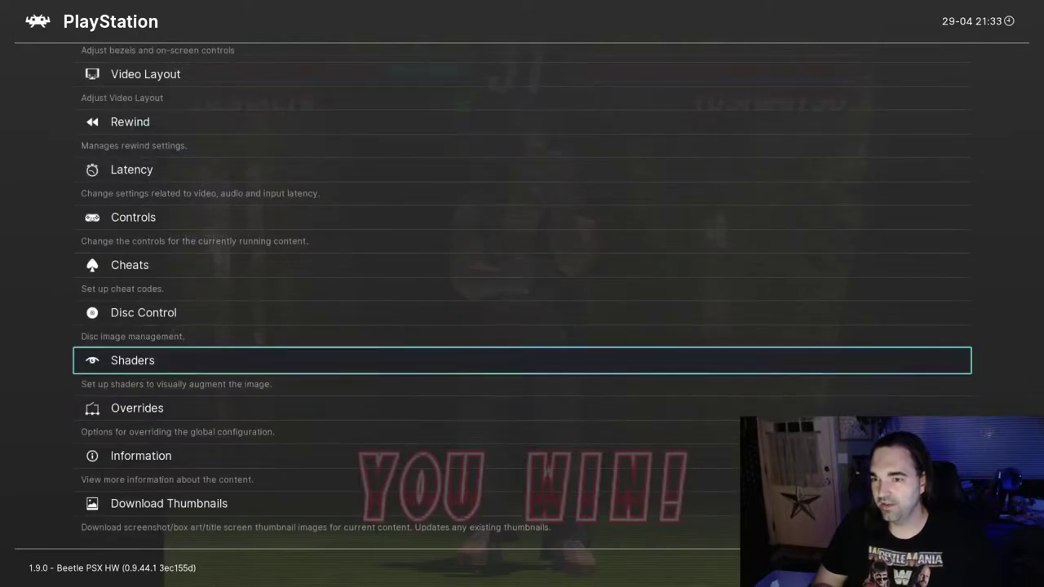
Step: Open the core options for the currently running game
key("Down")
key("Down")
key("Up")
key("Up")
key("Up")
key("Up")
key("Up")
key("Up")
key("Up")
key("Up")
key("Up")
key("Up")
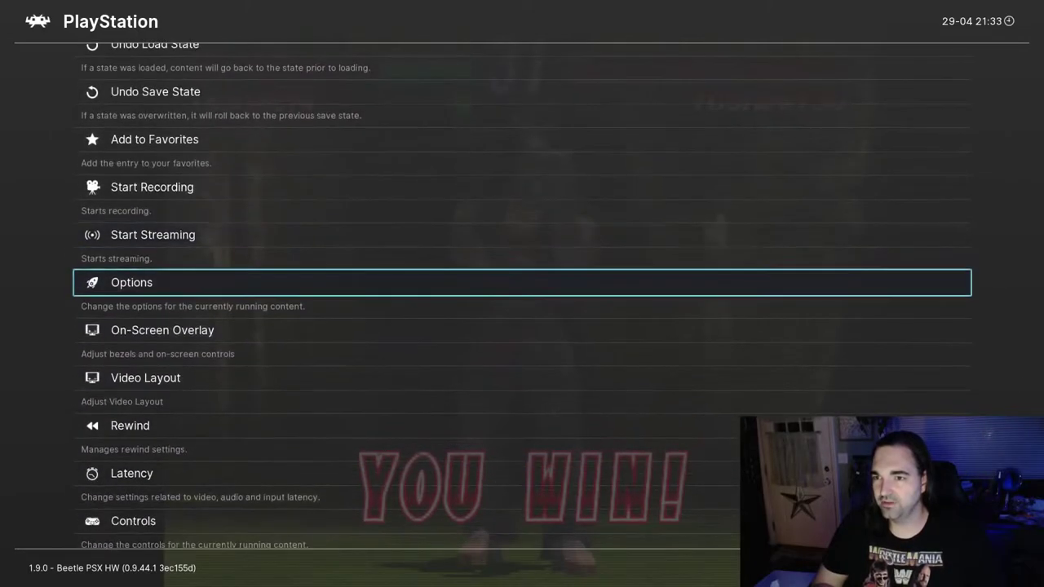
key("Return")
Step: Set Multi-Sampled Anti Aliasing to 16x and resume the game briefly to check the picture
key("Down")
key("Down")
key("Down")
key("Down")
key("Down")
key("Down")
key("Down")
key("Down")
key("Down")
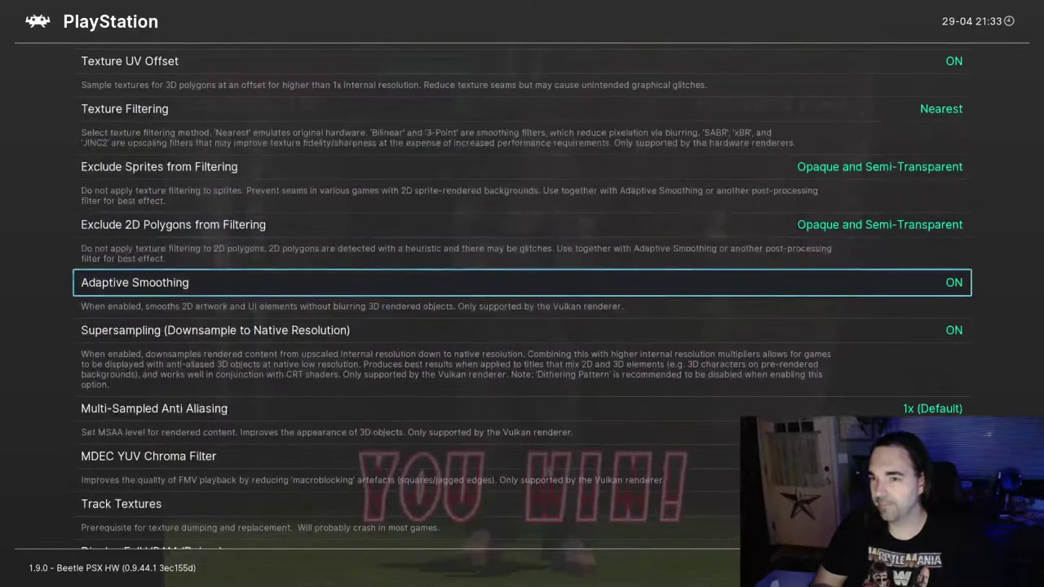
key("Down")
key("Down")
key("Up")
key("Down")
key("Down")
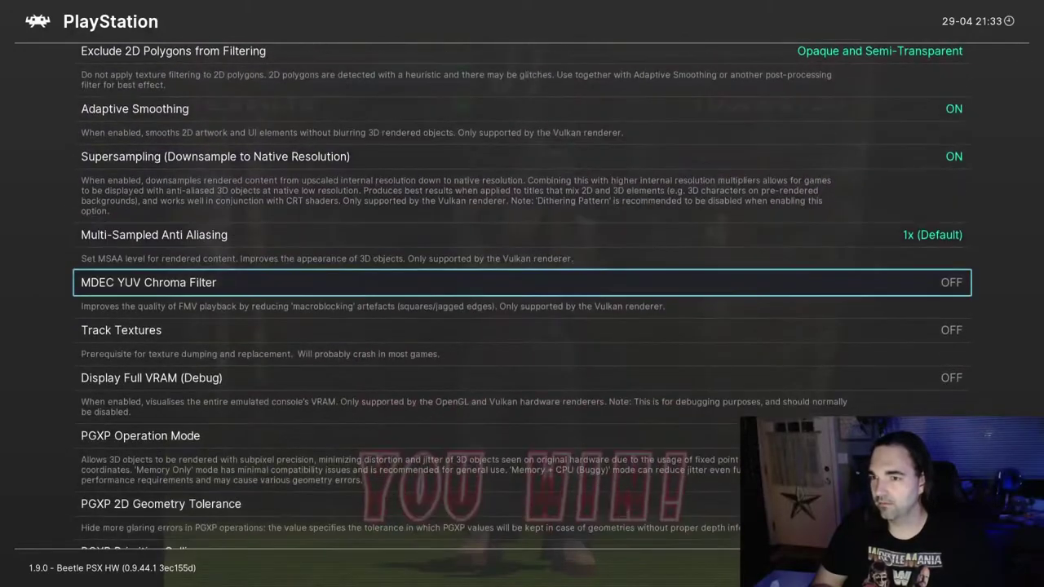
key("Up")
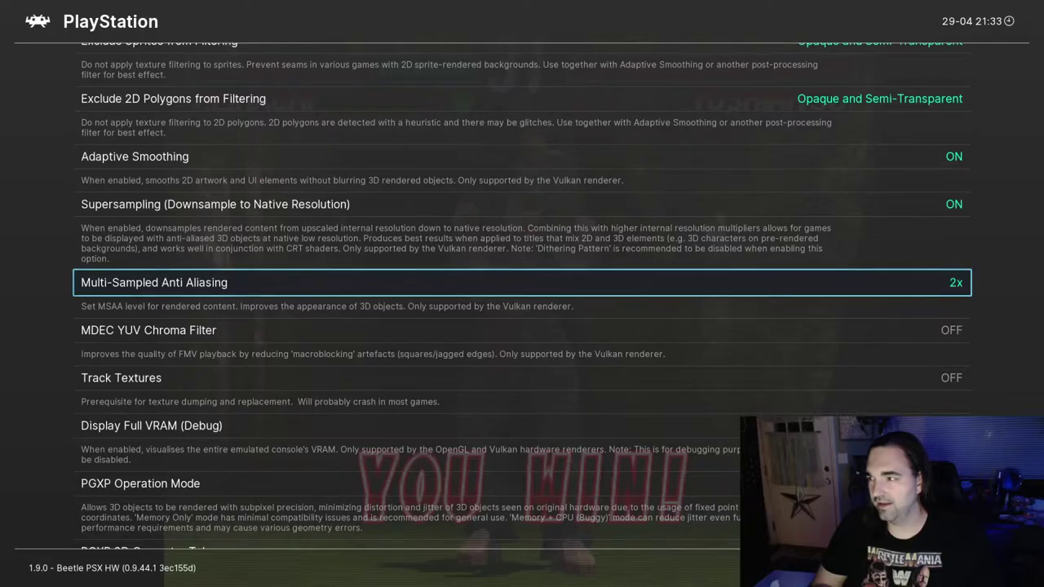
key("Down")
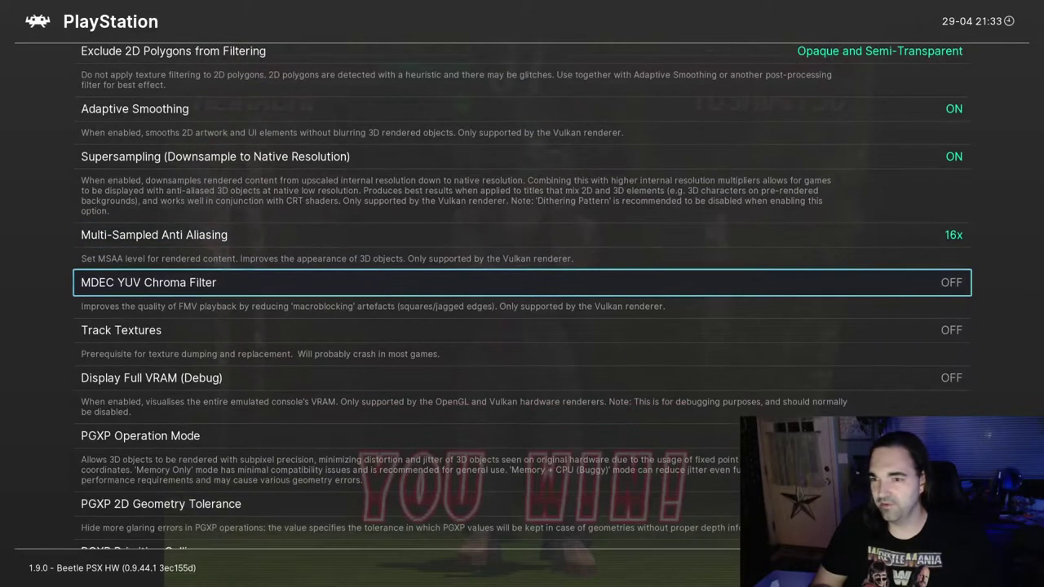
key("Up")
key("F1")
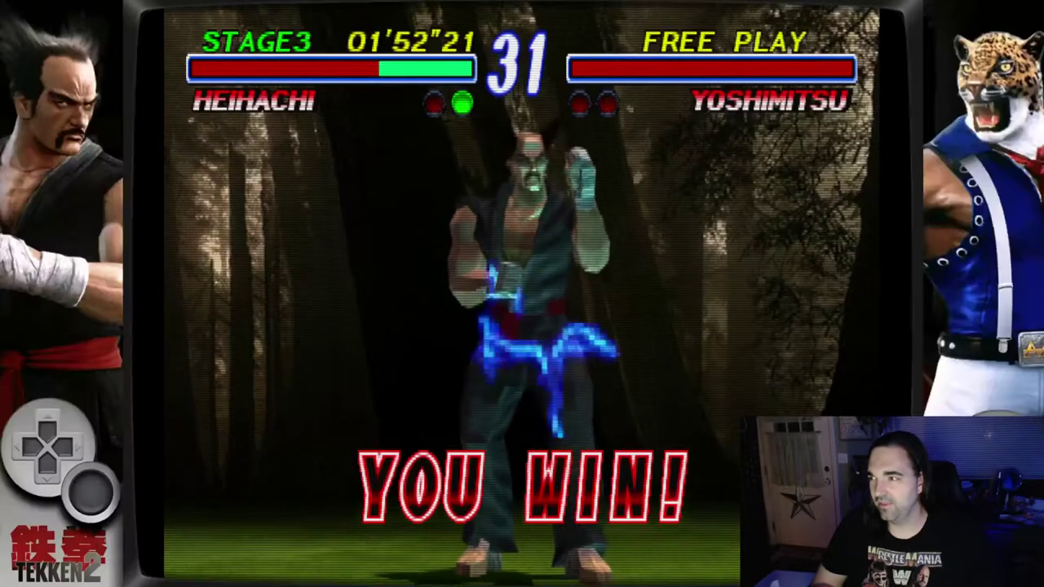
key("F1")
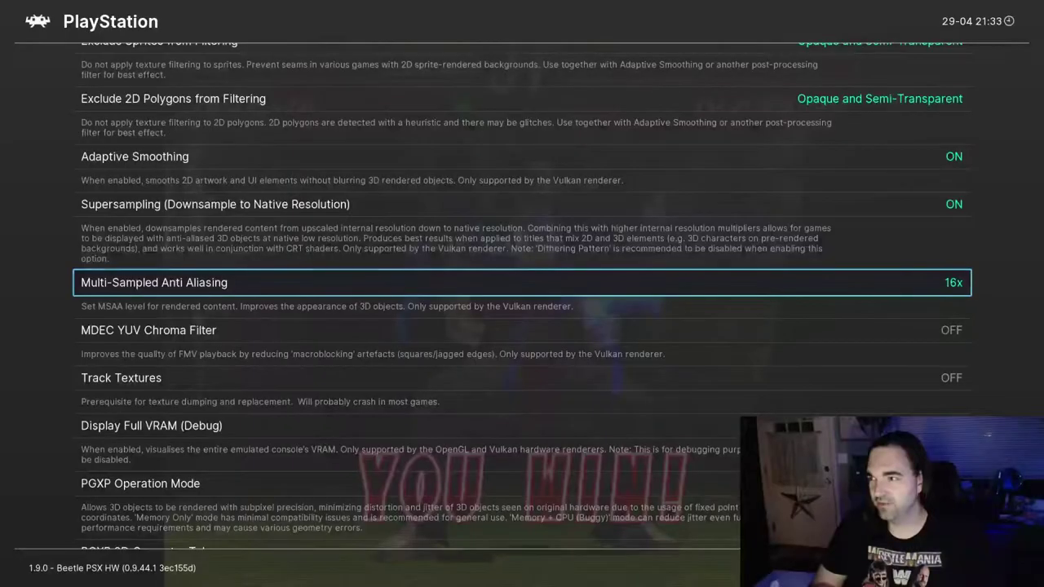
Step: Try PGXP Operation Mode at Memory + CPU (Buggy) and set it to OFF
key("Down")
key("Down")
key("Down")
key("Down")
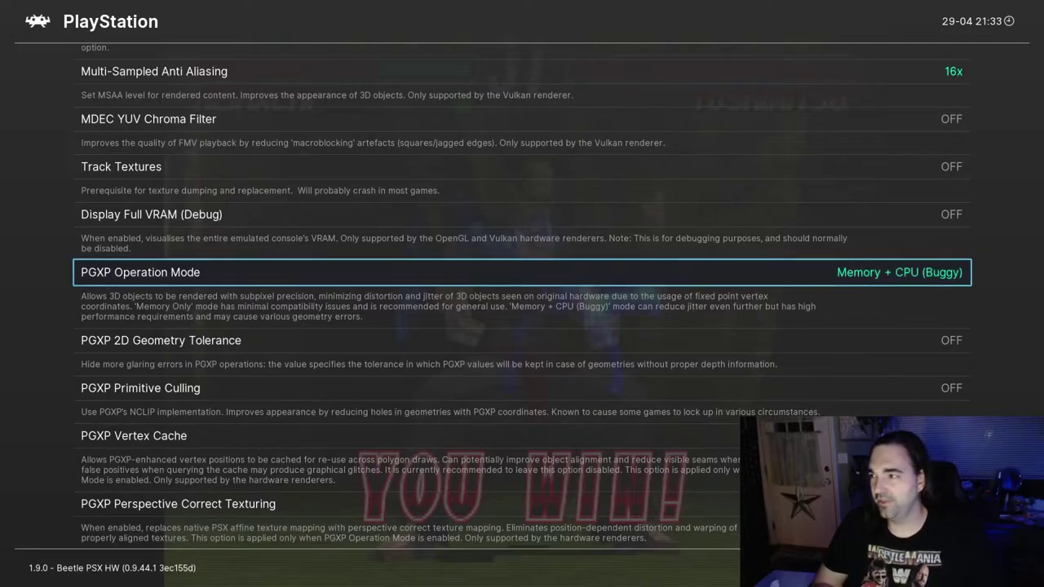
key("Down")
Step: Examine the remaining PGXP, Line-to-Quad Hack, frame duping, dynarec, overclock, BIOS and FPS timing options down to Core Aspect Ratio
key("Down")
key("Down")
key("Down")
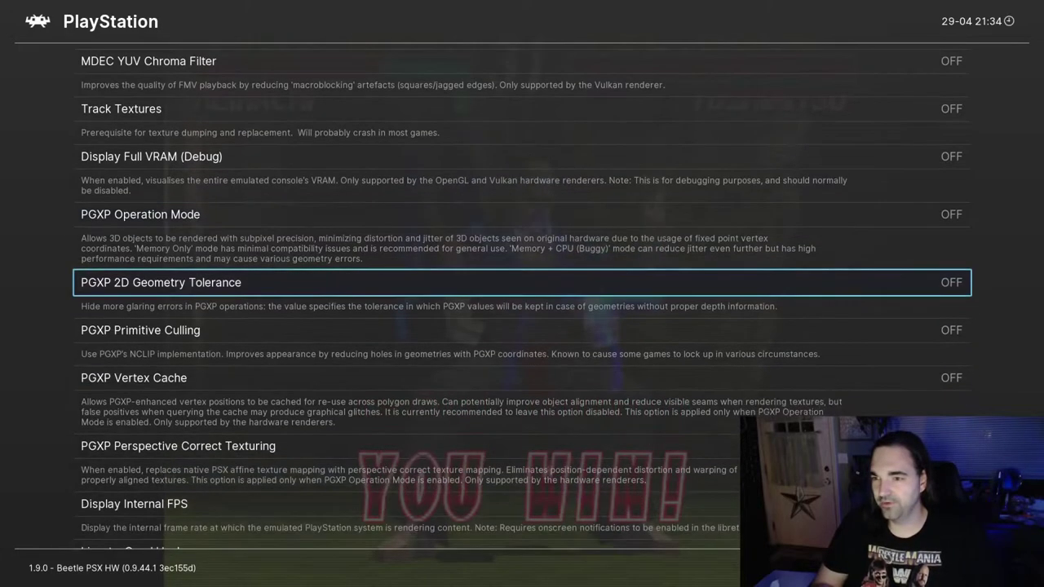
key("Down")
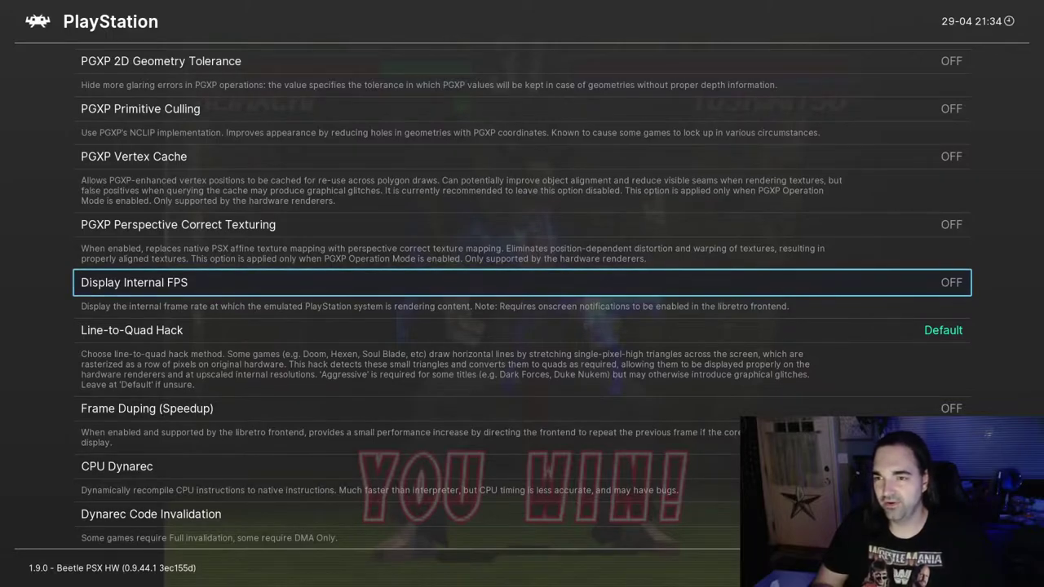
key("Down")
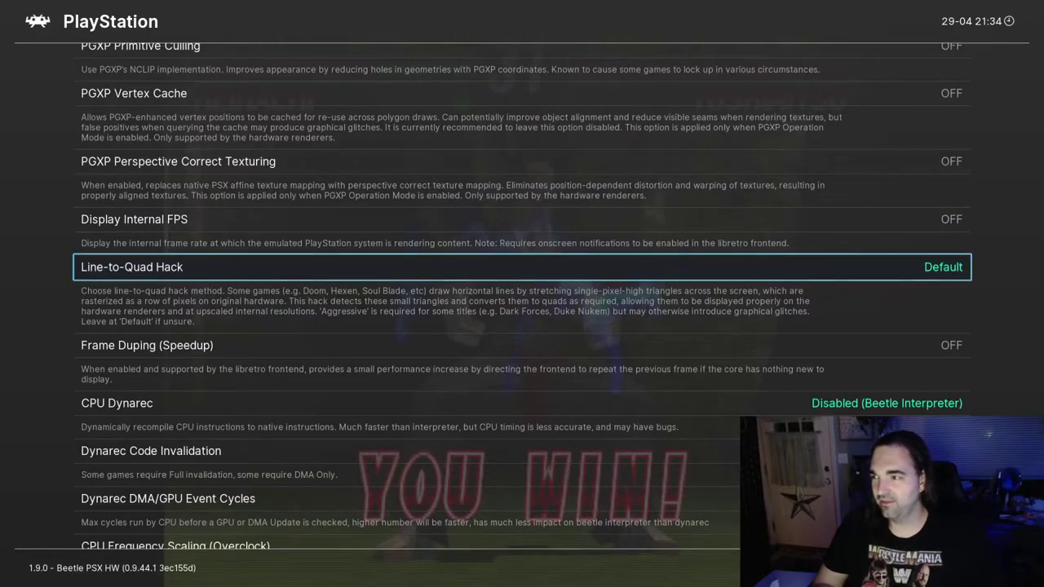
key("Down")
key("Up")
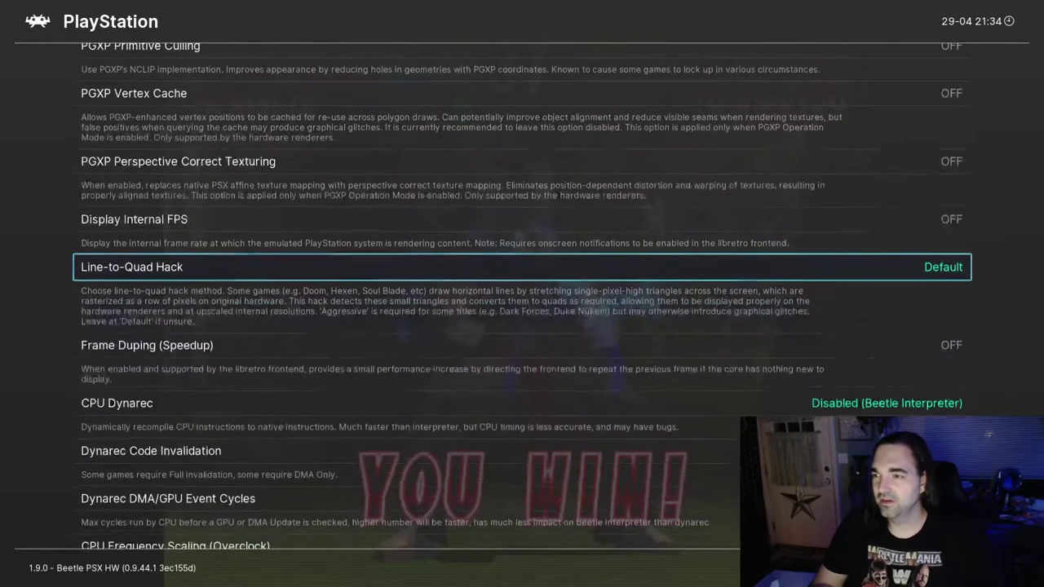
key("Down")
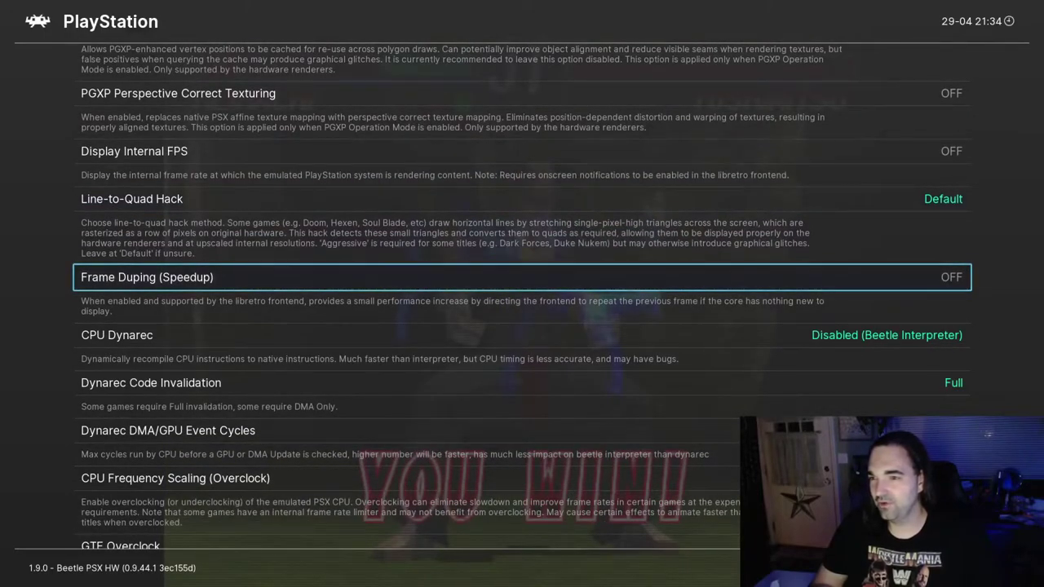
key("Down")
key("Down")
key("Down")
key("Down")
key("Down")
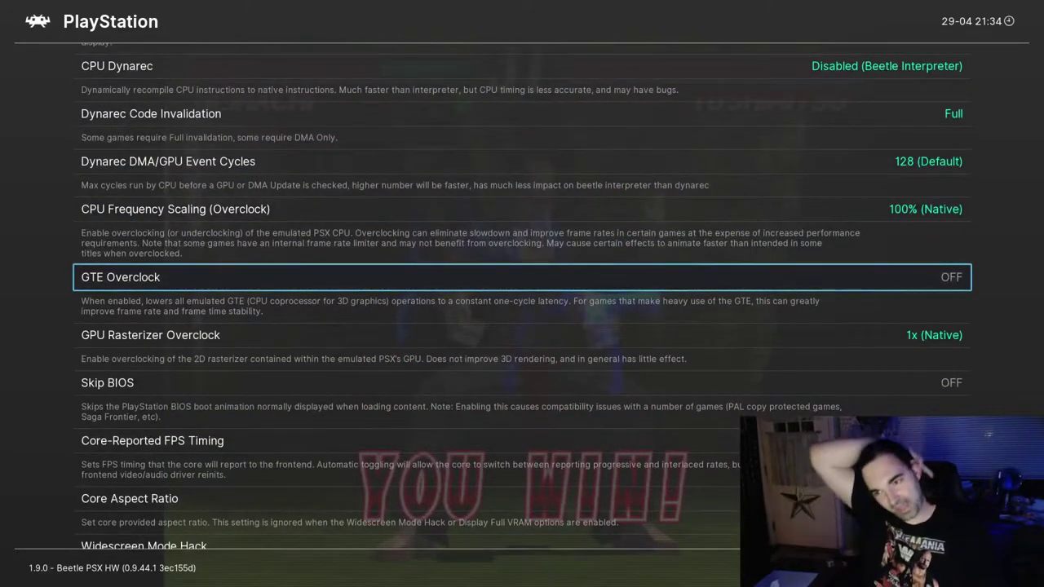
key("Down")
key("Down")
key("Down")
key("Down")
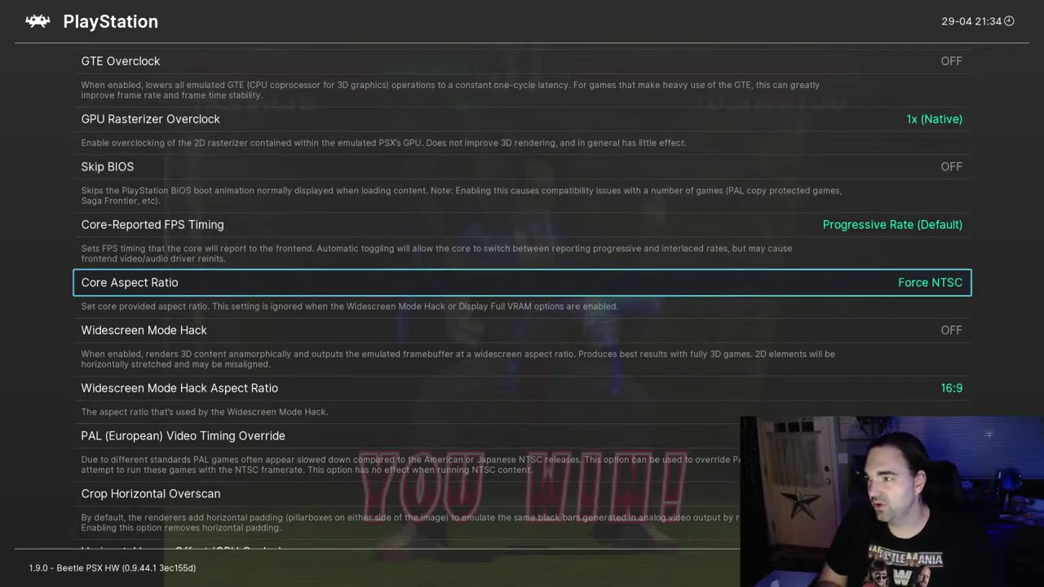
Step: Compare Core Aspect Ratio settings in the running game and set the option to Force 4:3
key("F1")
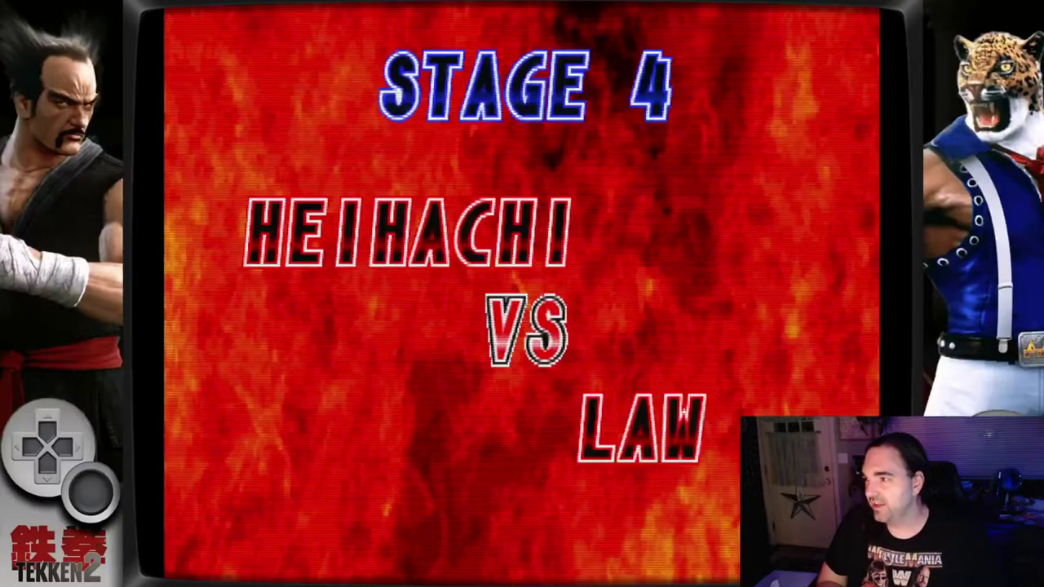
key("F1")
key("Left")
key("F1")
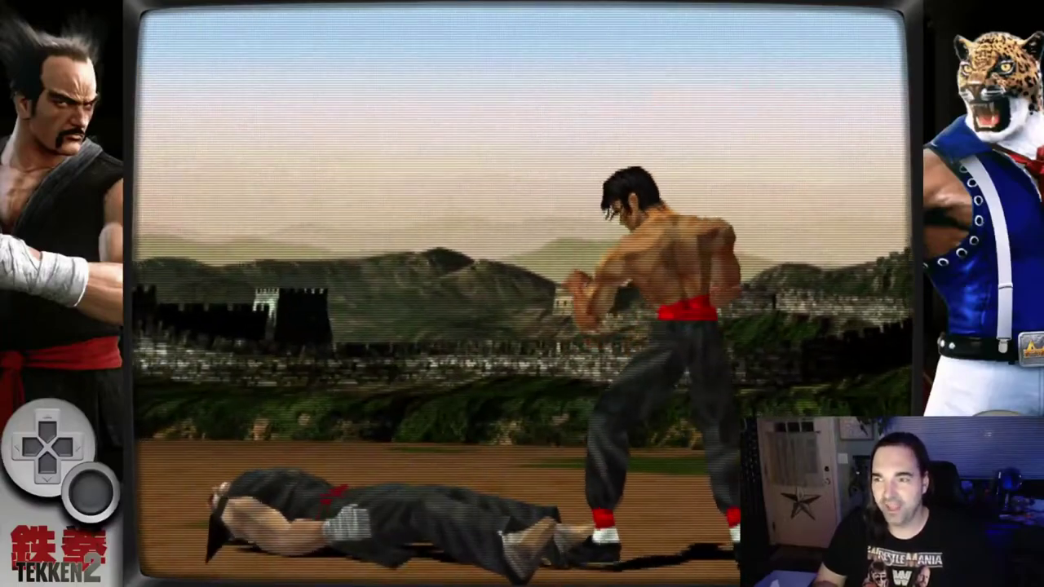
key("F1")
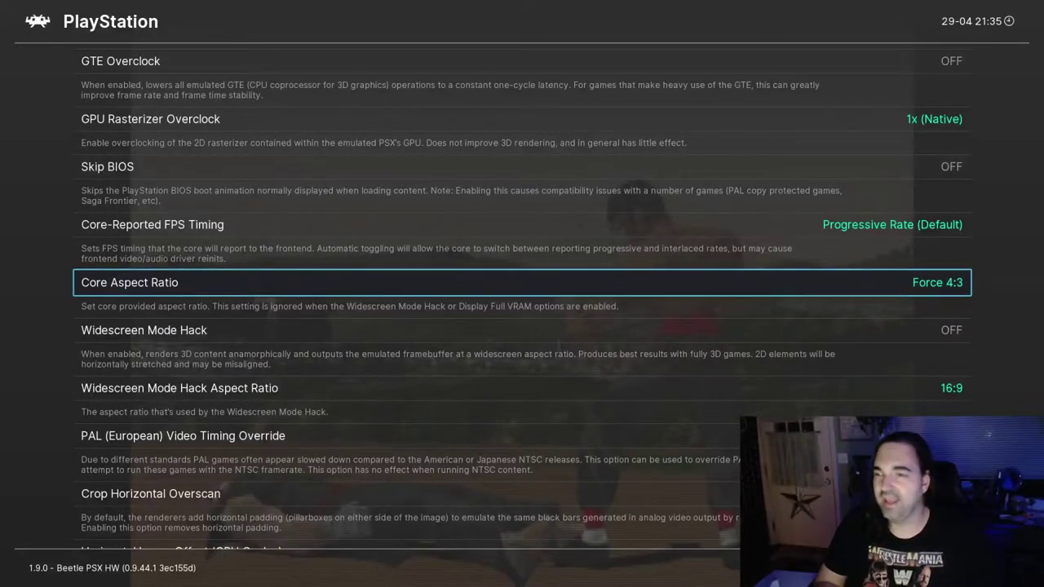
Step: Enable Widescreen Mode Hack and return to the quick menu
key("Down")
key("Up")
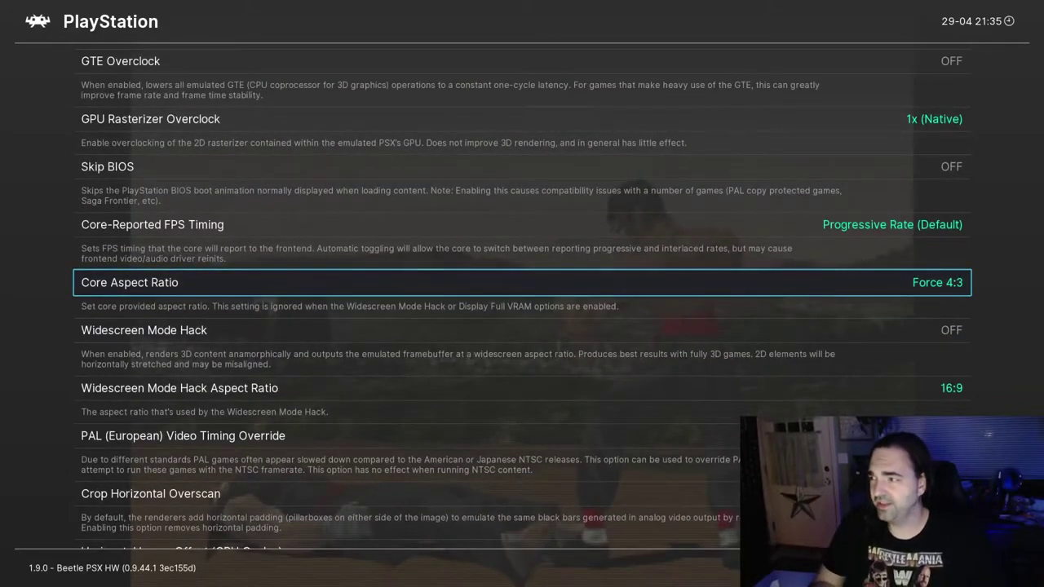
key("Down")
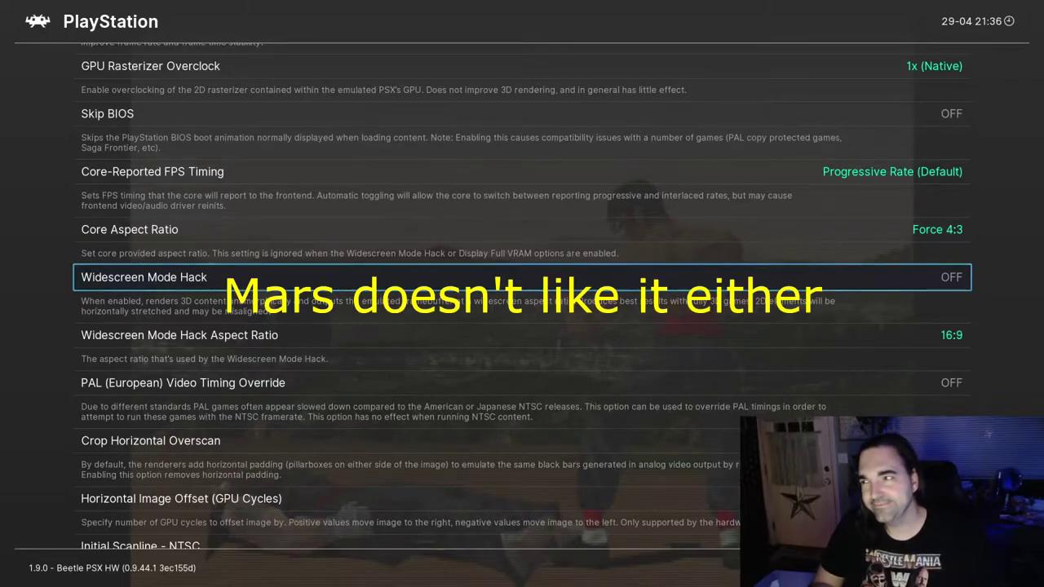
key("Up")
key("Down")
key("BackSpace")
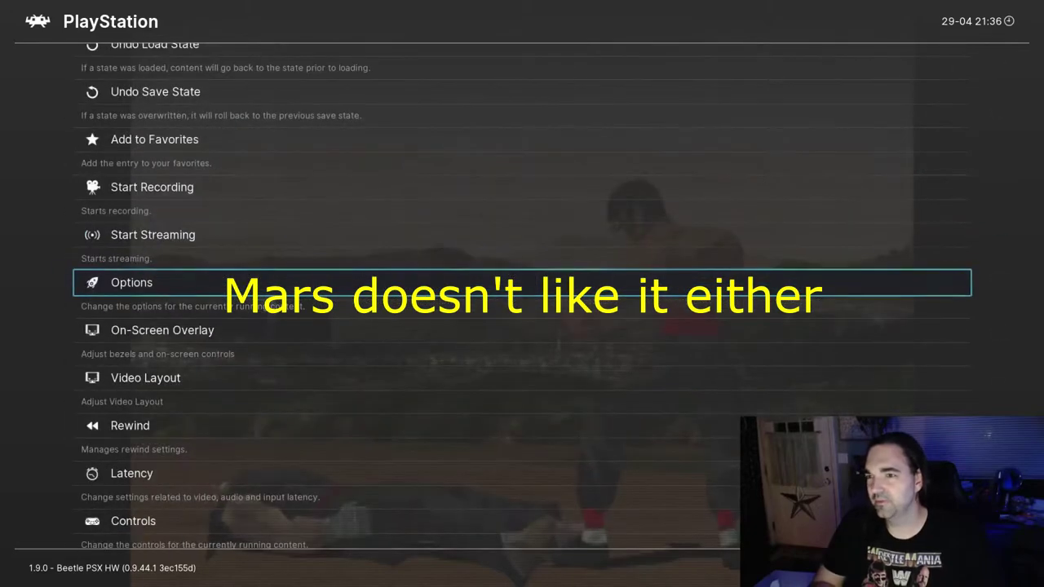
Step: Turn off the on-screen overlay, resume the game and continue the match to view it in widescreen
key("Down")
key("Return")
key("Return")
key("F1")
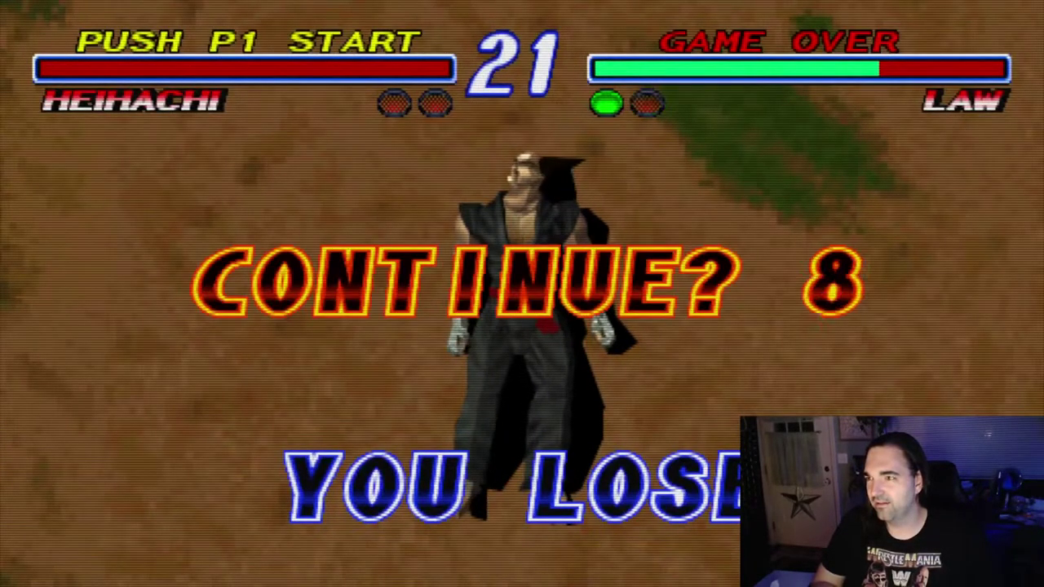
key("Return")
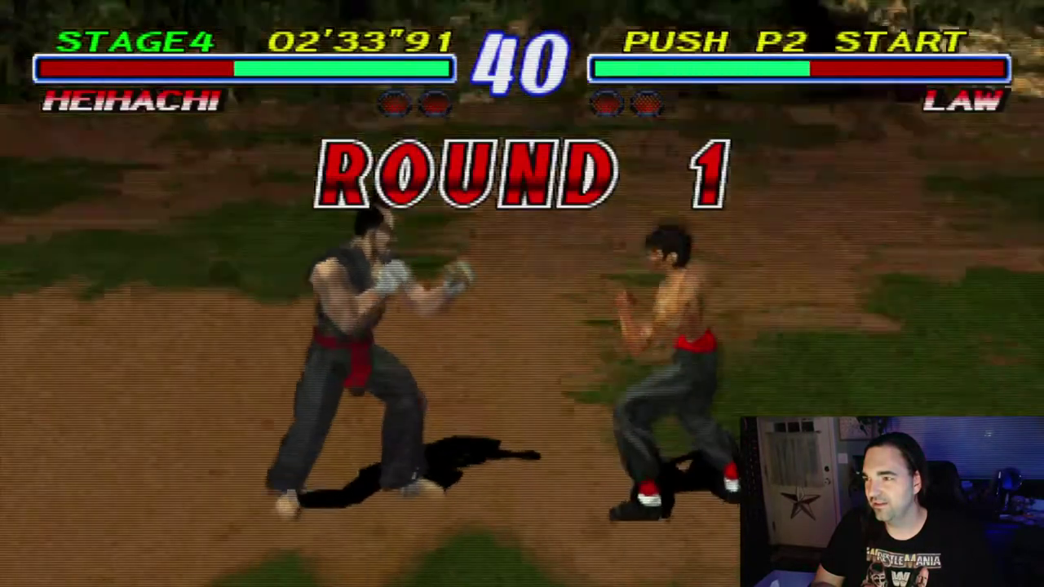
Step: Set CD Loading Speed to 14x in the core options
key("Down")
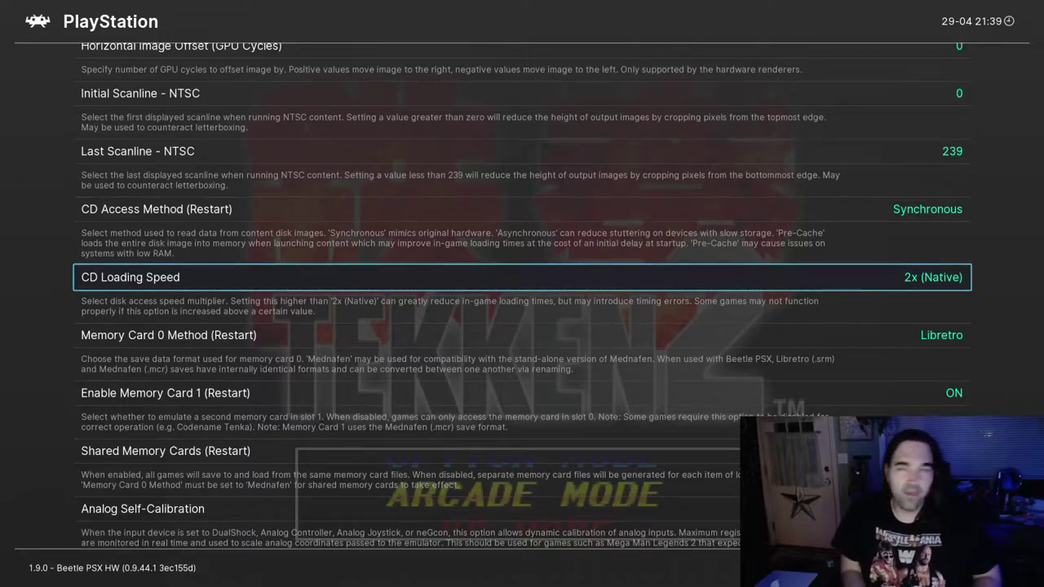
key("Right")
key("Right")
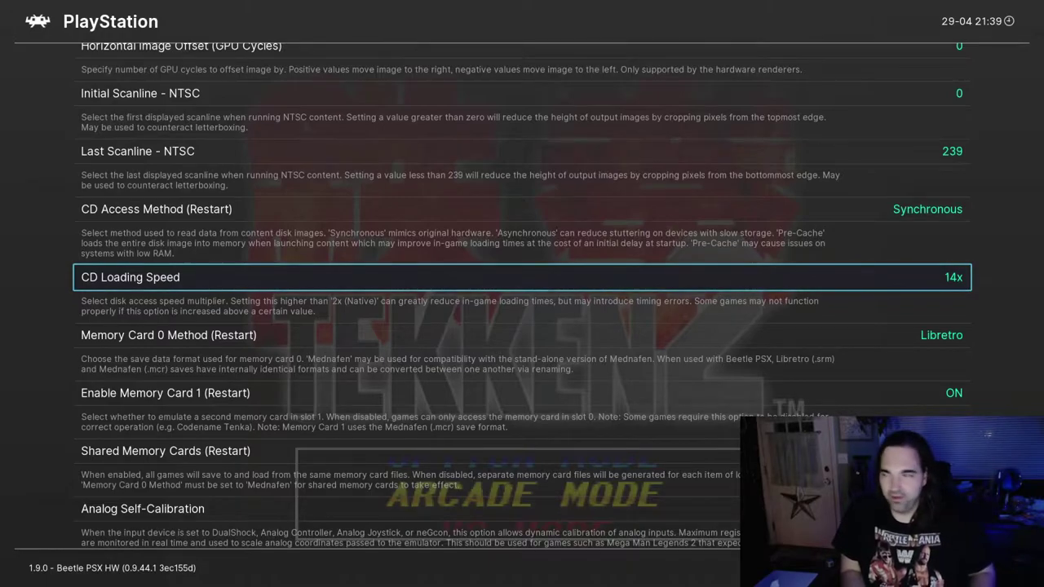
Step: Examine the memory card, Analog Self-Calibration and DualShock Analog Mode Toggle options
key("Down")
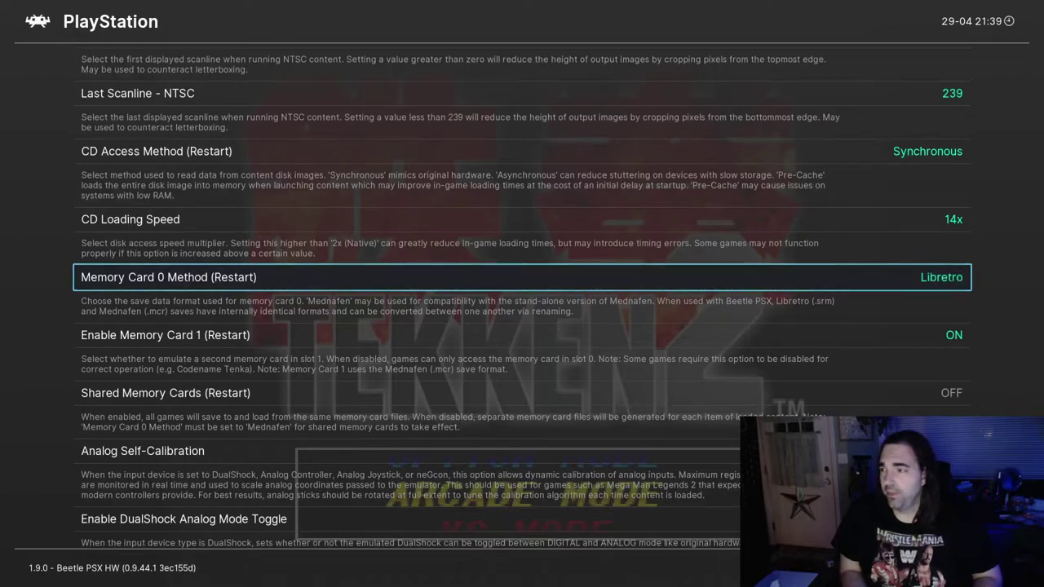
key("Down")
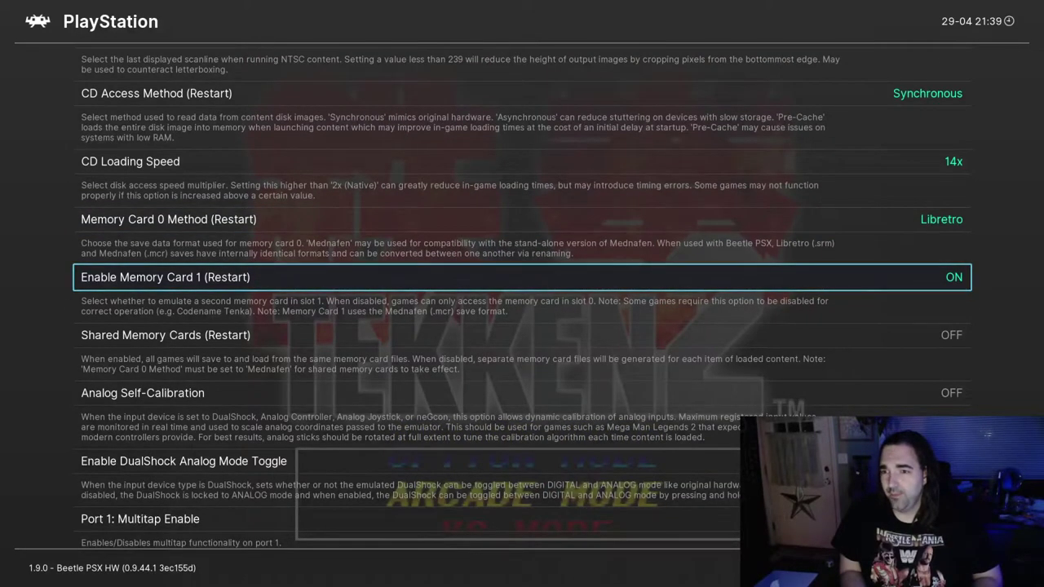
key("Down")
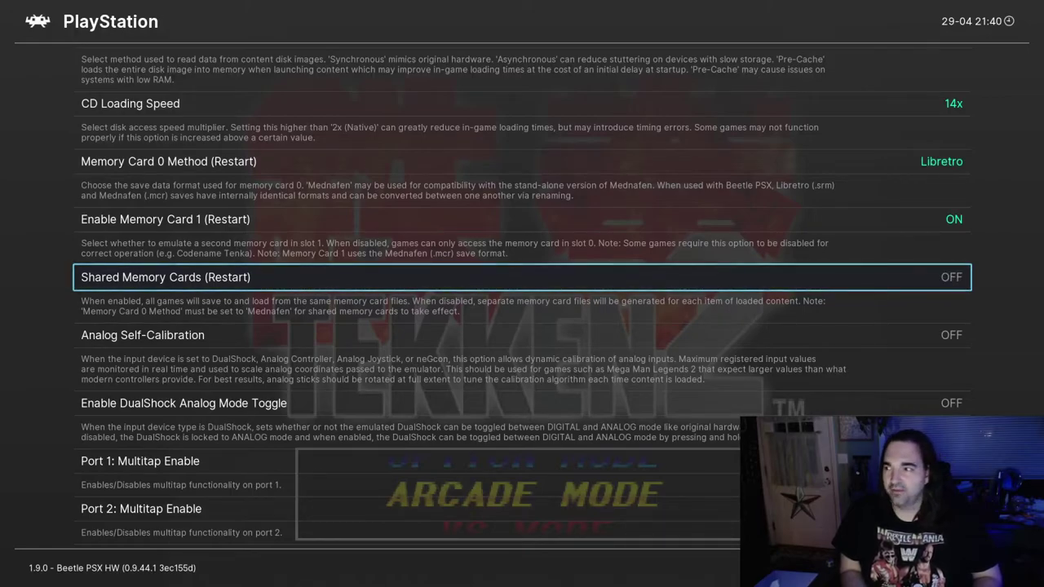
key("Down")
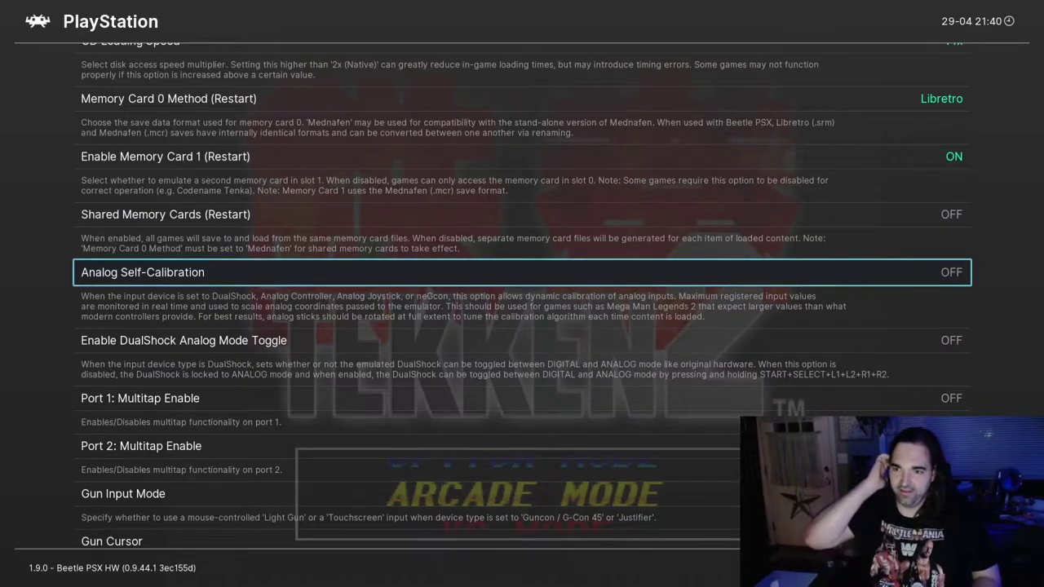
key("Down")
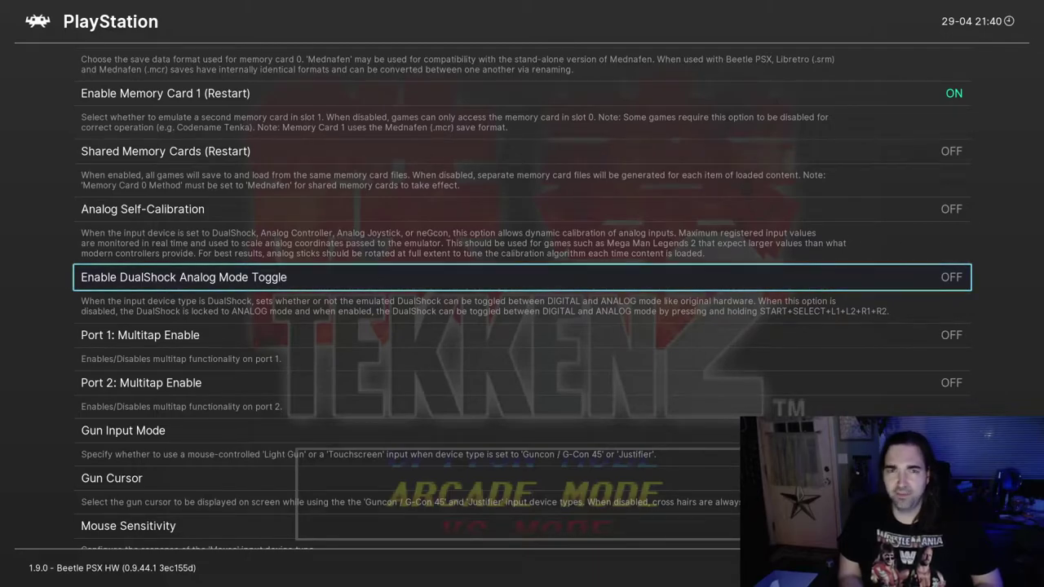
Step: Review the multitap options for port 1 and port 2 alongside the neighbouring gun settings
key("Down")
key("Down")
key("Down")
key("Up")
key("Up")
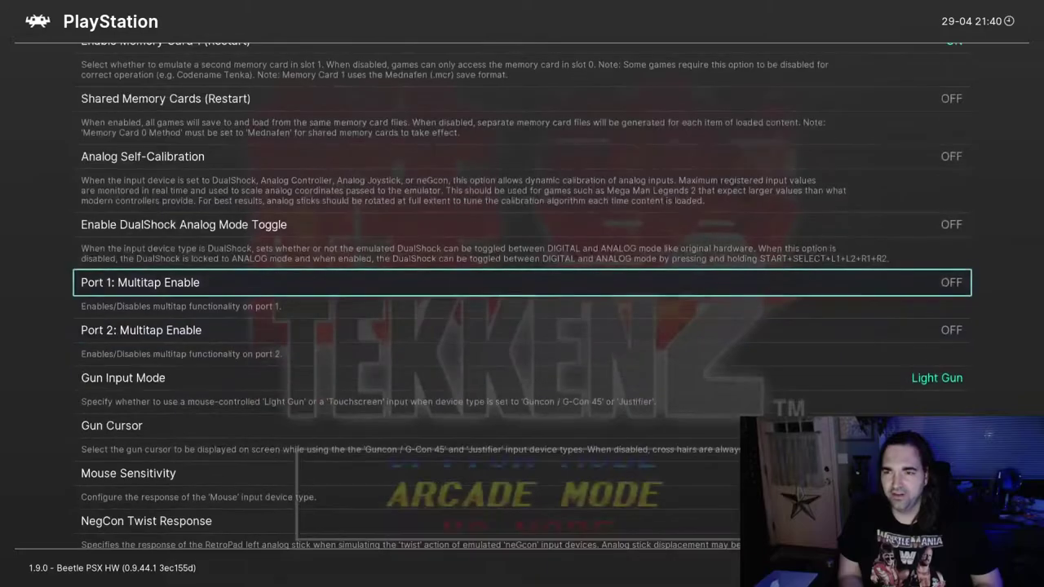
key("Down")
key("Down")
key("Up")
key("Up")
key("Down")
key("Down")
key("Down")
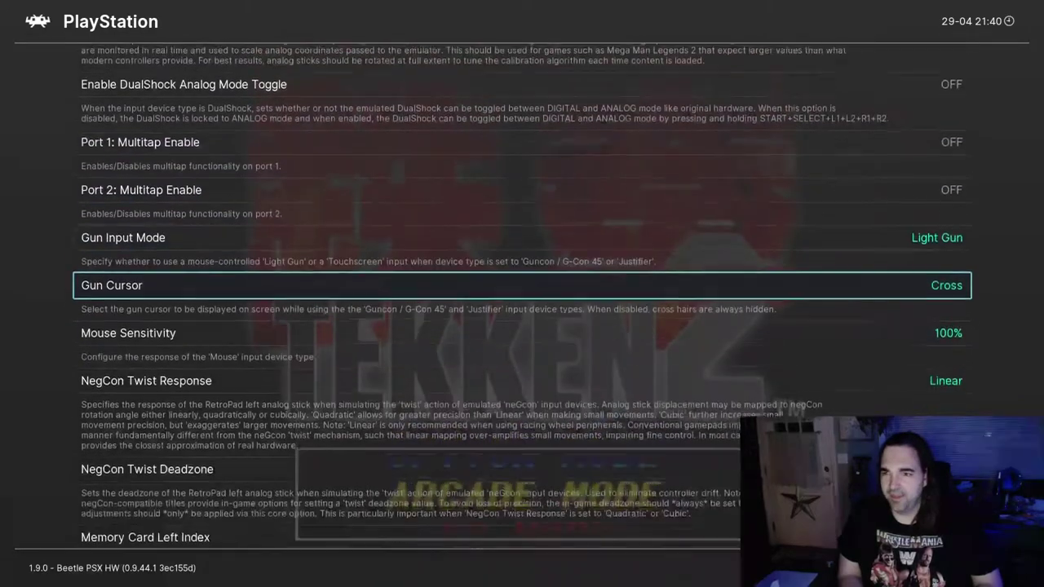
key("Up")
key("Up")
key("Up")
key("Down")
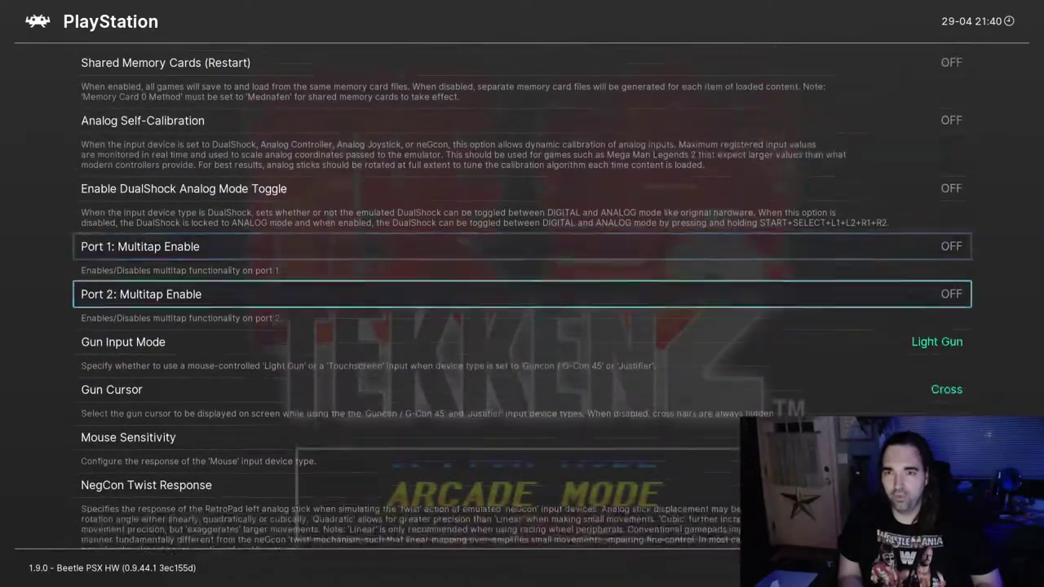
Step: Examine the Gun Input Mode and Gun Cursor options
key("Down")
key("Down")
key("Up")
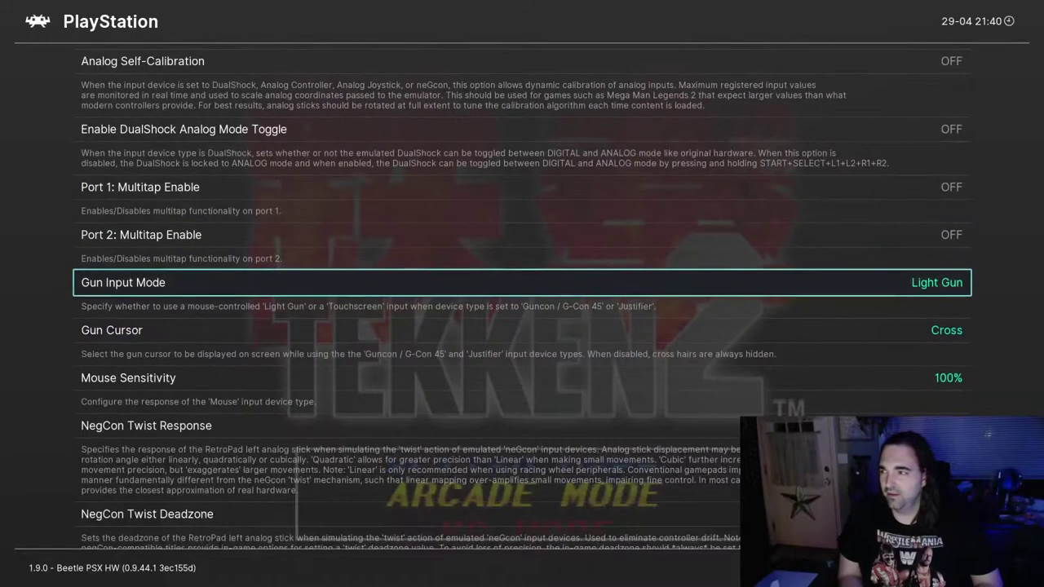
key("Down")
key("Down")
key("Up")
key("Up")
key("Down")
key("Down")
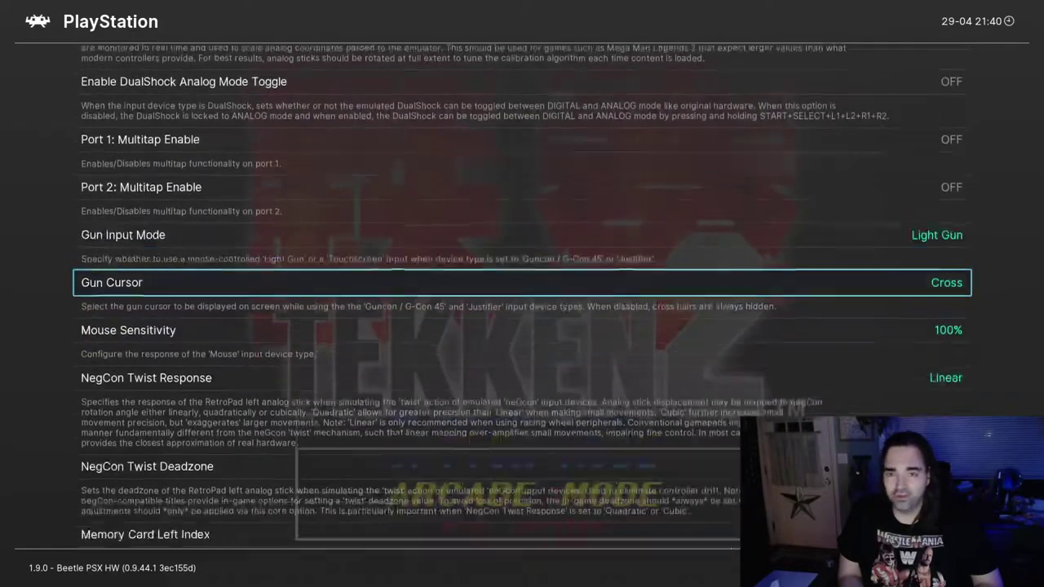
Step: Examine the NegCon Twist Response and NegCon Twist Deadzone options
key("Down")
key("Down")
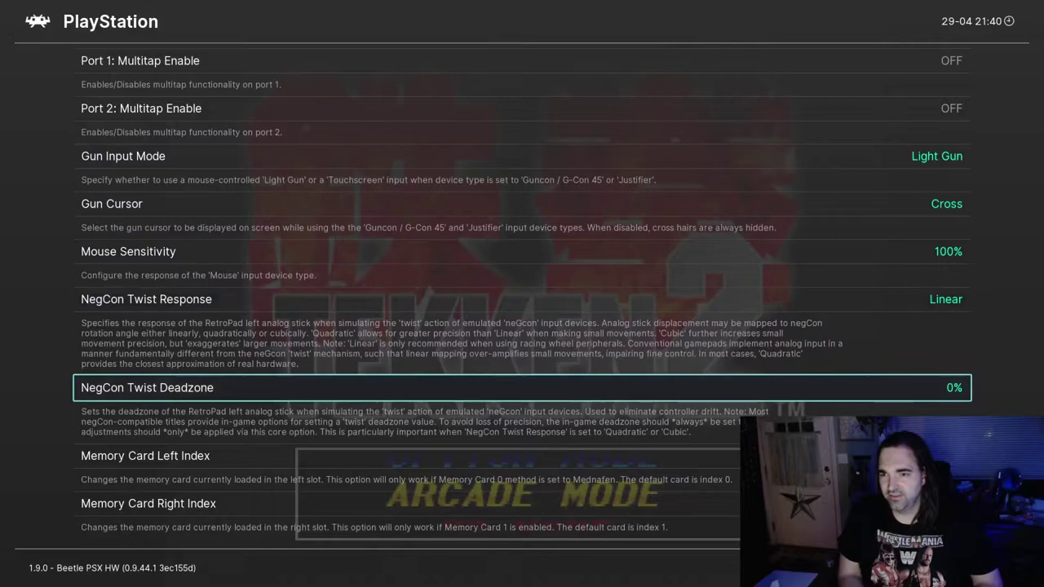
key("Up")
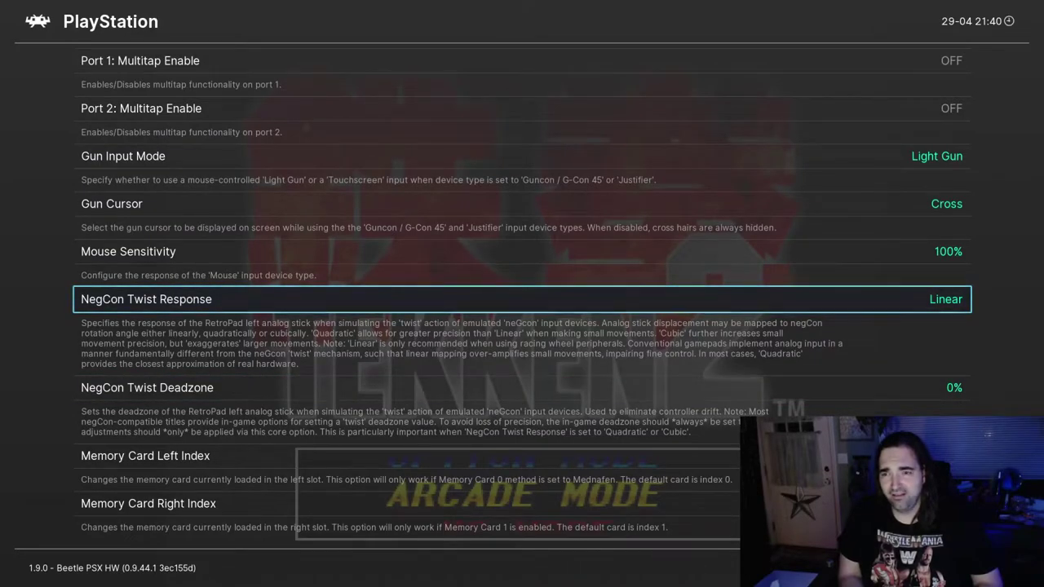
key("Down")
key("Up")
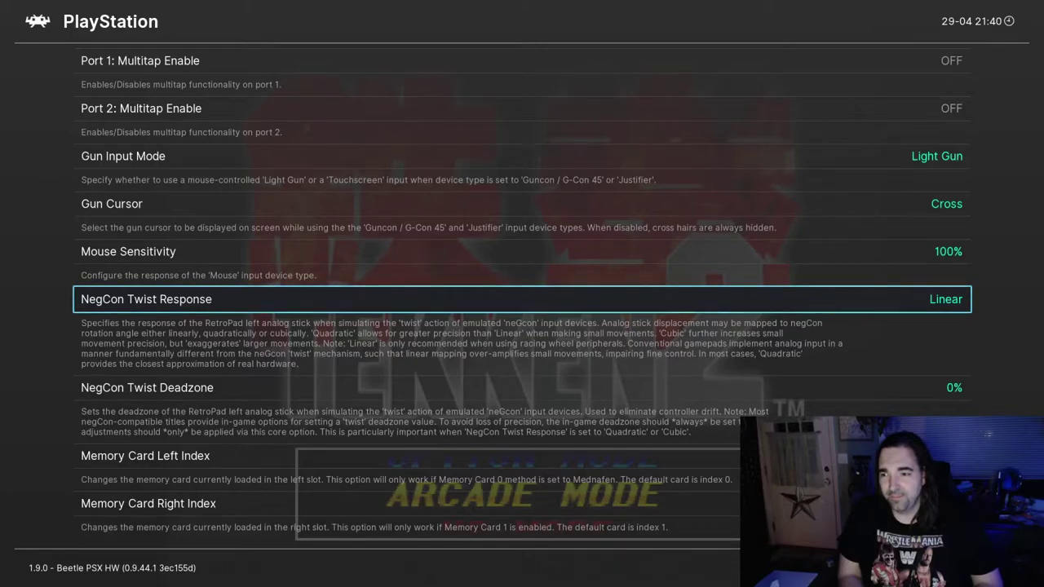
key("Down")
key("Up")
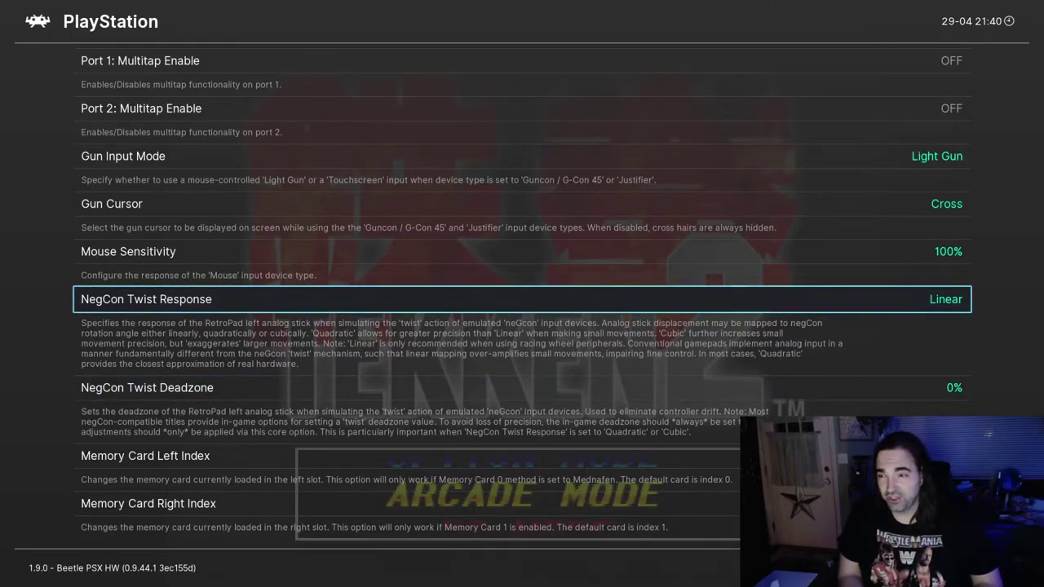
key("Down")
key("Down")
key("Down")
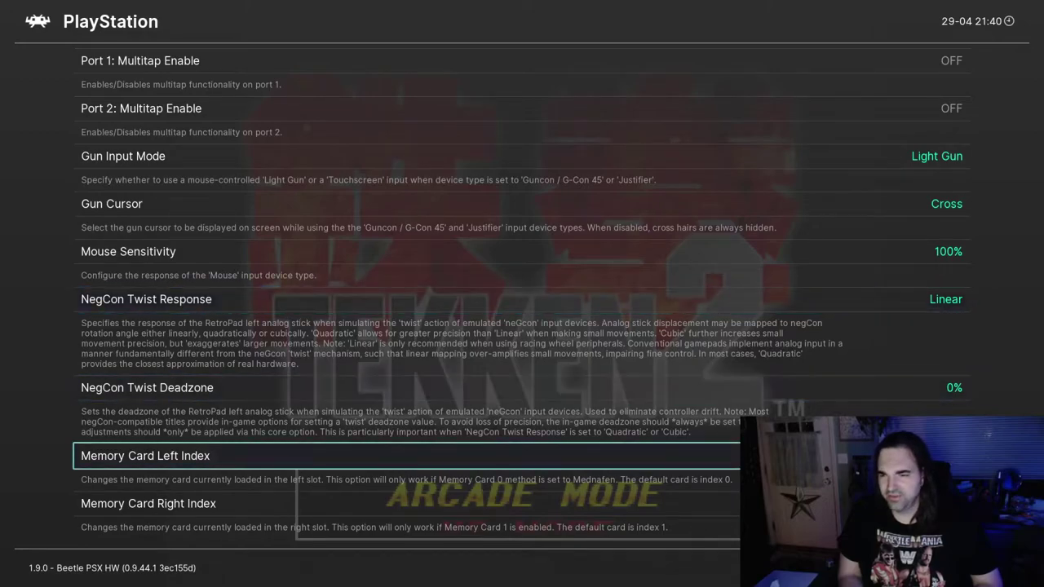
Step: Examine the Memory Card Left Index and Memory Card Right Index options
key("Up")
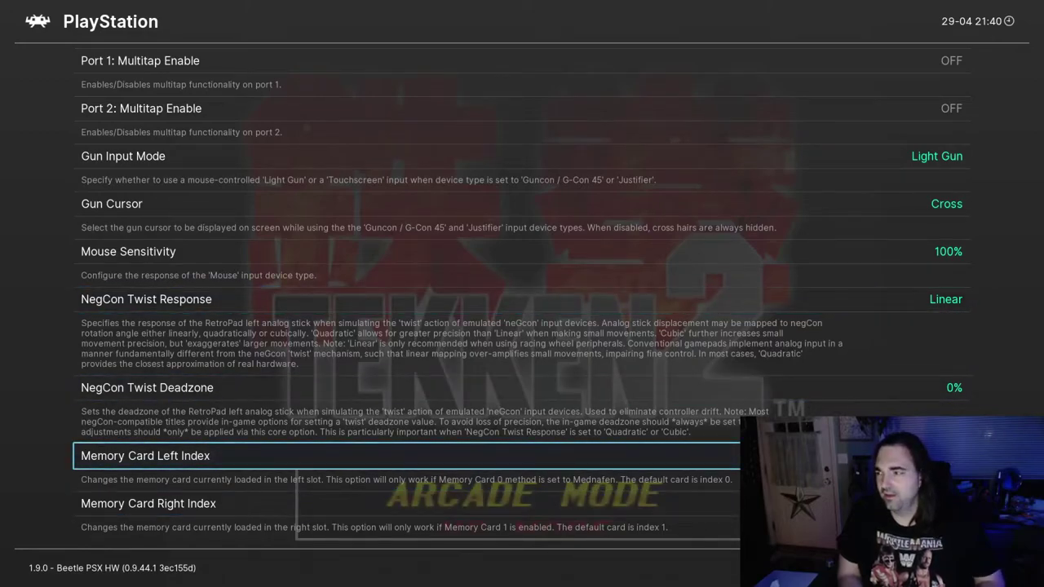
key("Down")
key("Up")
key("Down")
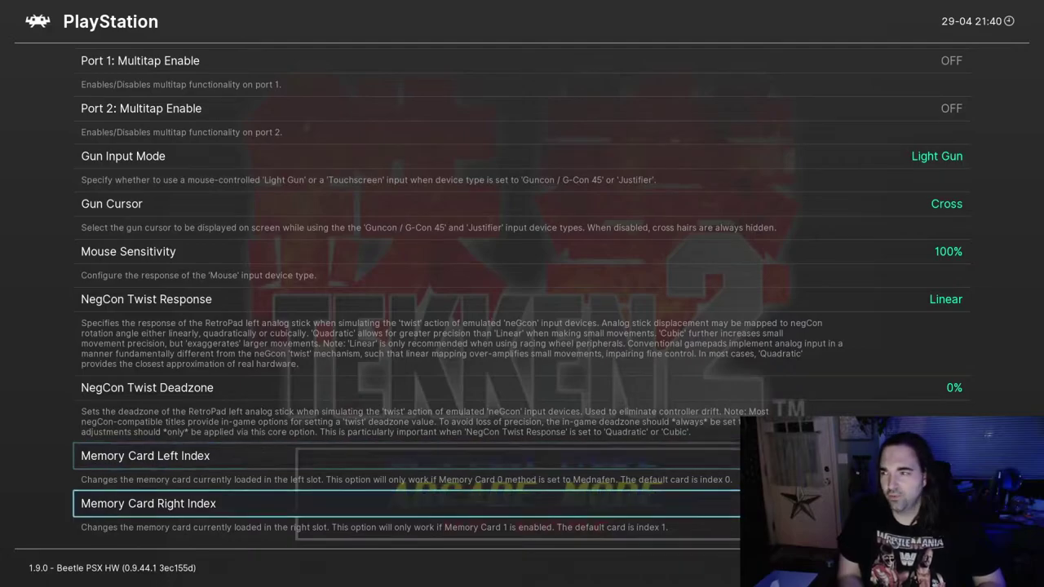
key("Up")
key("Up")
key("Down")
key("Down")
Step: Review the core options from the NegCon settings back up to Shared Memory Cards
key("Up")
key("Up")
key("Up")
key("Up")
key("Up")
key("Up")
key("Up")
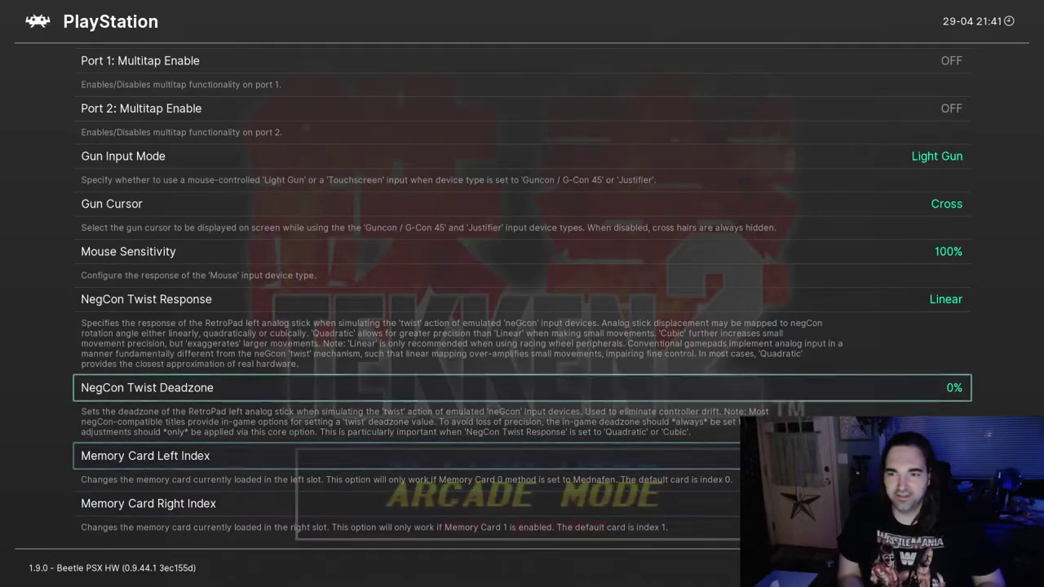
key("Up")
key("Down")
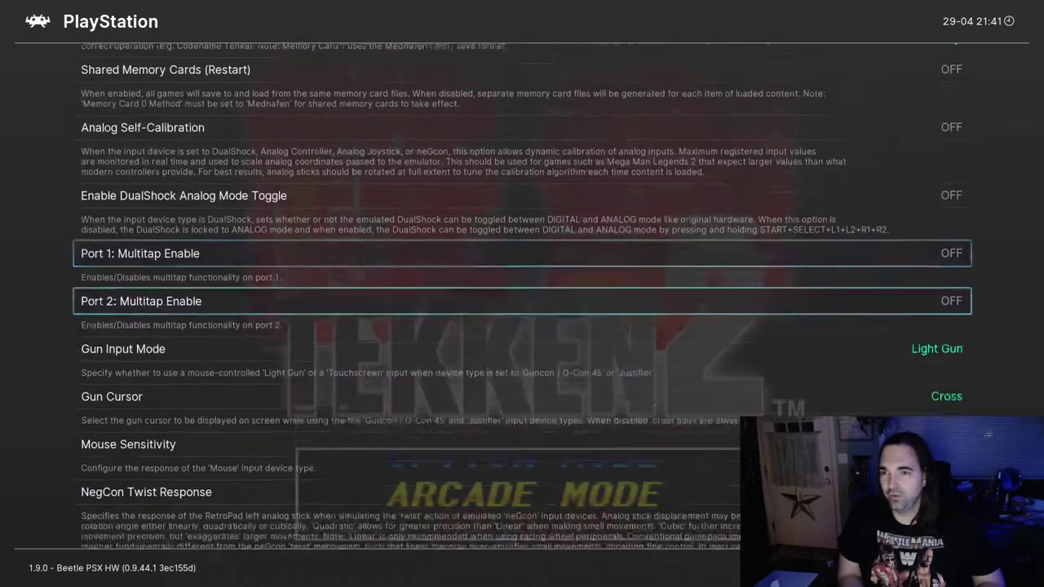
key("Down")
key("Down")
key("Up")
key("Up")
key("Up")
key("Up")
key("Up")
key("Up")
key("Up")
key("Up")
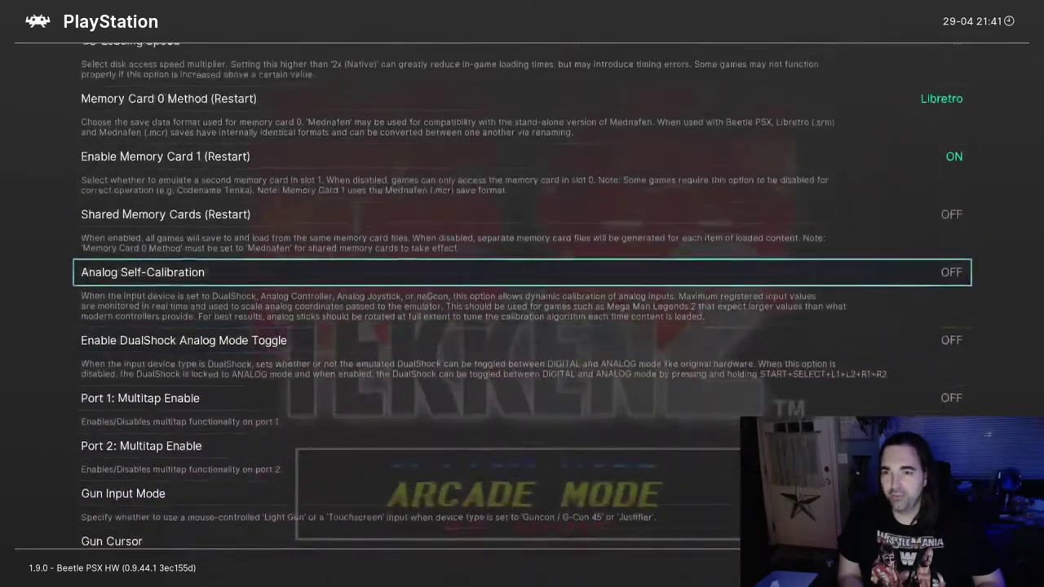
key("Down")
key("Down")
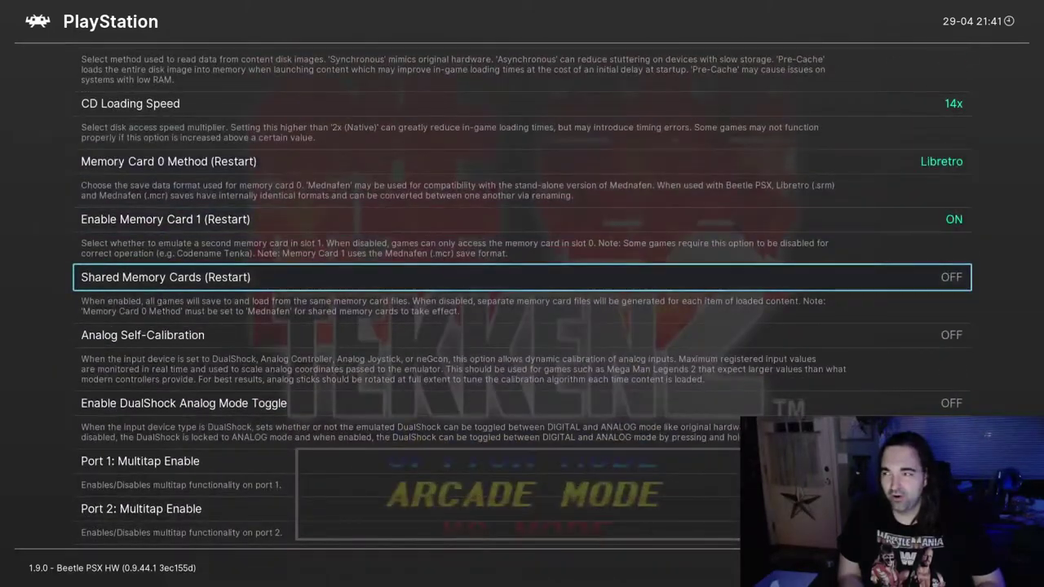
Step: Recheck the core options from Shared Memory Cards through to the memory card index settings at the end of the list
key("Down")
key("Down")
key("Down")
key("Down")
key("Down")
key("Down")
key("Down")
key("Down")
key("Down")
key("Down")
key("Down")
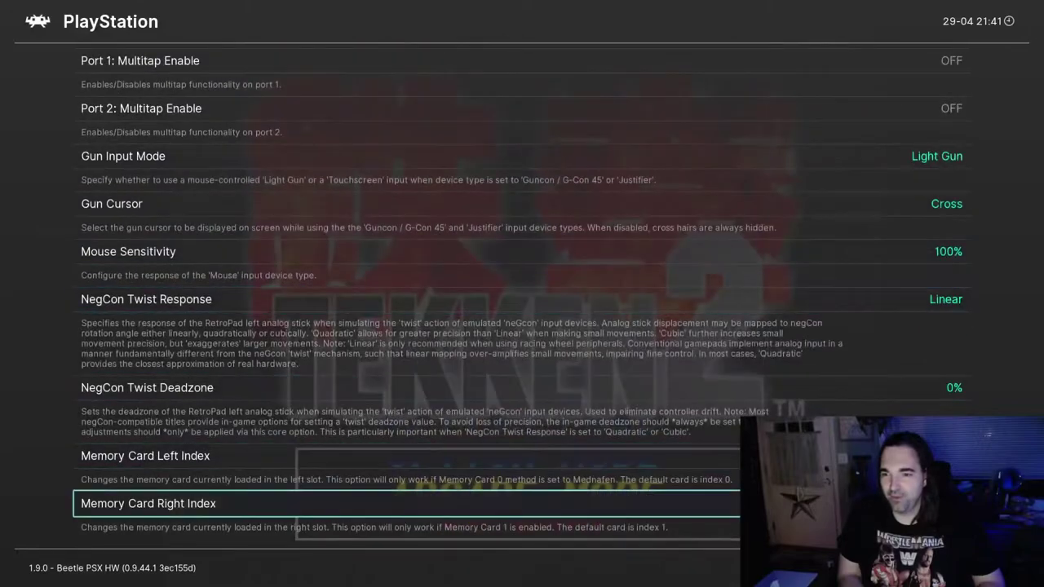
key("Up")
key("Down")
key("Up")
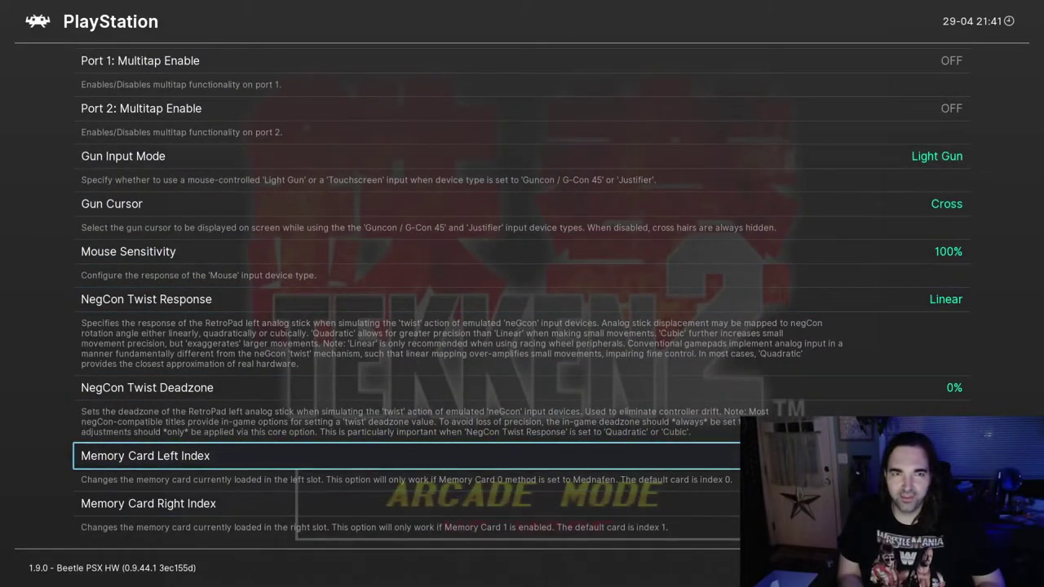
Step: Leave the core options, resume Tekken 2 and start Arcade Mode
key("BackSpace")
key("F1")
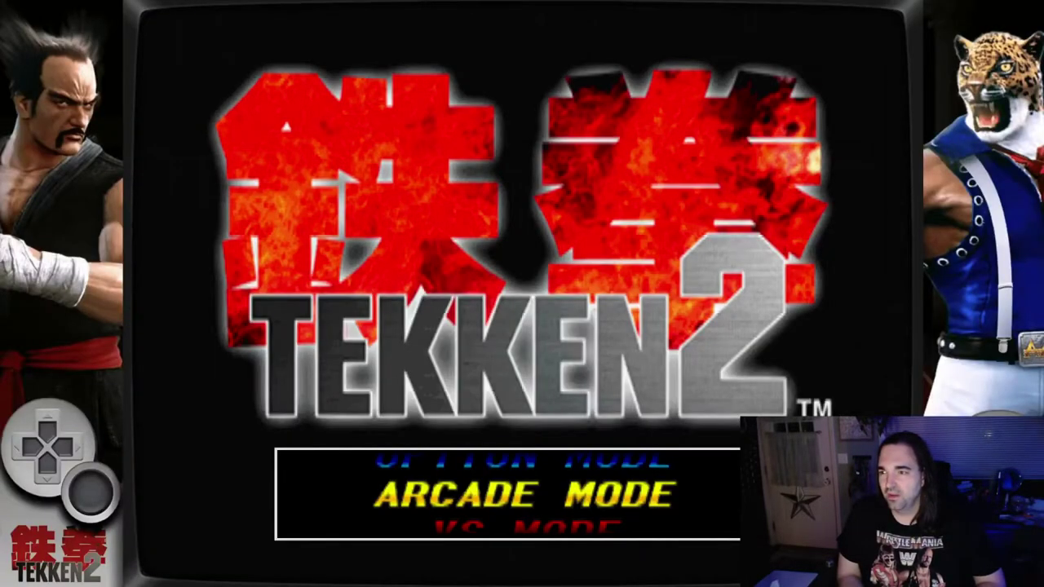
key("Return")
Step: Choose King as the fighter for Arcade Mode
key("Right")
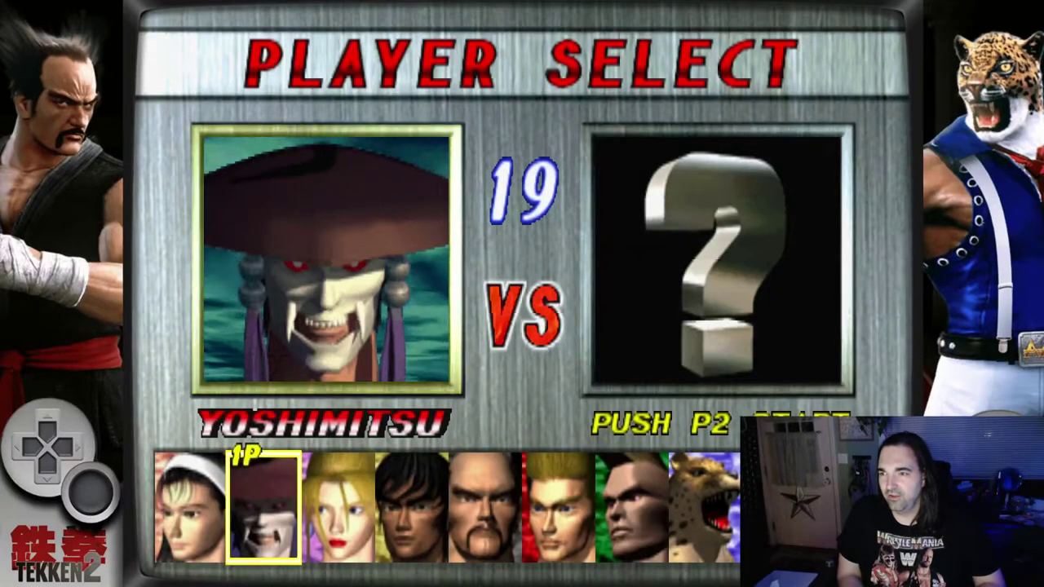
key("Right")
key("Right")
key("Right")
key("Right")
key("Right")
key("Right")
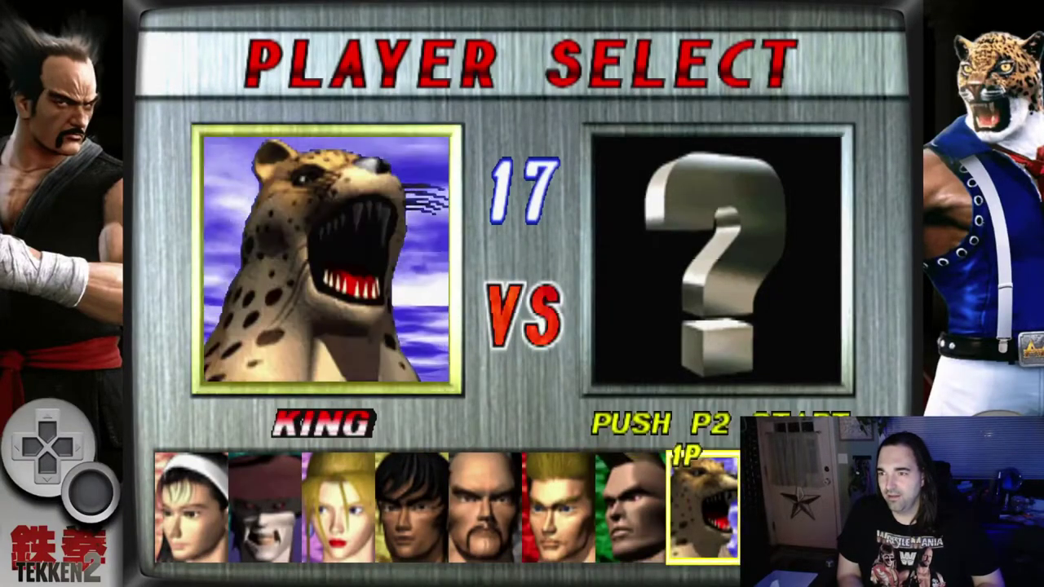
key("Right")
key("Right")
key("Left")
key("Left")
key("Left")
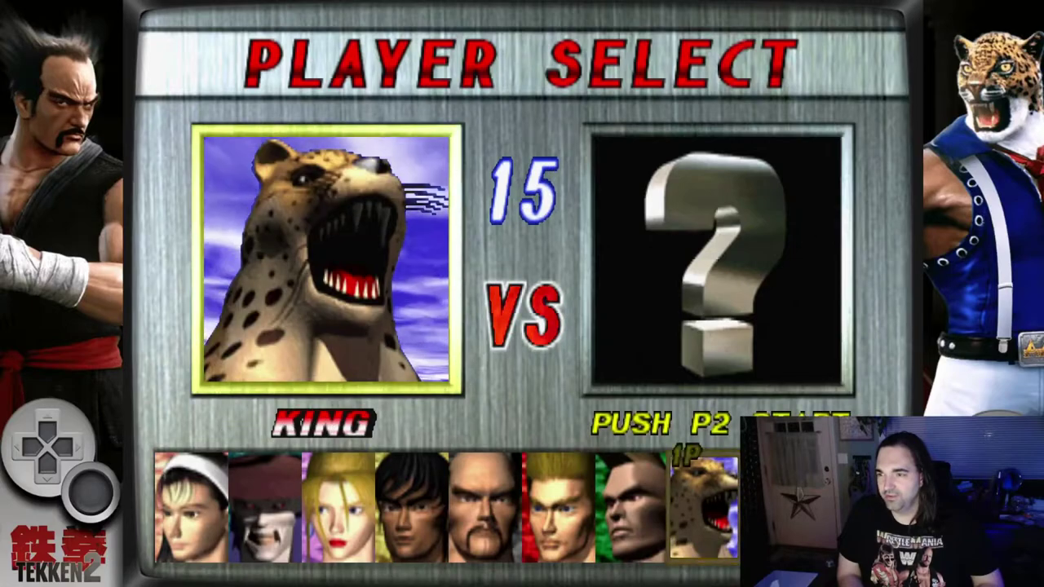
key("Left")
key("Right")
key("Left")
key("Right")
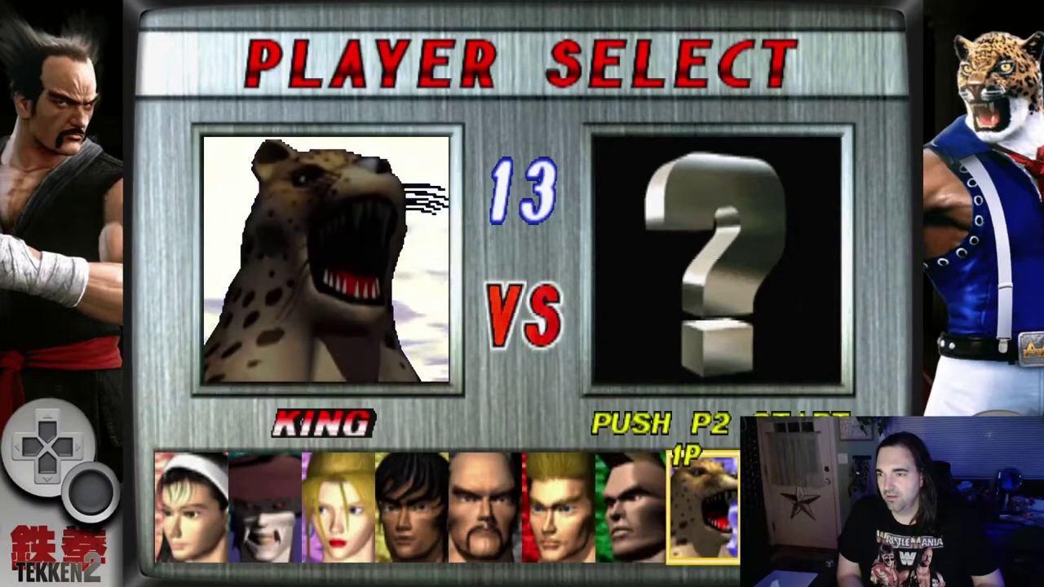
key("Return")
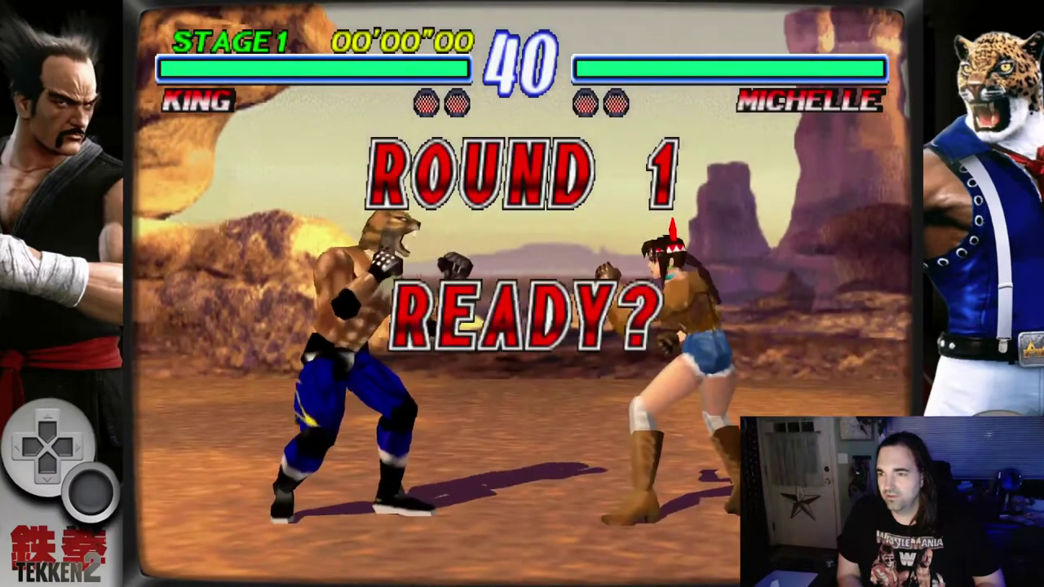
Step: Play the stage 1 match against Michelle as King to test the tuned settings
key("Right")
key("x")
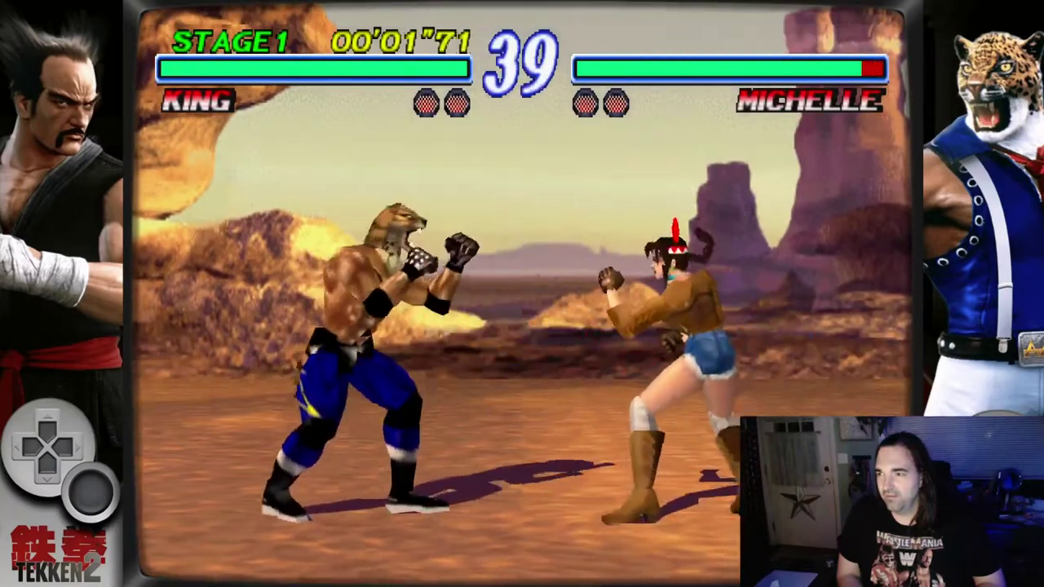
key("x")
key("Right")
key("x")
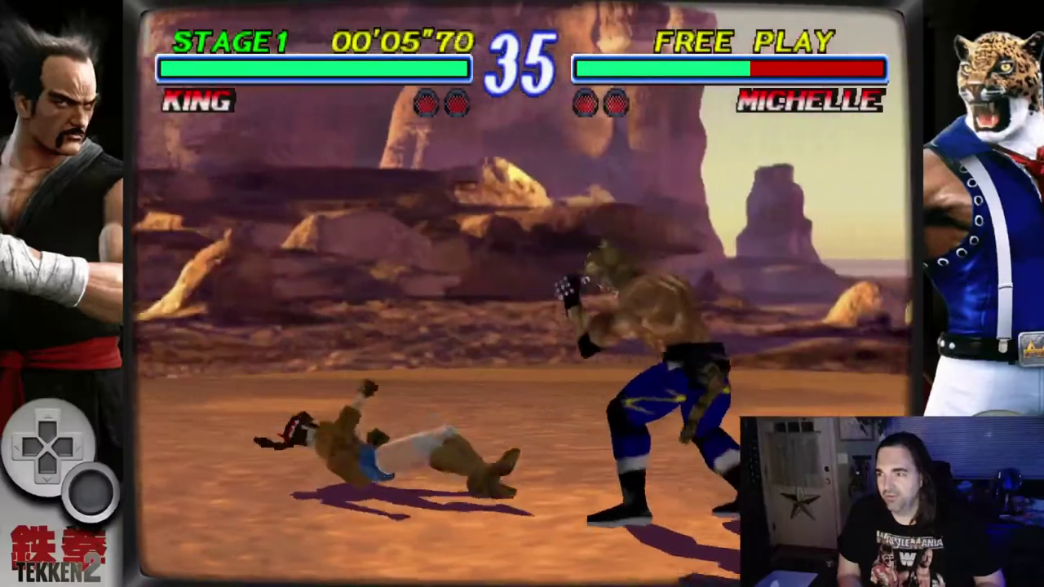
key("Left")
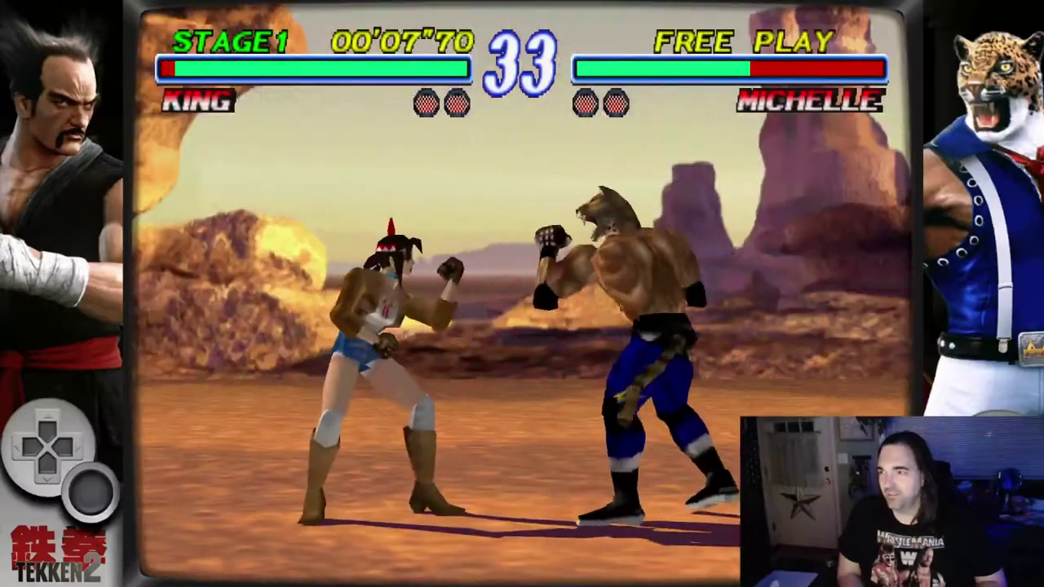
key("x")
key("x")
key("x")
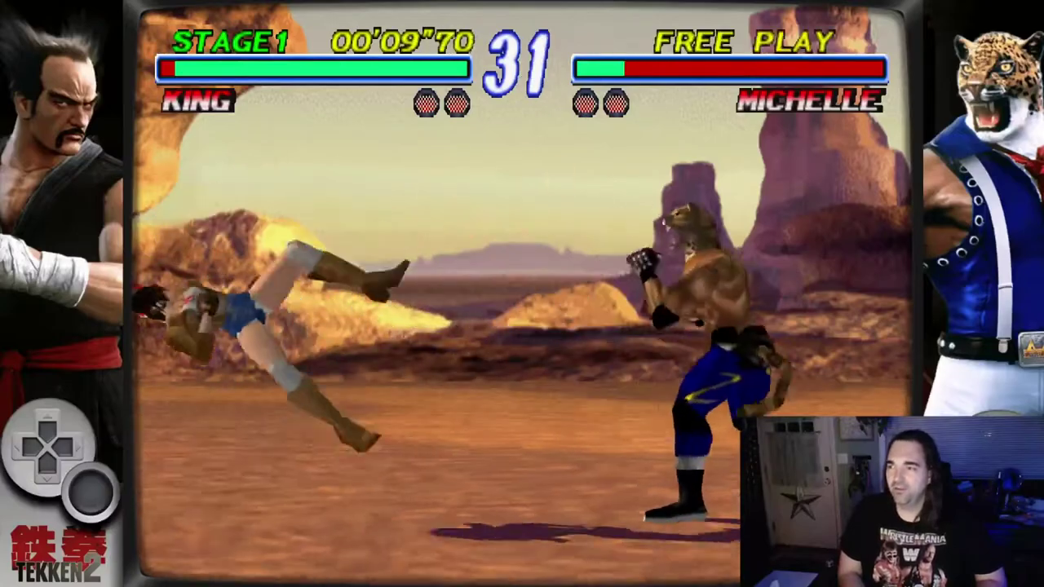
key("x")
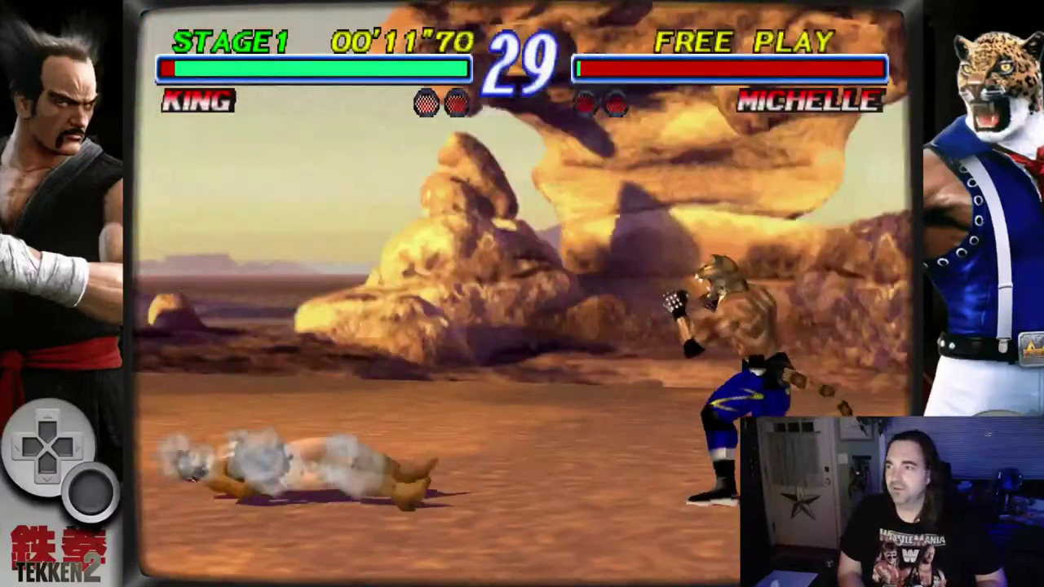
key("x")
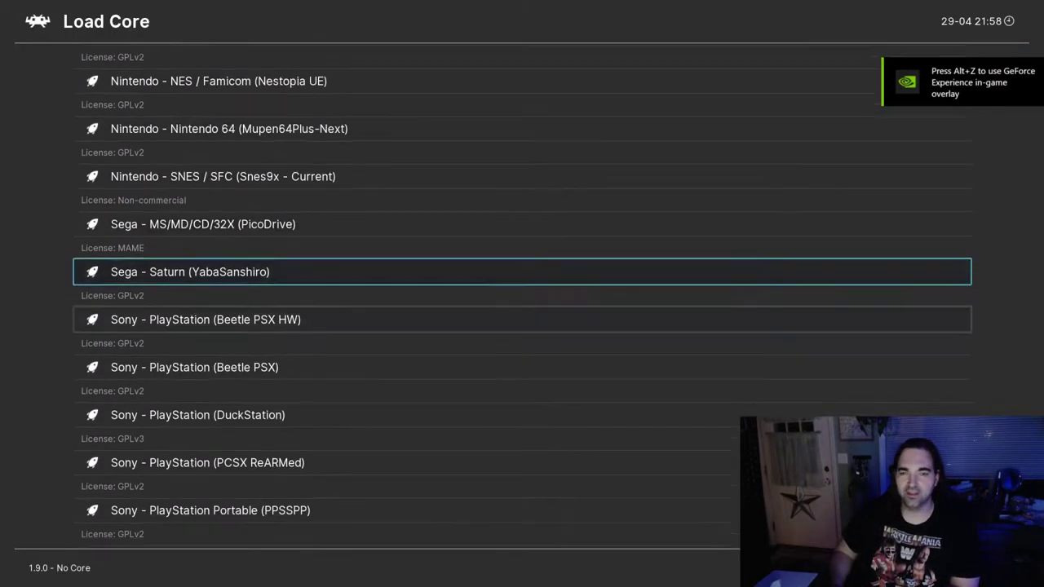
Step: Load the Sony - PlayStation (PCSX ReARMed) core from the list of installed cores
key("Up")
key("Up")
key("Up")
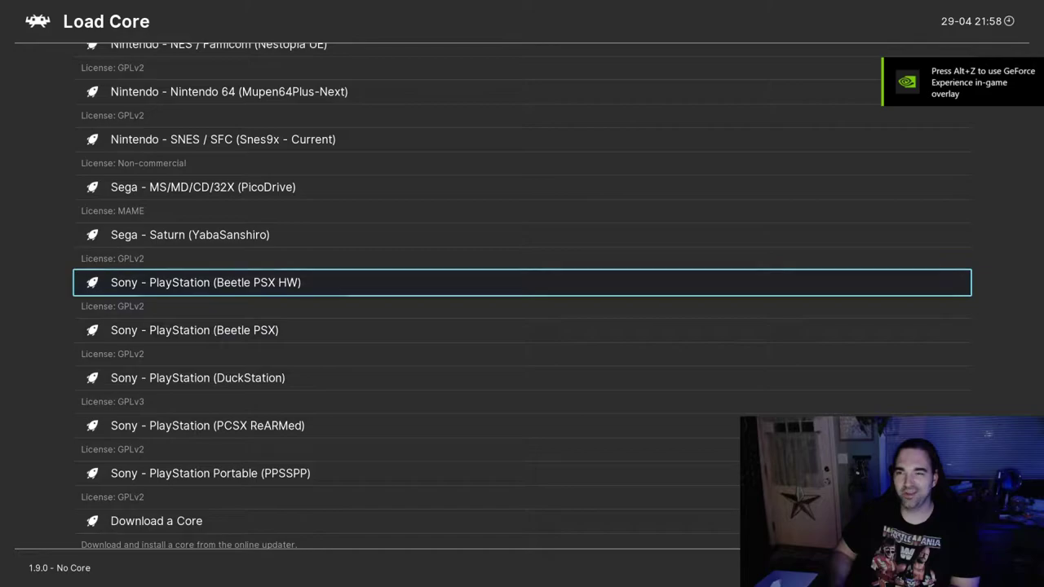
key("Down")
key("Down")
key("Down")
key("Return")
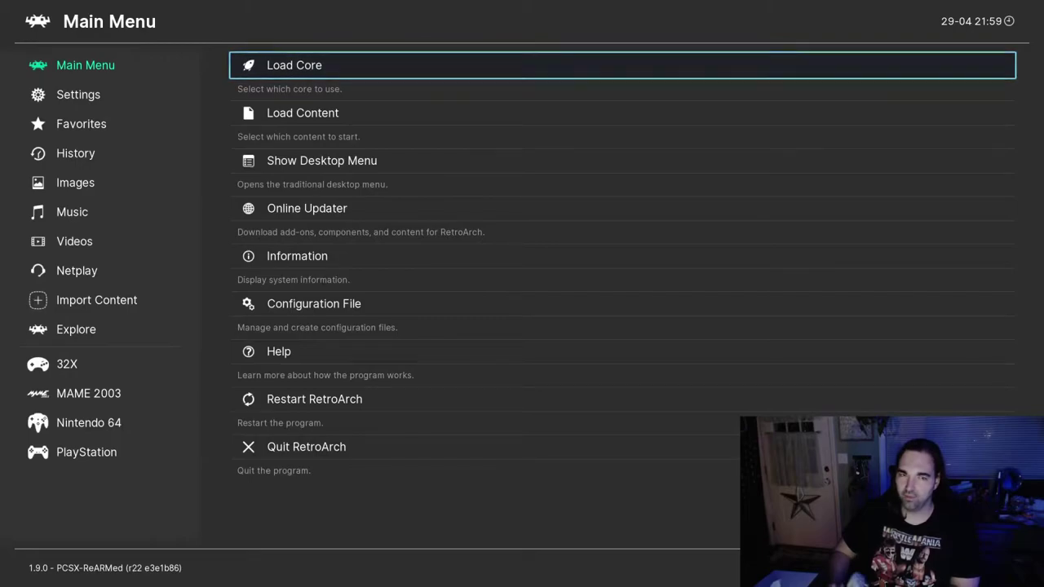
key("Return")
key("BackSpace")
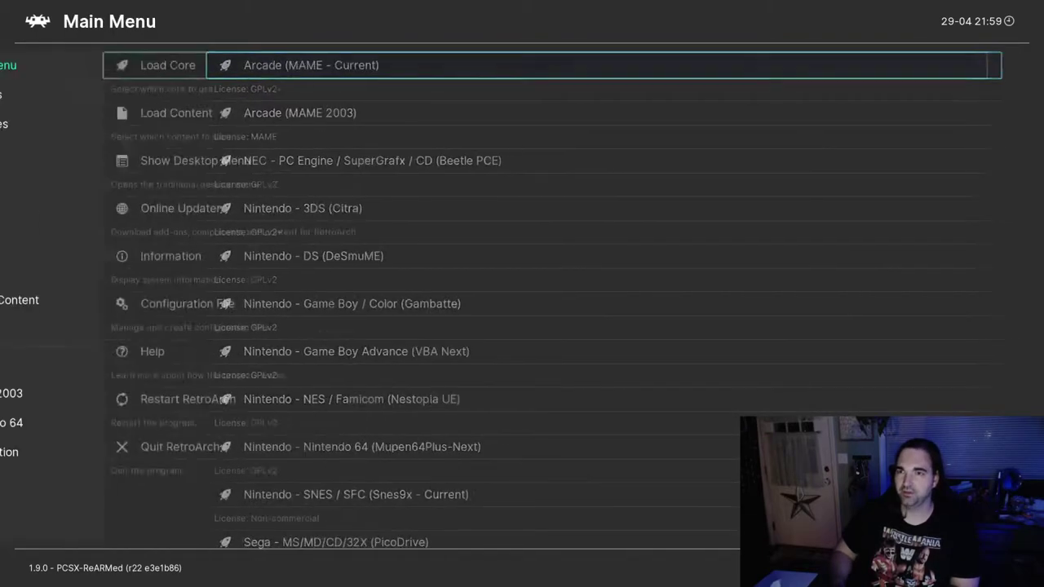
key("Return")
key("BackSpace")
Step: Load the Tekken 2 game content with the PCSX ReARMed core
key("Down")
key("Return")
key("Down")
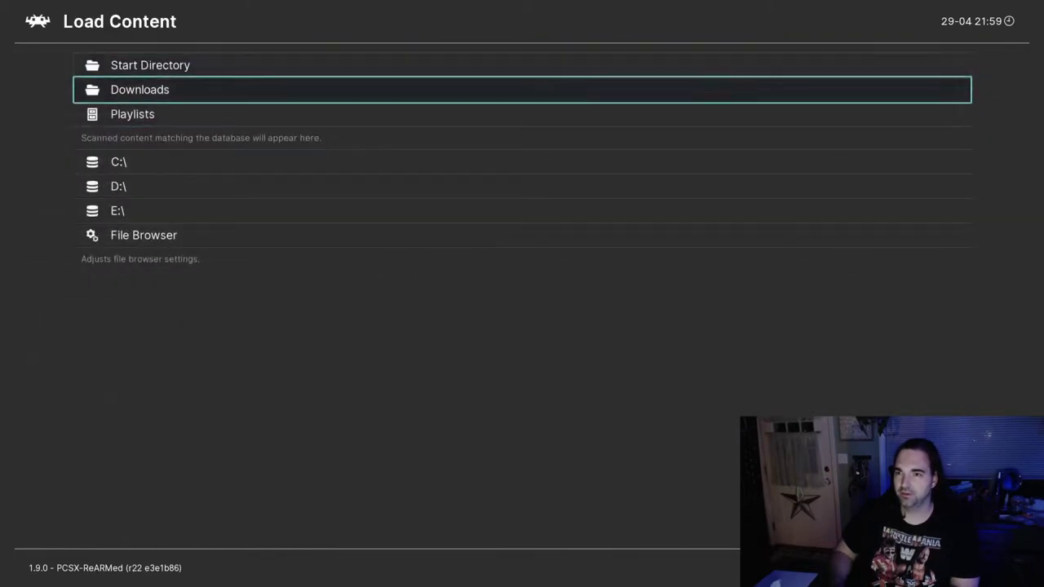
key("Down")
key("Down")
key("Down")
key("Return")
key("Down")
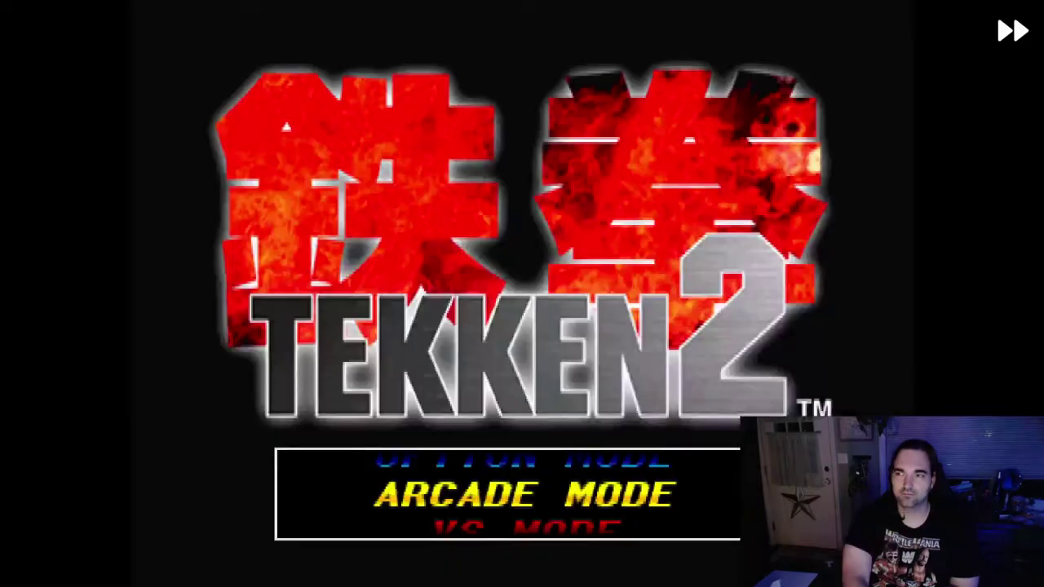
Step: Start Arcade Mode in Tekken 2 and choose Heihachi as the fighter
key("Return")
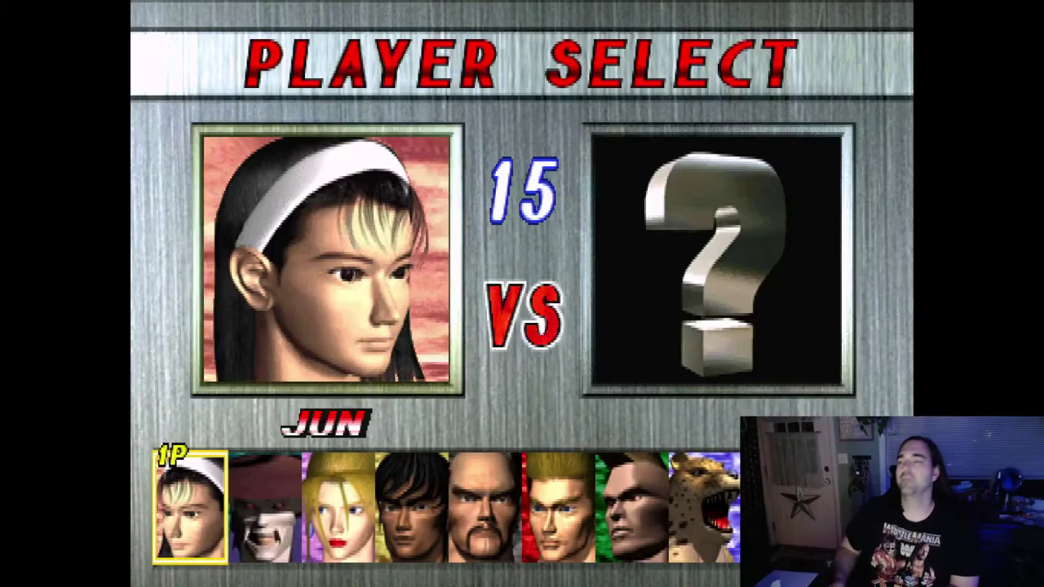
key("Right")
key("Right")
key("Right")
key("Right")
key("Right")
key("Left")
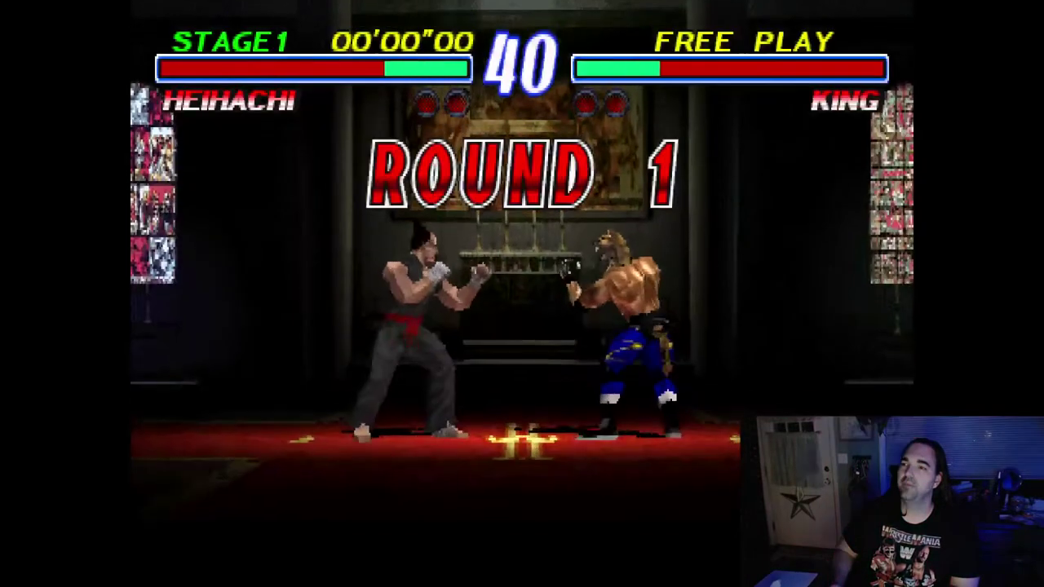
Step: Play part of round 1 against King as Heihachi to see how the game runs in the PCSX ReARMed core
key("x")
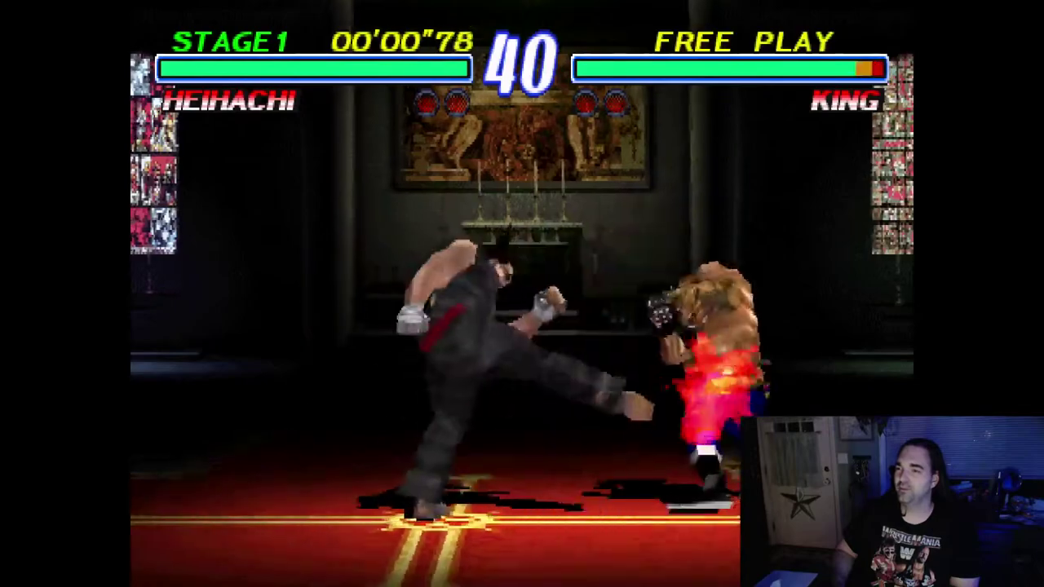
key("x")
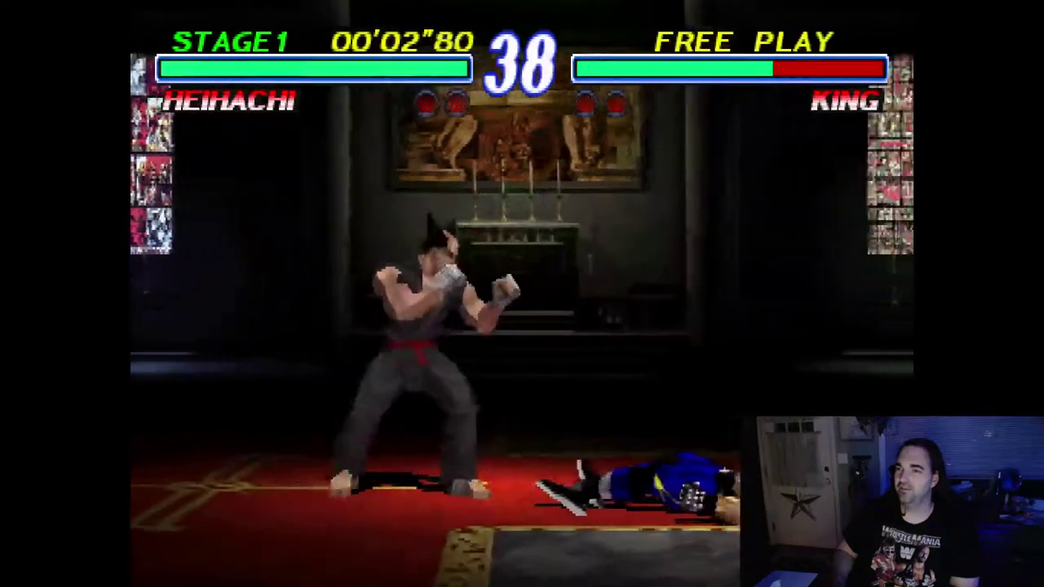
key("Right")
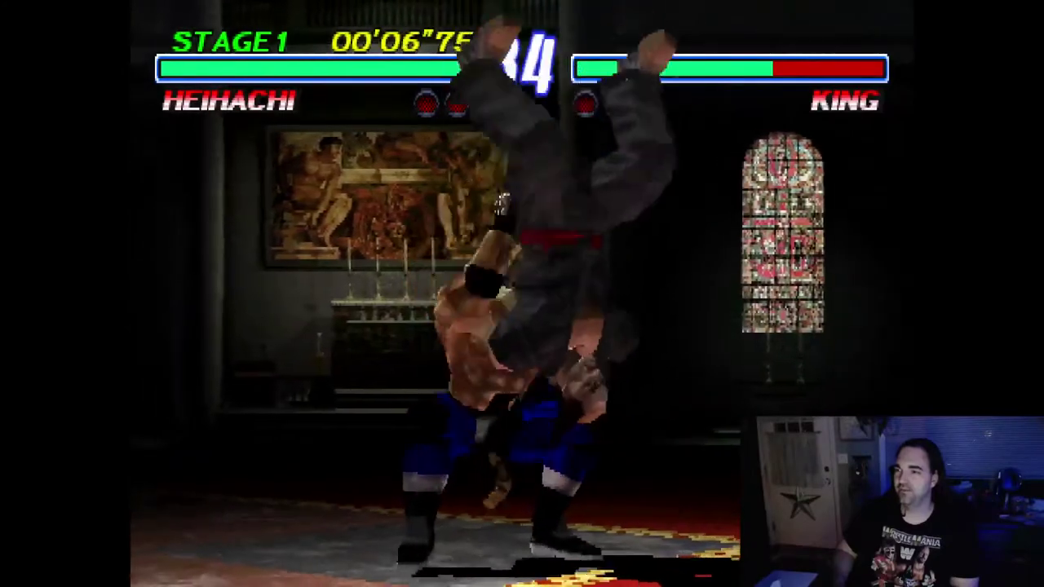
Step: Pause the match and open the core options for the running Tekken 2 content
key("F1")
key("Down")
key("Down")
key("Down")
key("Down")
key("Down")
key("Down")
key("Down")
key("Down")
key("Down")
key("Down")
key("Down")
key("Down")
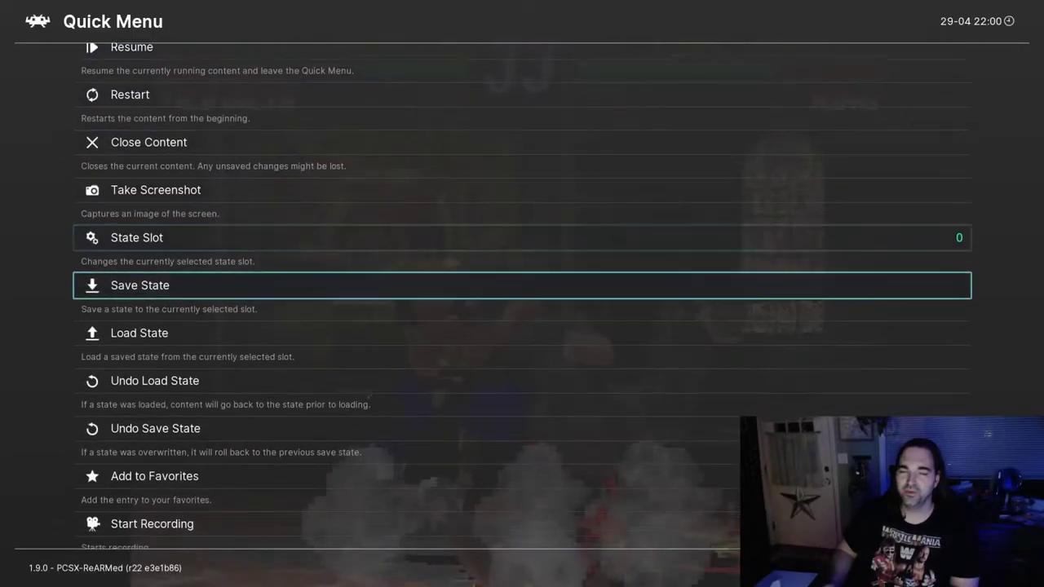
key("Return")
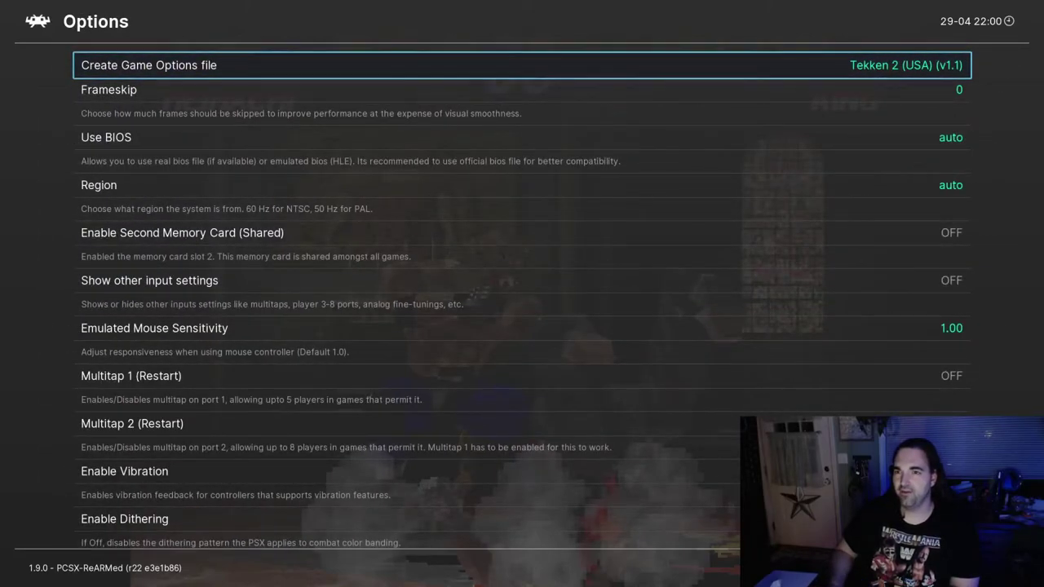
Step: Look through the PCSX ReARMed core options from Frameskip down to CD Audio
key("Down")
key("Down")
key("Down")
key("Down")
key("Down")
key("Down")
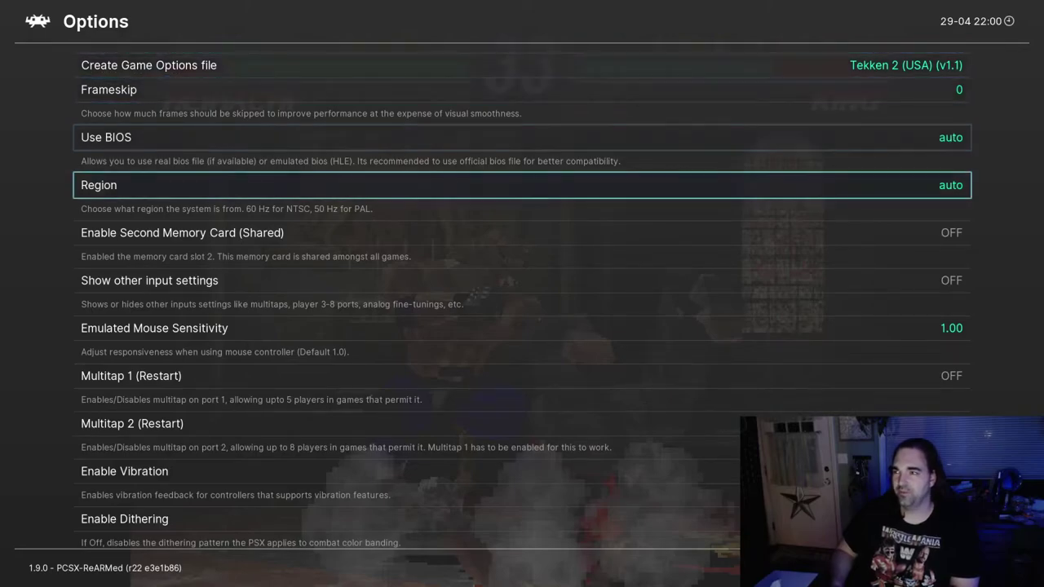
key("Down")
key("Down")
key("Down")
key("Down")
key("Down")
key("Down")
key("Down")
key("Down")
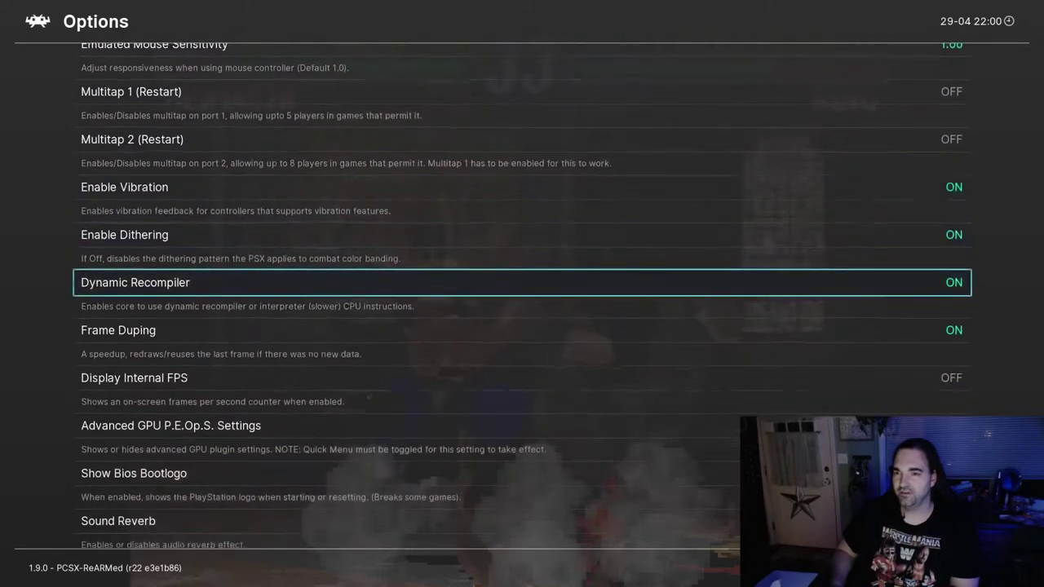
key("Up")
key("Up")
key("Up")
key("Up")
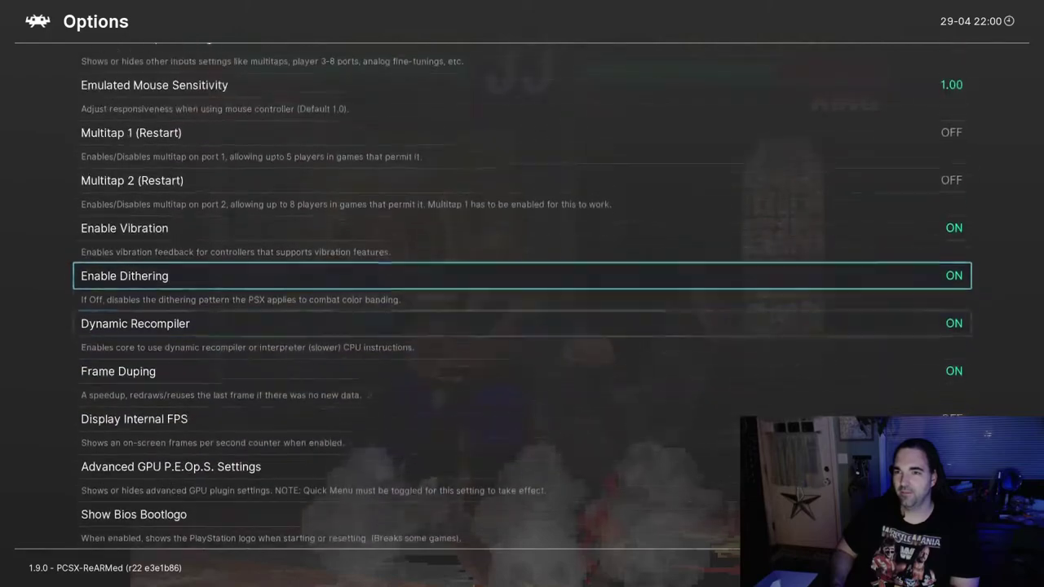
key("Down")
key("Down")
key("Down")
key("Down")
key("Down")
key("Down")
key("Down")
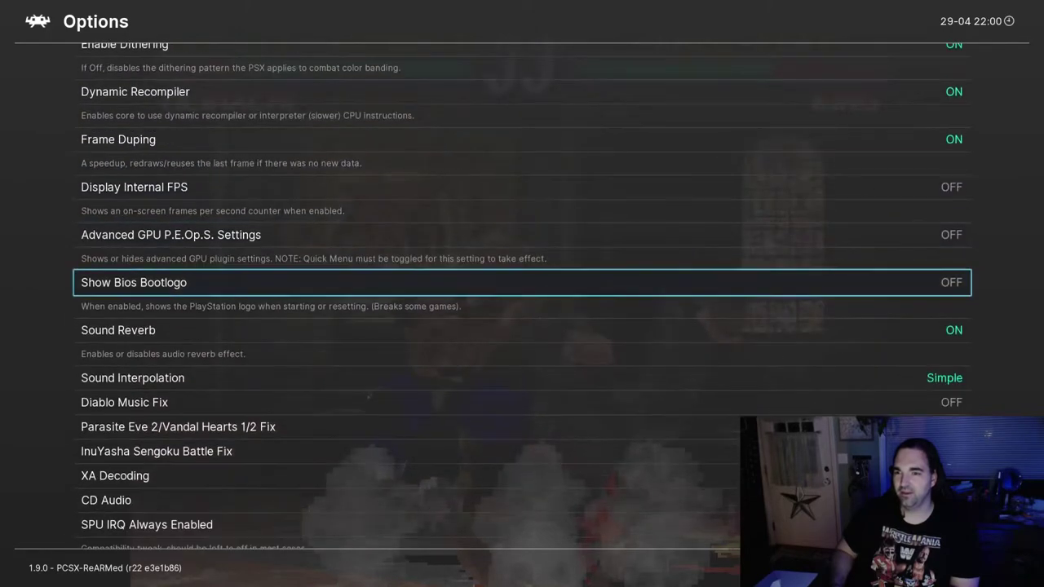
key("Down")
key("Down")
key("Down")
key("Down")
key("Down")
key("Down")
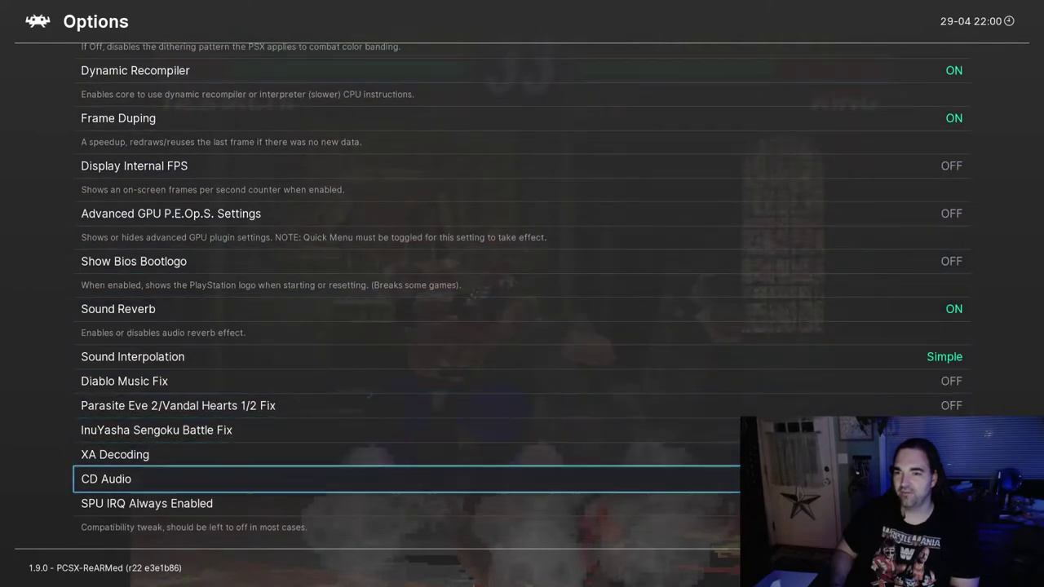
Step: Turn on Advanced GPU P.E.Op.S. Settings and leave the core options so the setting can take effect
key("Up")
key("Up")
key("Up")
key("Up")
key("Up")
key("Up")
key("Up")
key("Up")
key("Up")
key("Up")
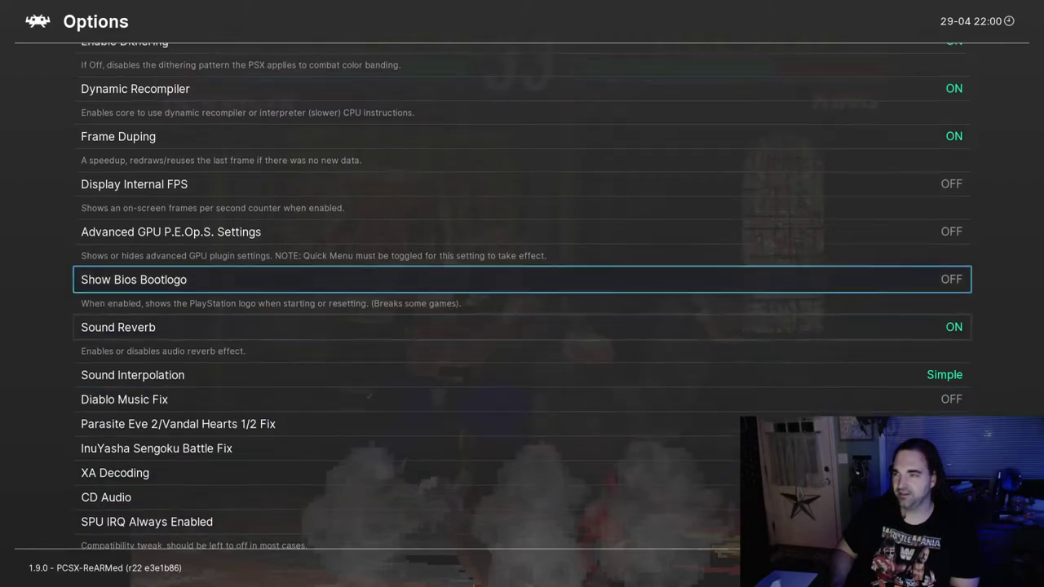
key("Down")
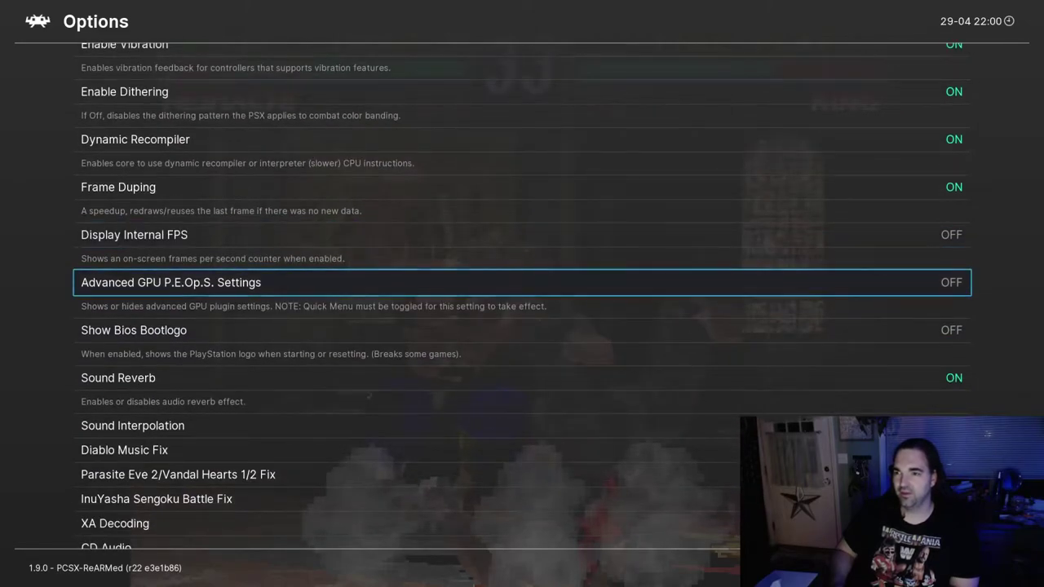
key("Down")
key("Up")
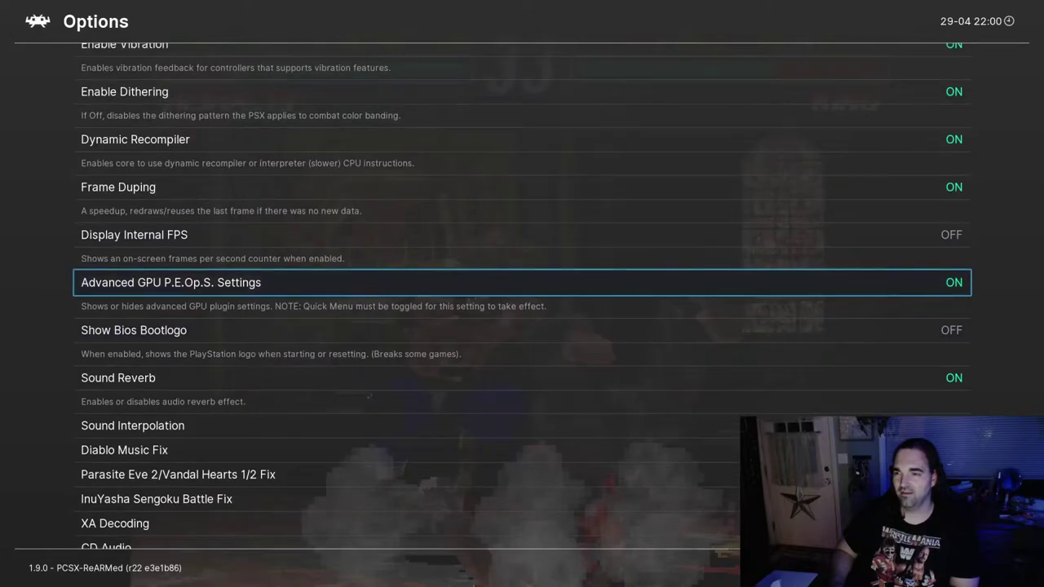
key("BackSpace")
key("BackSpace")
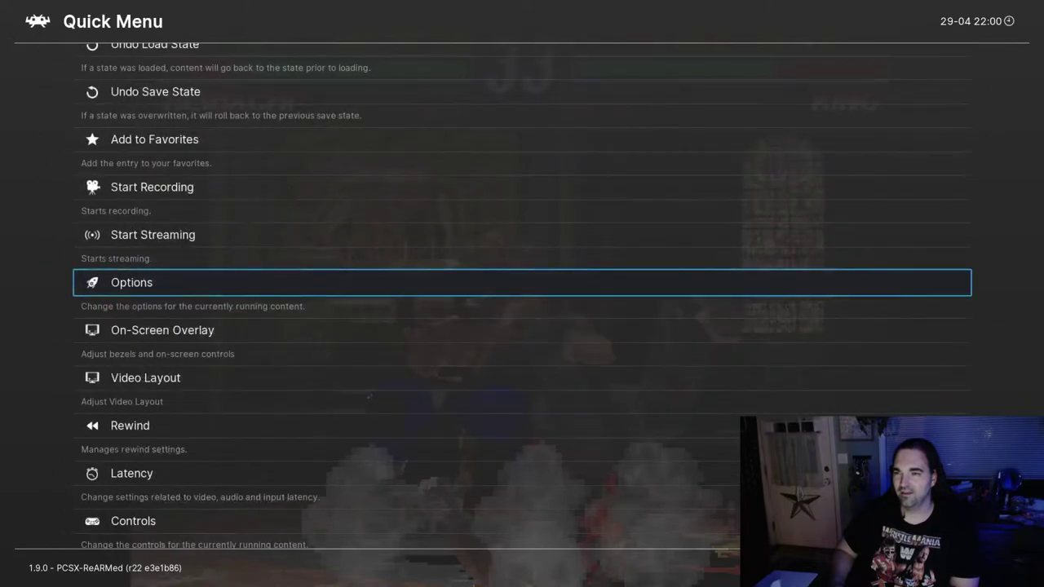
Step: Reopen the core options and check the list around Advanced GPU P.E.Op.S. Settings for additional GPU entries
key("Return")
key("Down")
key("Down")
key("Down")
key("Down")
key("Down")
key("Down")
key("Down")
key("Down")
key("Down")
key("Down")
key("Down")
key("Down")
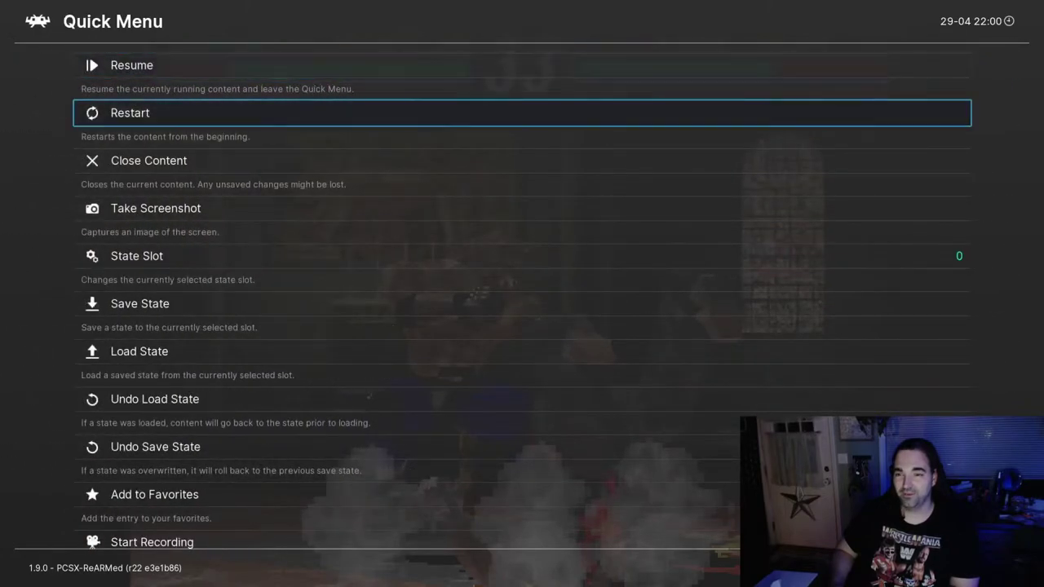
key("Return")
key("Down")
key("Down")
key("Down")
key("Down")
key("Down")
key("Down")
key("Down")
key("Down")
key("Down")
key("Down")
key("Down")
key("Down")
key("Down")
key("Down")
key("Down")
key("Down")
key("Down")
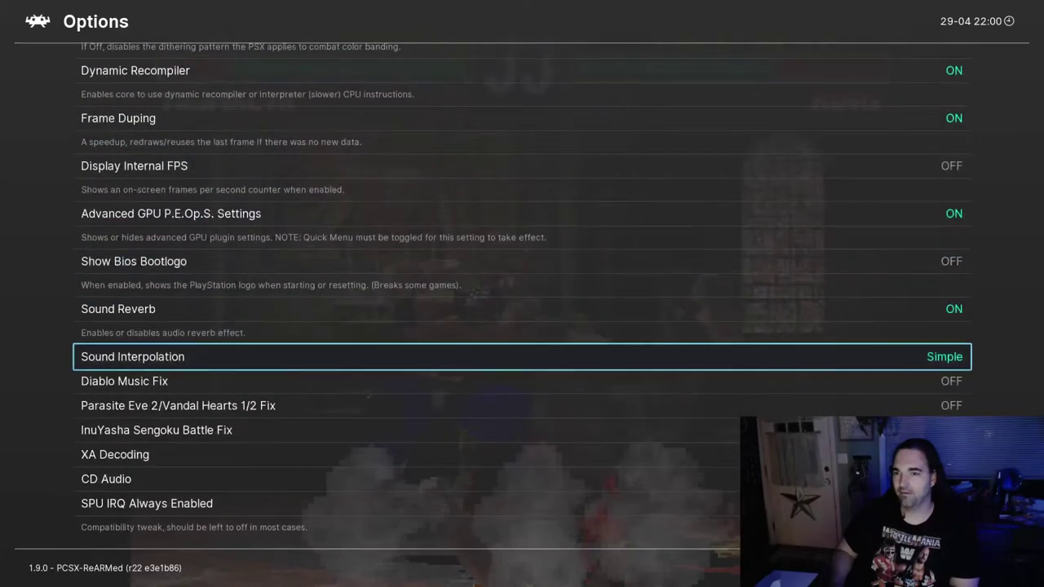
key("Up")
key("Up")
key("Up")
key("Up")
key("Down")
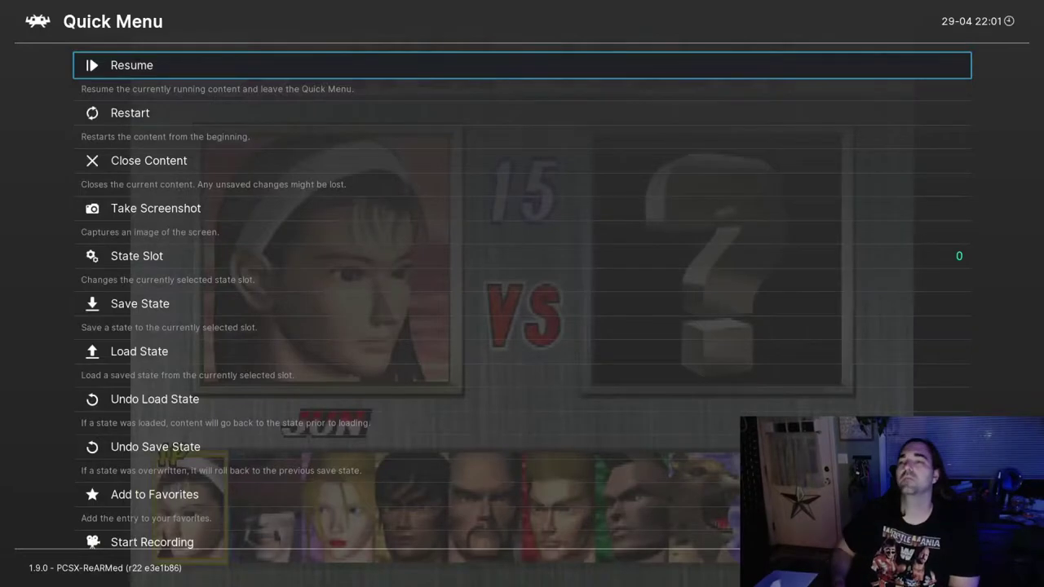
Step: Open the core options from the Tekken 2 character selection and find the advanced (GPU) entries
key("Down")
key("Down")
key("Down")
key("Down")
key("Down")
key("Down")
key("Down")
key("Down")
key("Down")
key("Down")
key("Down")
key("Down")
key("Return")
key("Down")
key("Down")
key("Down")
key("Down")
key("Down")
key("Down")
key("Down")
key("Down")
key("Down")
key("Down")
key("Down")
key("Down")
key("Down")
key("Down")
key("Down")
key("Down")
key("Down")
key("Down")
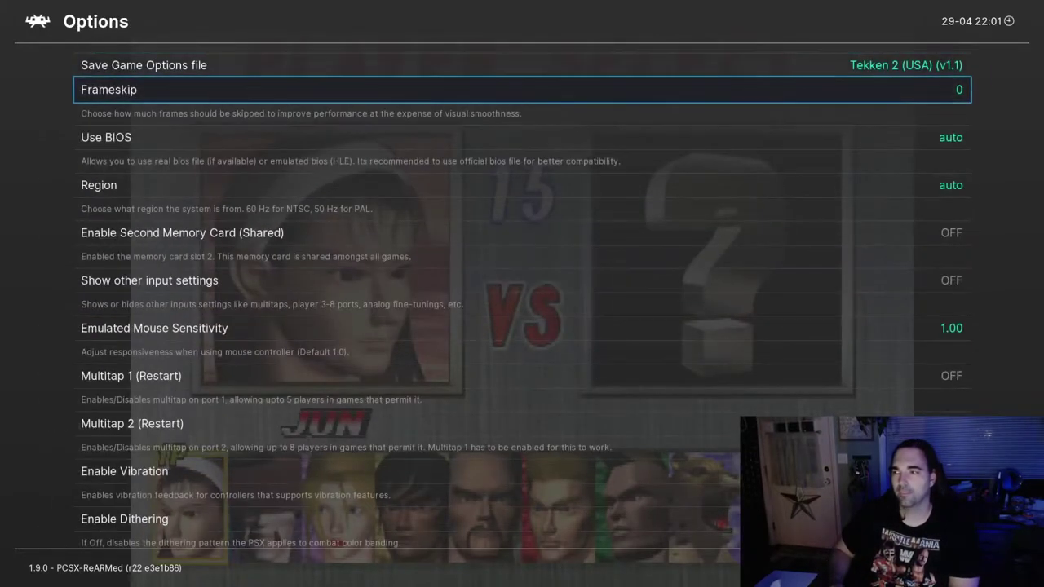
key("Down")
key("Down")
key("Down")
key("Down")
key("Down")
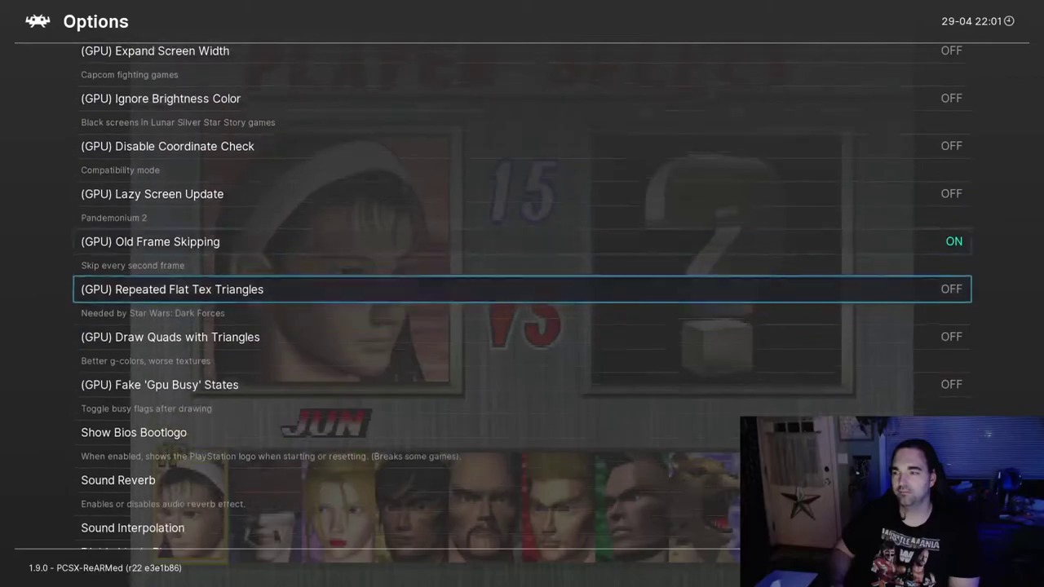
Step: Examine the individual (GPU) options, including Odd/Even Bit Hack, Old Frame Skipping and Draw Quads with Triangles, and the sound options below them
key("Up")
key("Up")
key("Up")
key("Up")
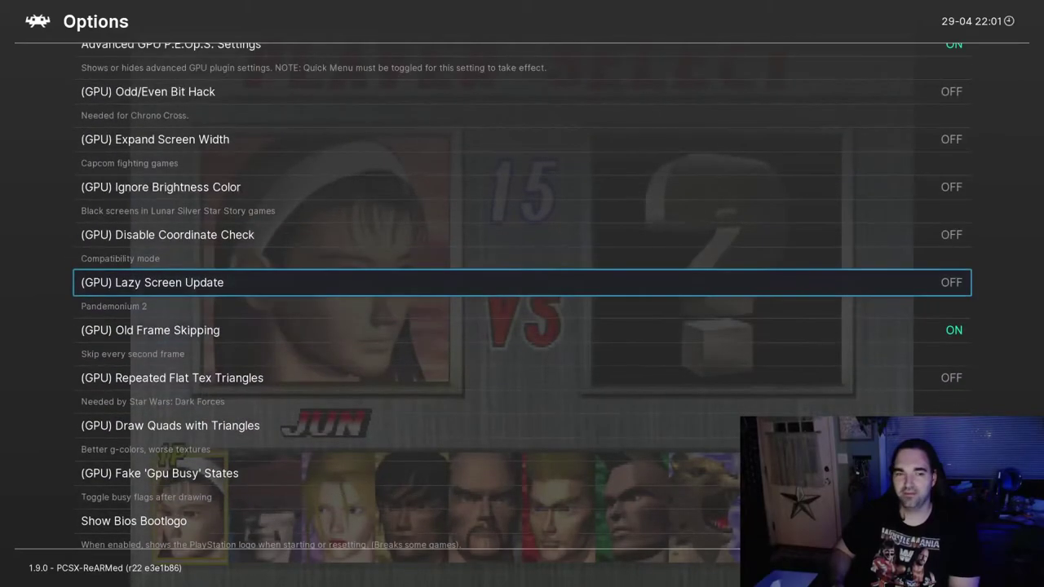
key("Up")
key("Up")
key("Up")
key("Up")
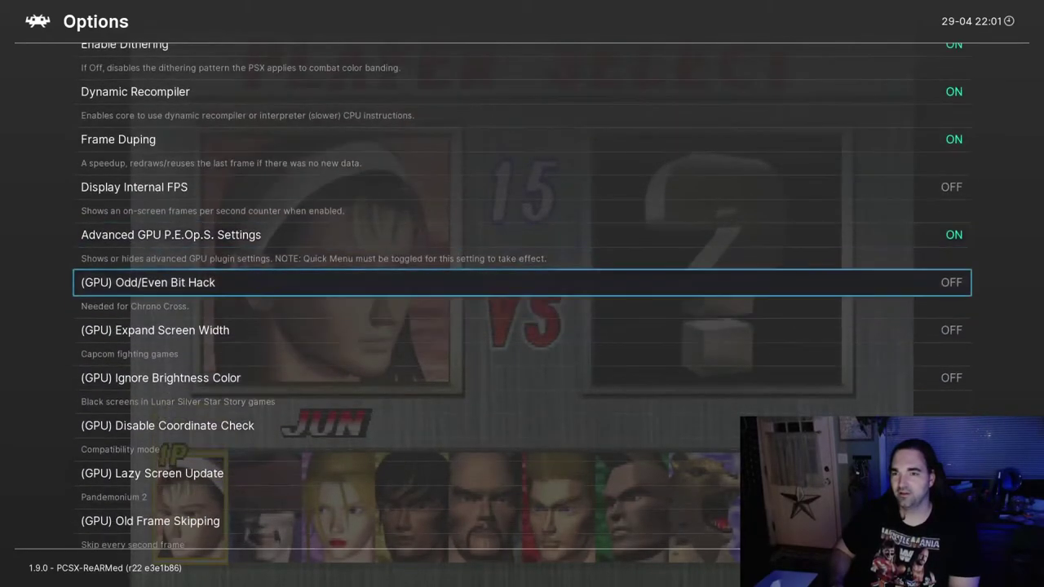
key("Down")
key("Up")
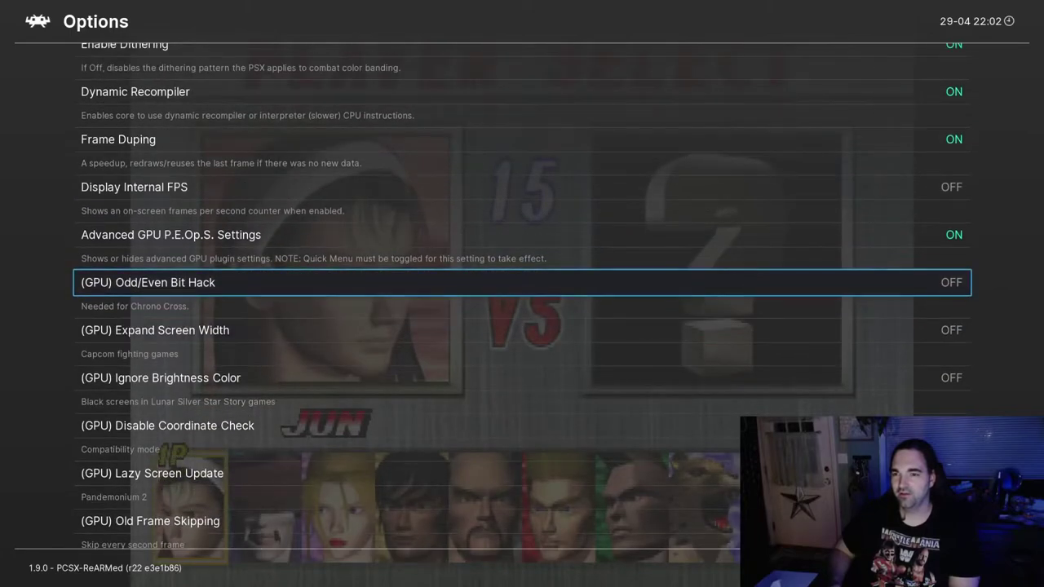
key("Down")
key("Down")
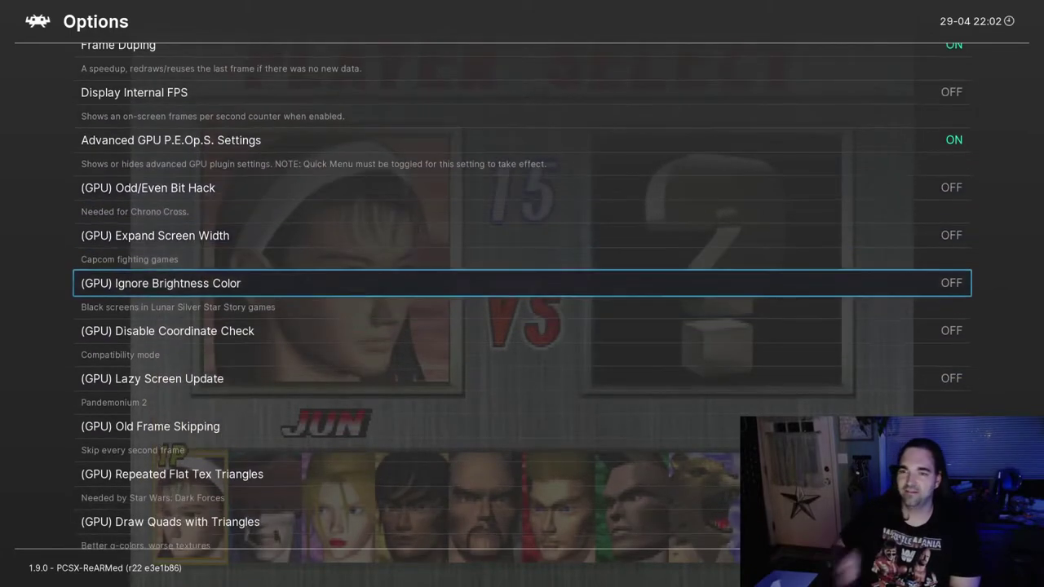
key("Down")
key("Down")
key("Down")
key("Down")
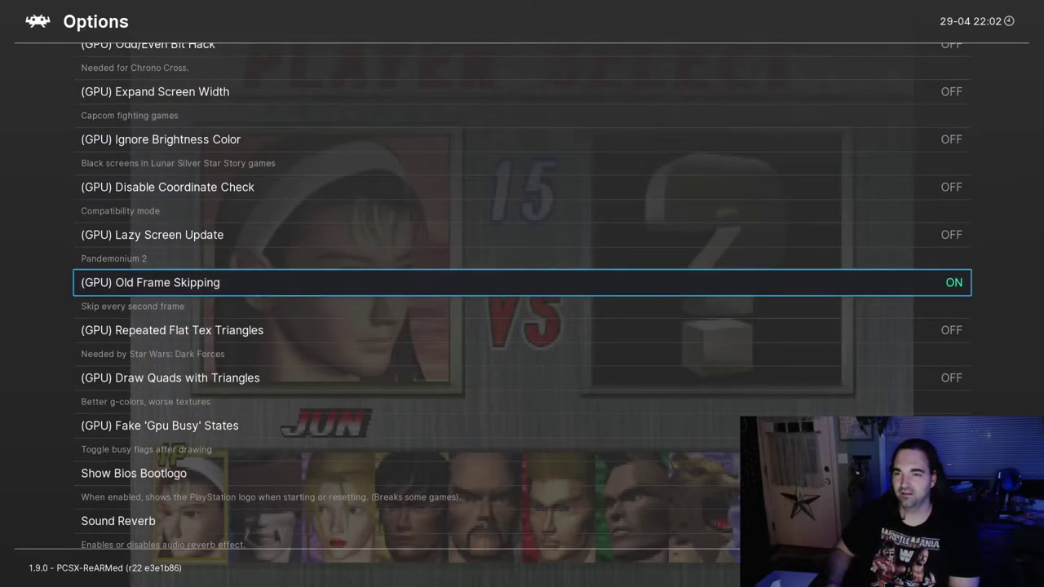
key("Down")
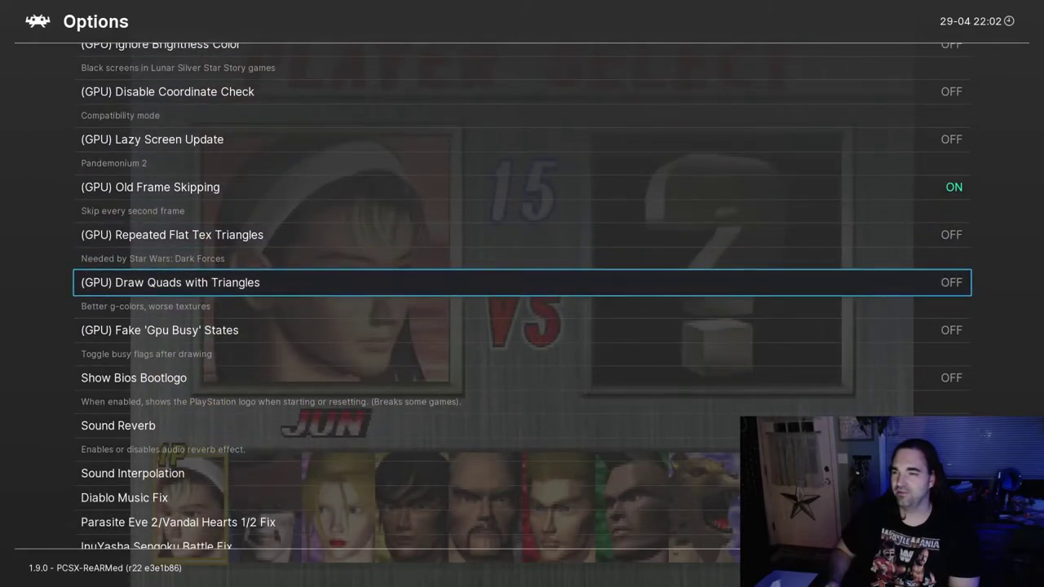
key("Down")
key("Down")
key("Down")
key("Down")
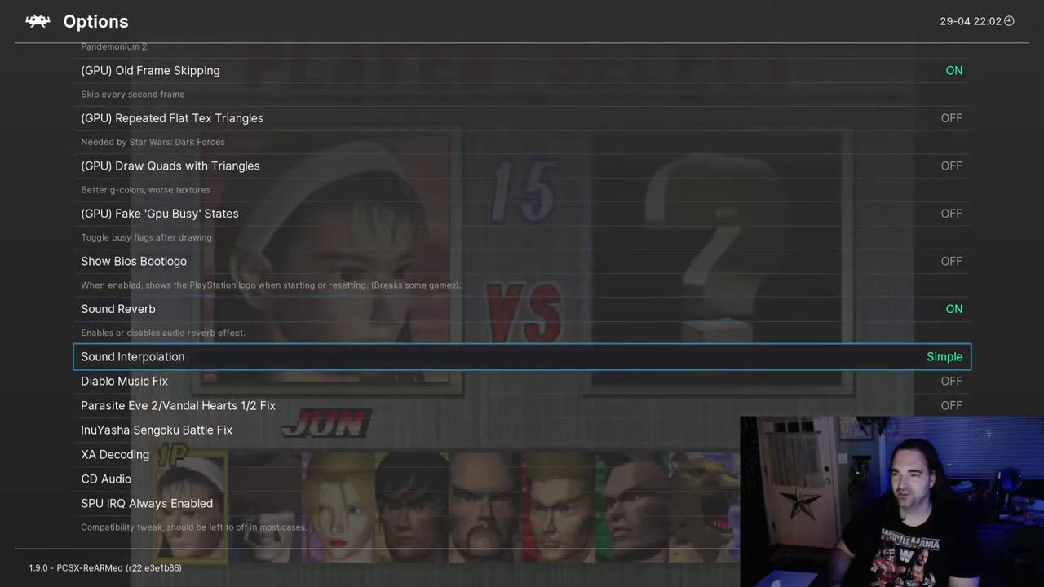
Step: Return to Tekken 2 and start fighting King in stage 1 as Jun
key("BackSpace")
key("F1")
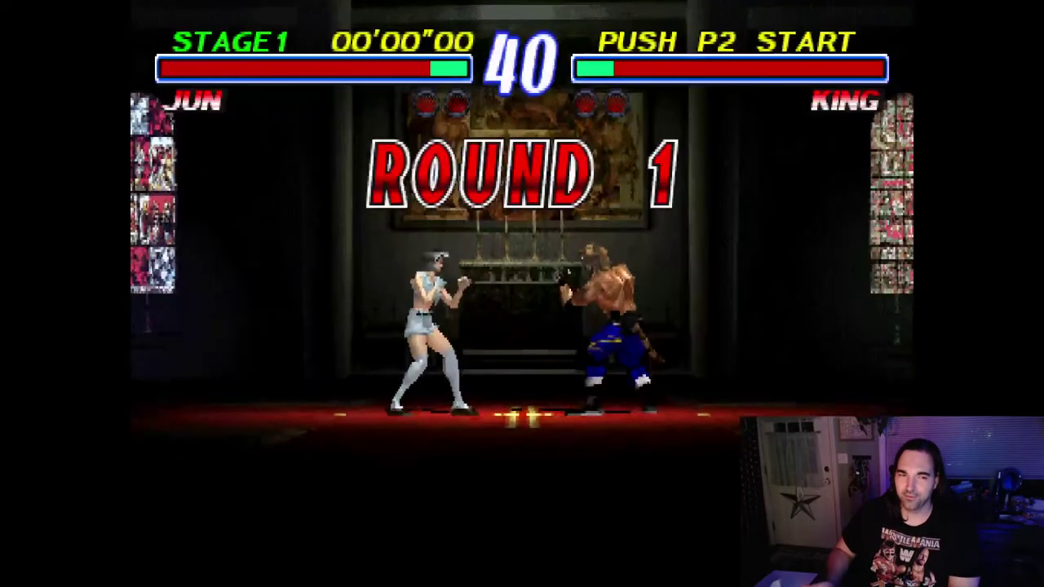
key("s")
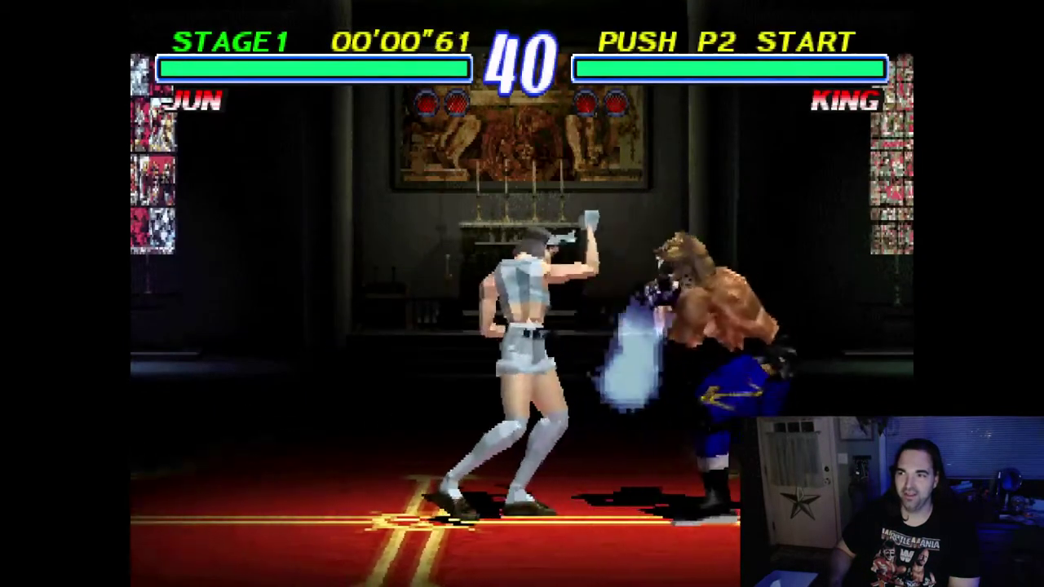
Step: Play on against King in stage 1 as Jun with repeated attacks to judge the game in PCSX ReARMed
key("a")
key("s")
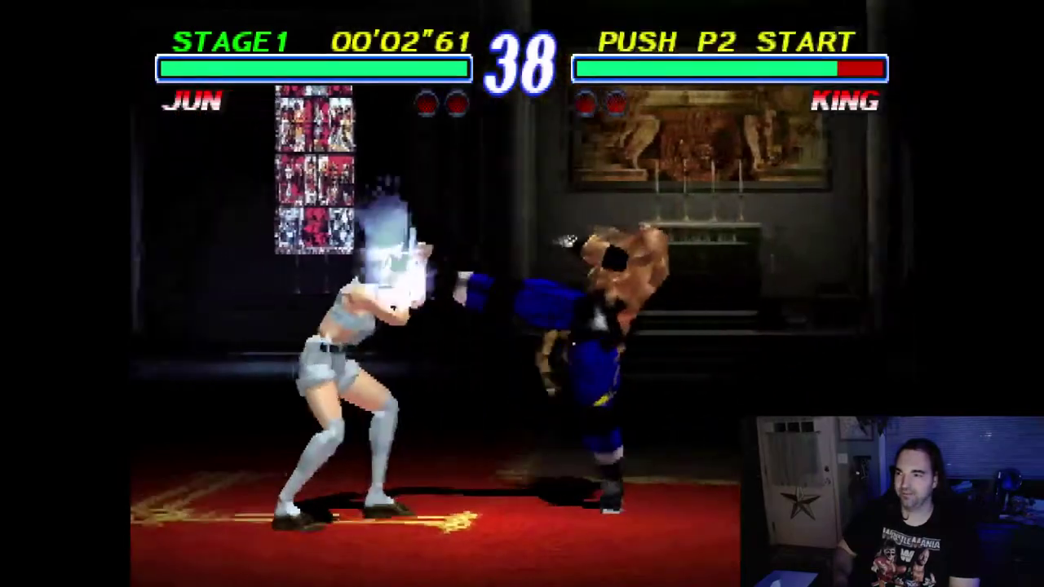
key("a")
key("s")
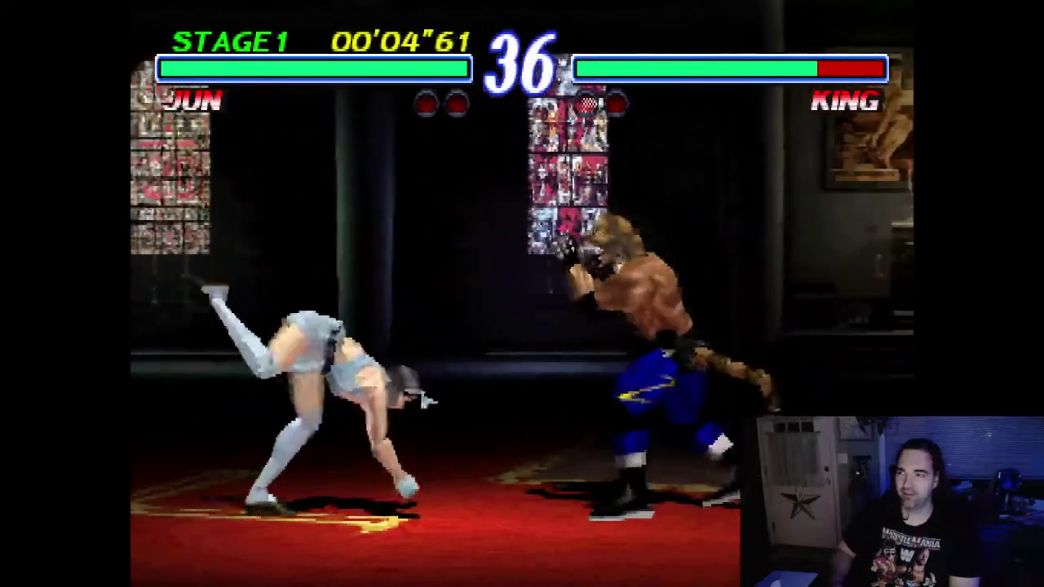
key("a")
key("a")
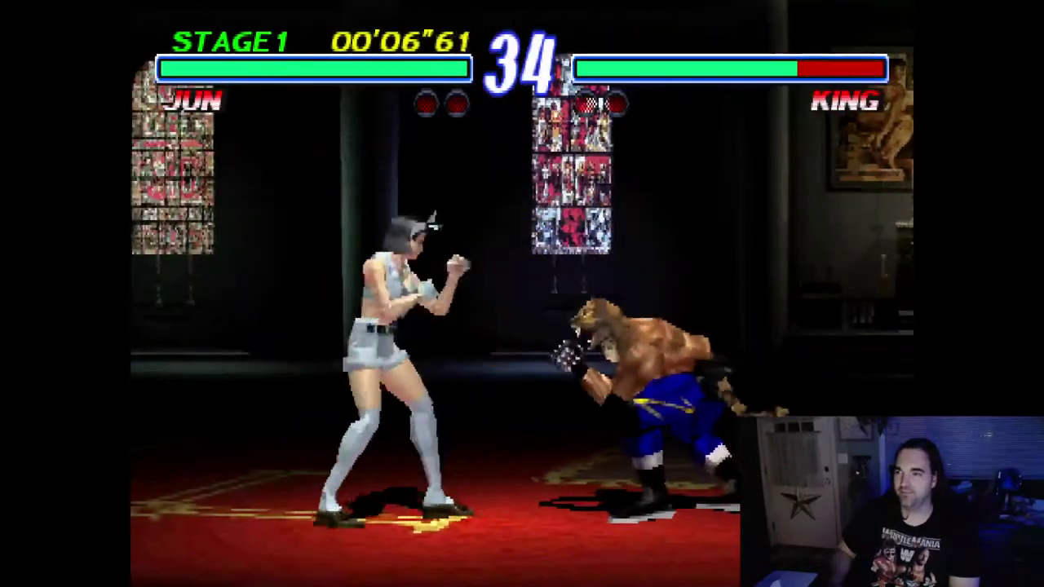
key("s")
key("a")
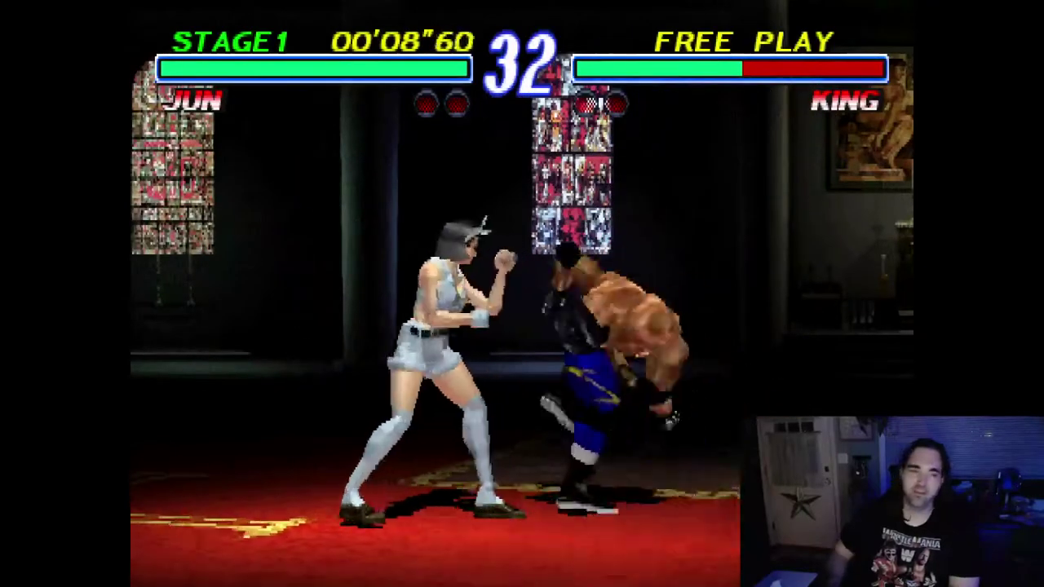
key("s")
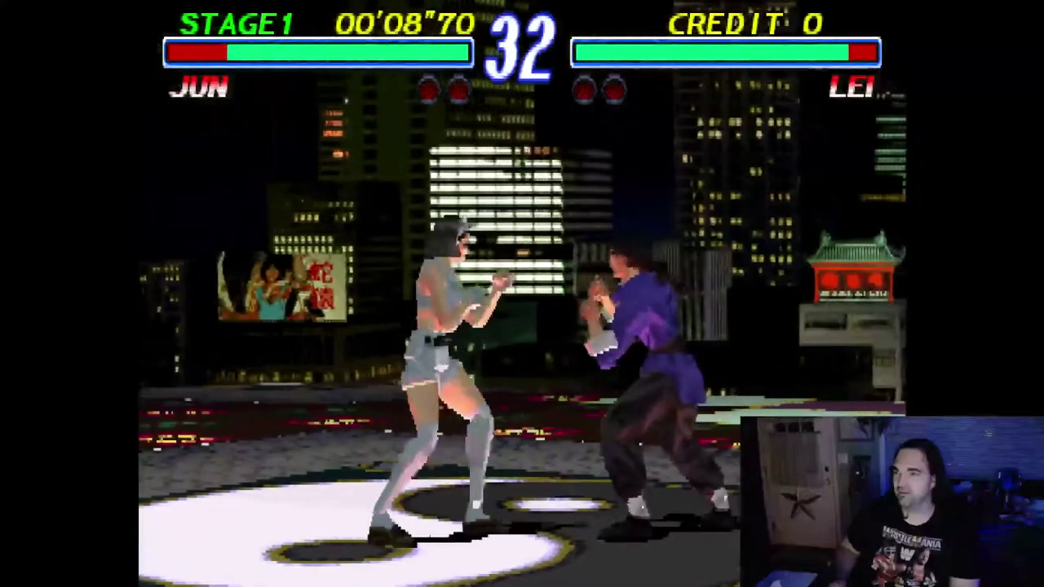
Step: Pause the Tekken 2 match against Lei running in SwanStation and open the core options
key("F1")
key("Down")
key("Down")
key("Down")
key("Down")
key("Down")
key("Down")
key("Down")
key("Down")
key("Down")
key("Down")
key("Down")
key("Down")
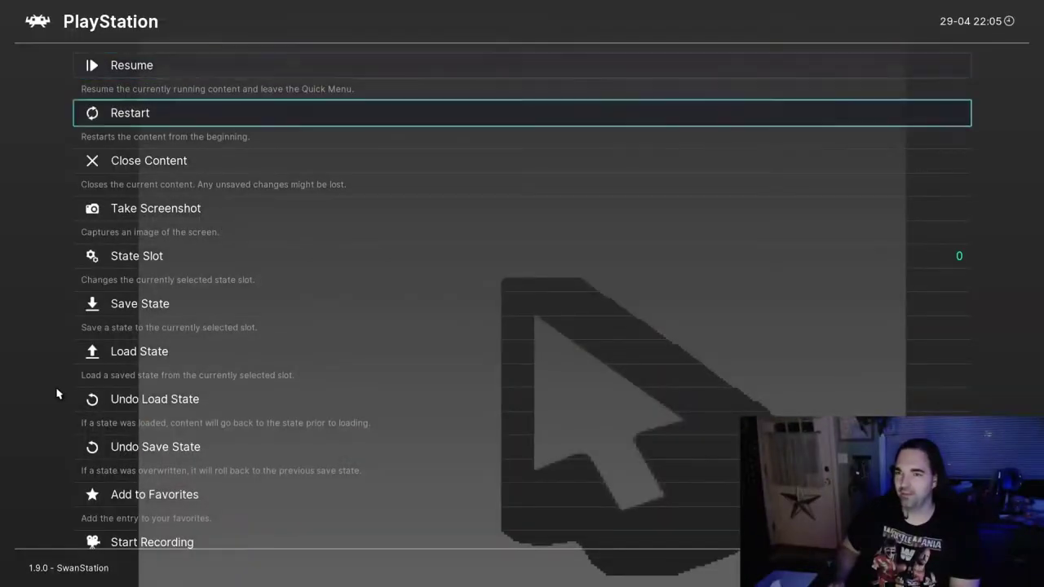
key("Return")
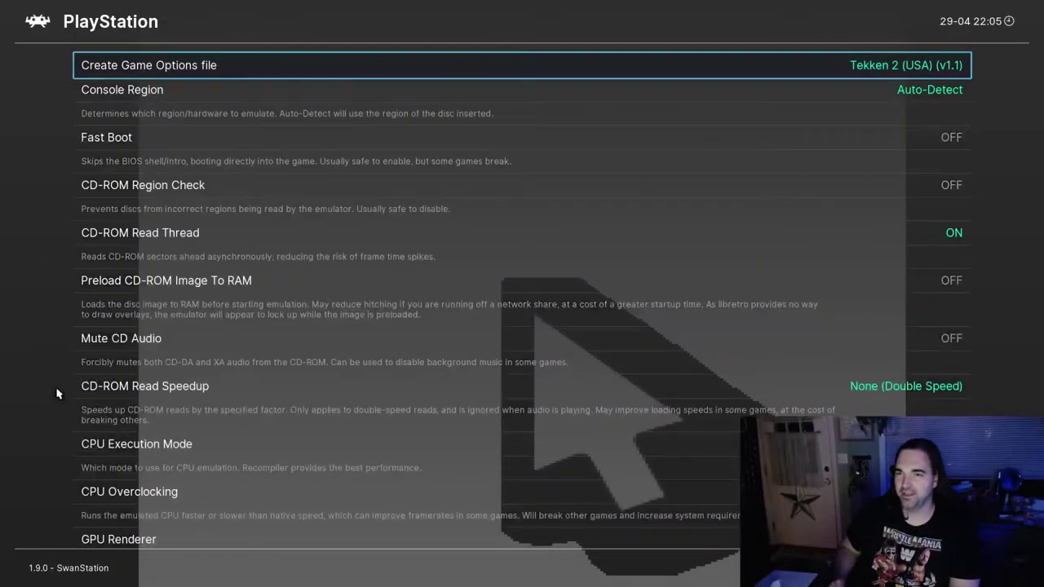
Step: Examine the first SwanStation core options, including Console Region, Fast Boot and CD-ROM Region Check
key("Down")
key("Down")
key("Up")
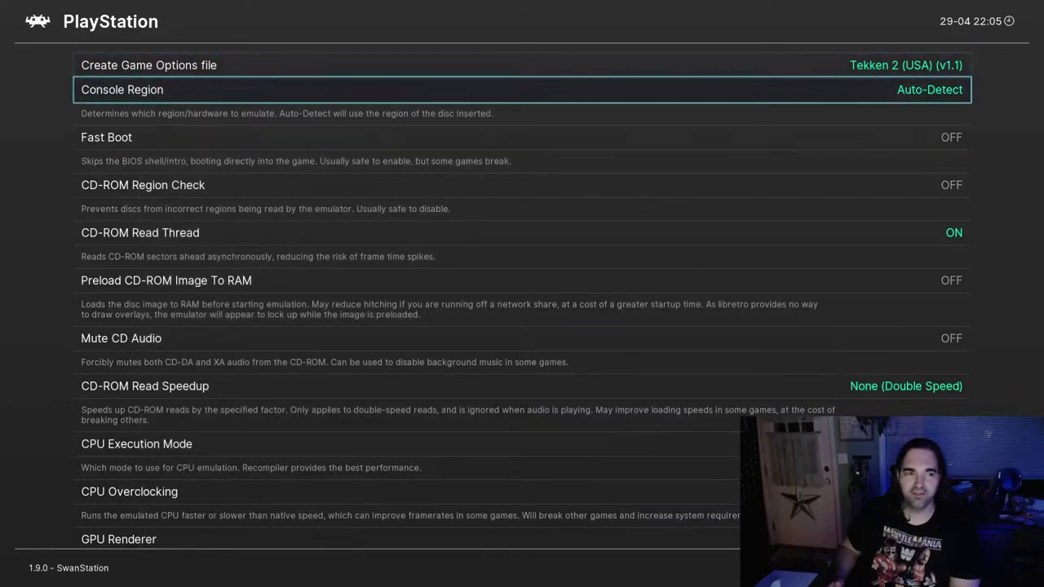
key("Return")
key("BackSpace")
key("Down")
key("Down")
key("Down")
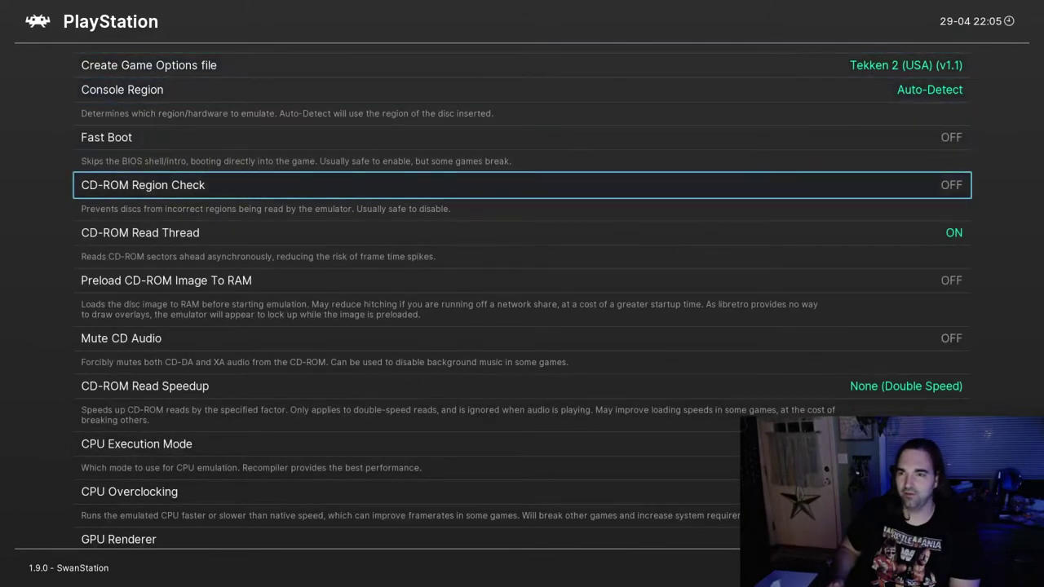
key("Up")
key("Up")
key("Up")
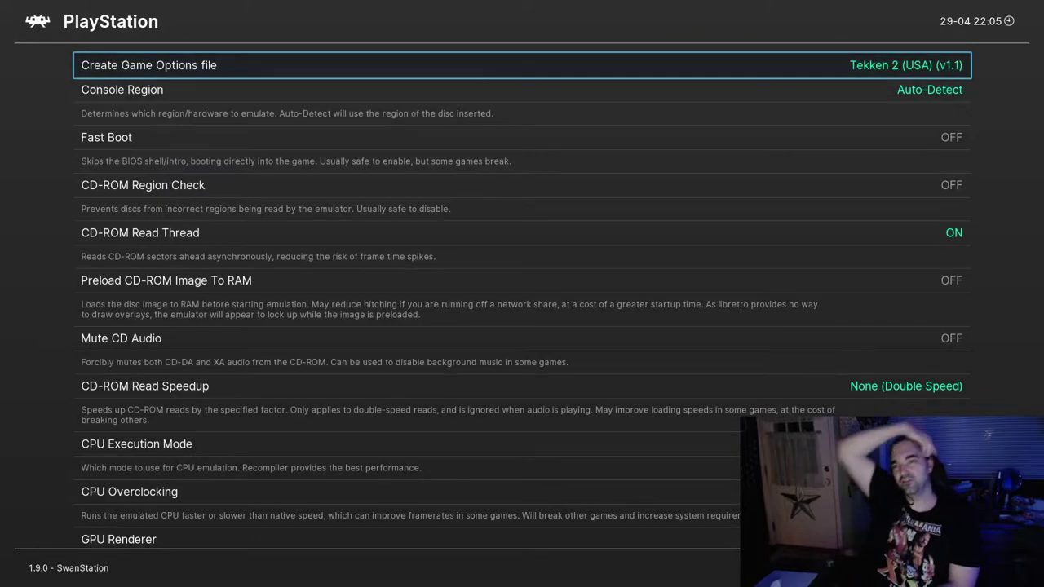
Step: Examine the CD-ROM and CPU options, from CD-ROM Read Thread and Preload CD-ROM Image To RAM to CPU Overclocking
key("Down")
key("Down")
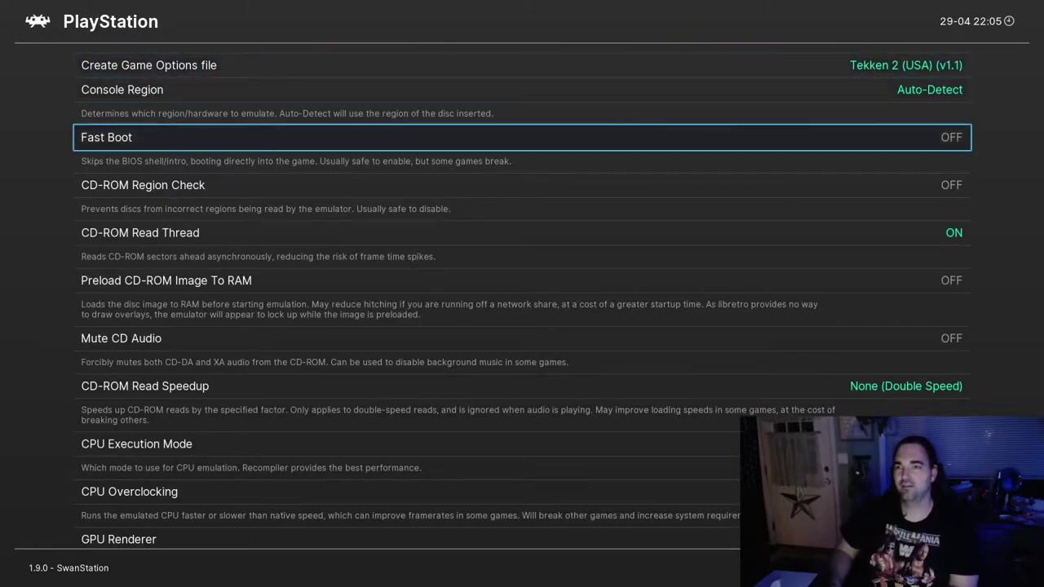
key("Down")
key("Down")
key("Down")
key("Down")
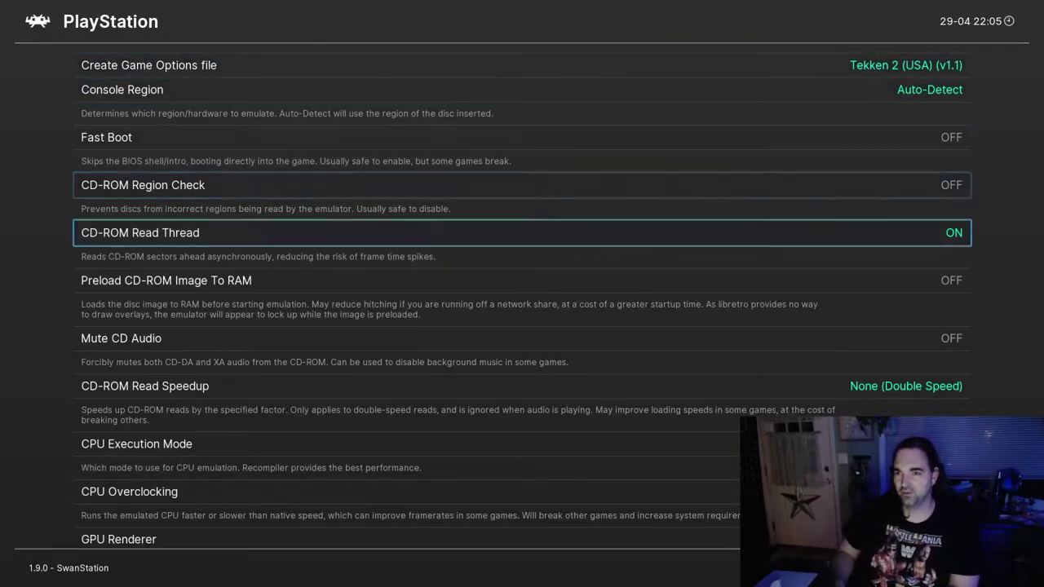
key("Up")
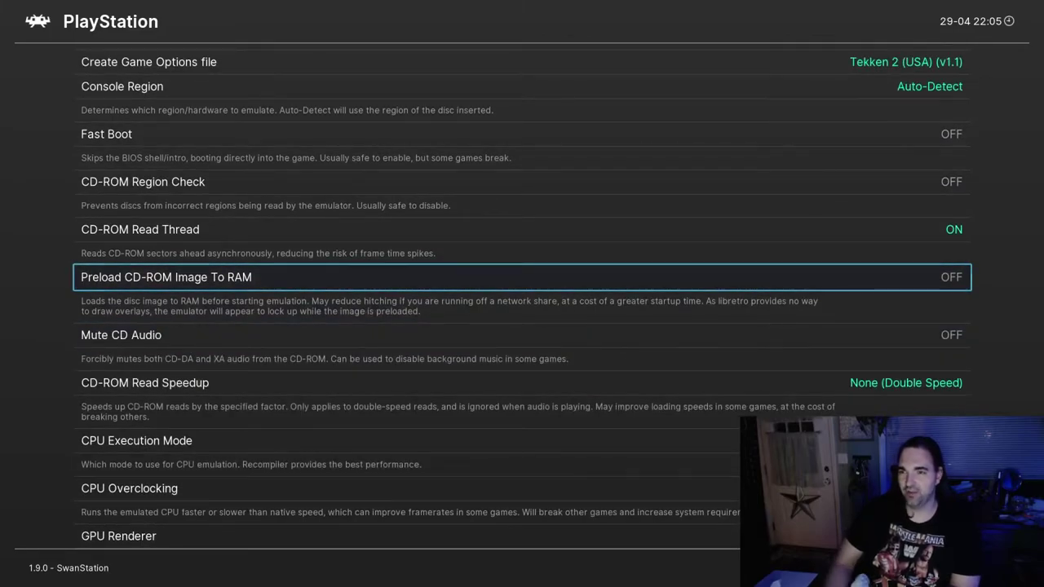
key("Down")
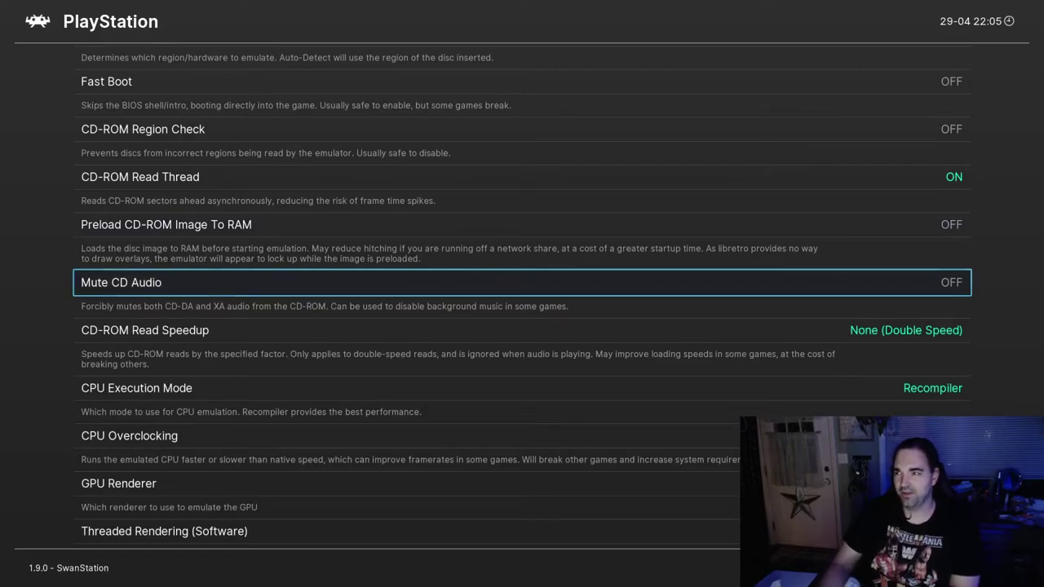
key("Down")
key("Down")
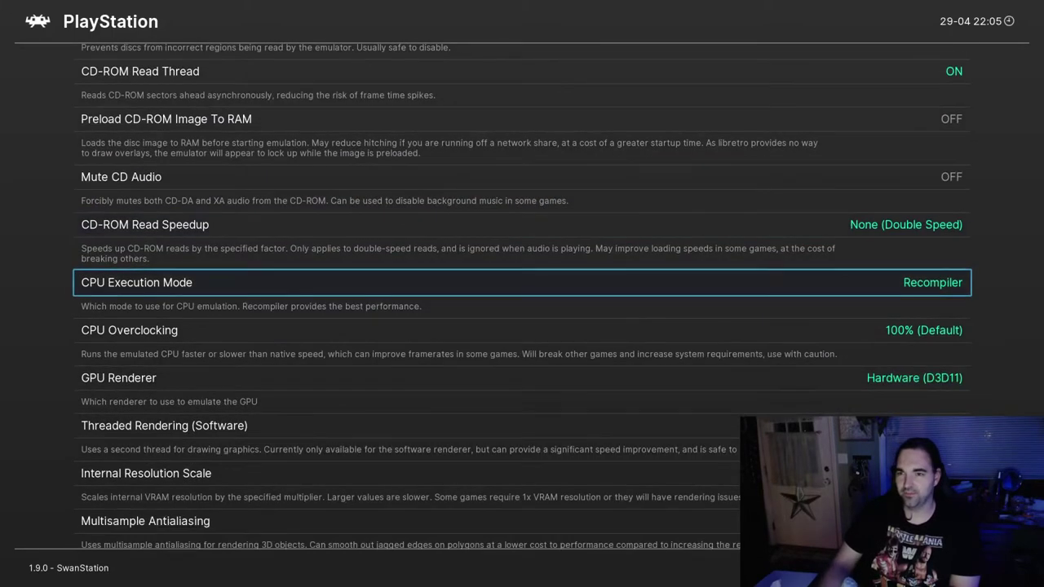
key("Down")
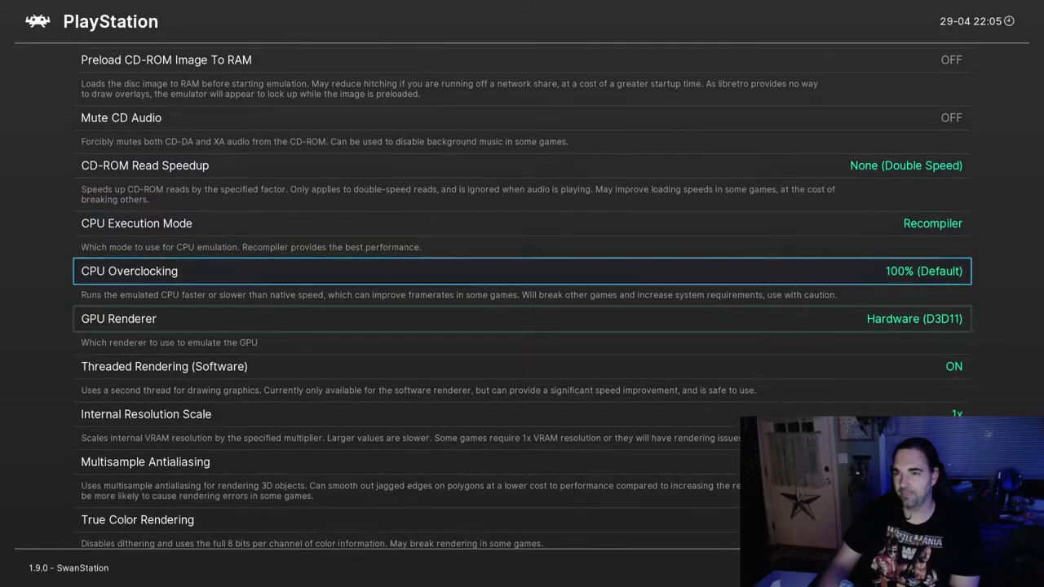
Step: Review the available GPU Renderer choices and leave the list without picking another renderer
key("Down")
key("Down")
key("Up")
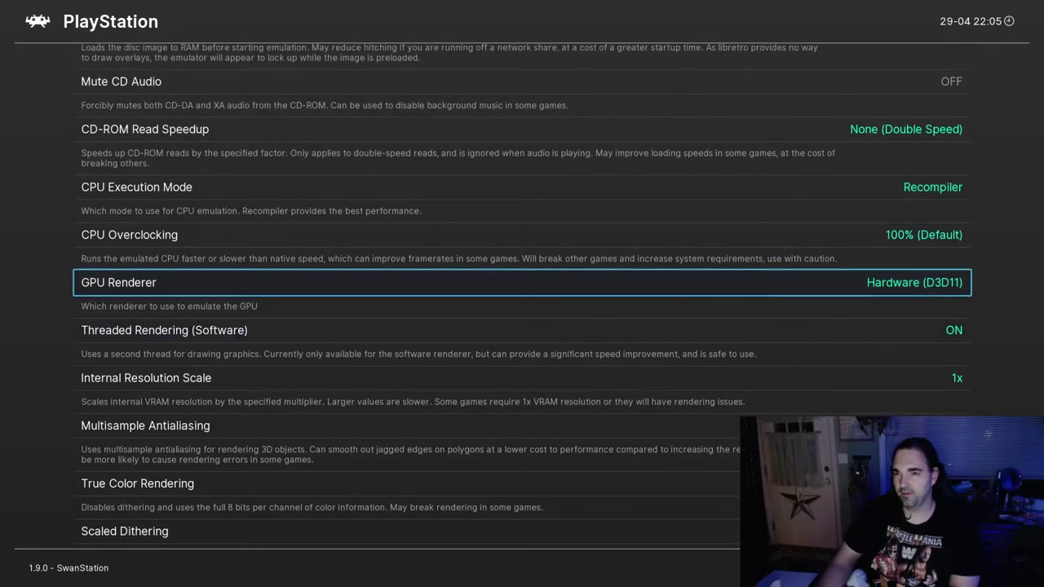
key("Return")
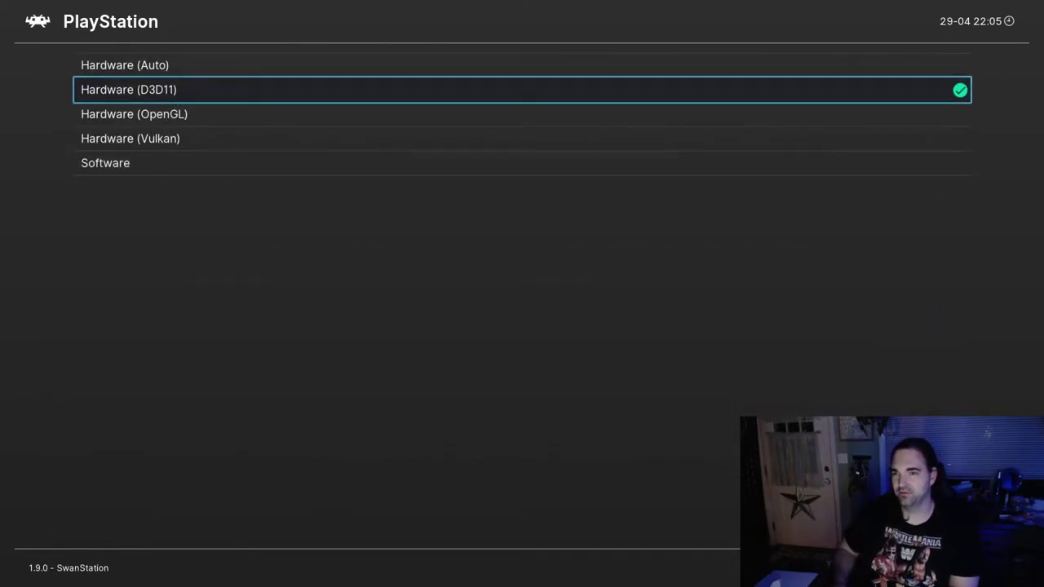
key("BackSpace")
key("Return")
key("Down")
key("Down")
key("BackSpace")
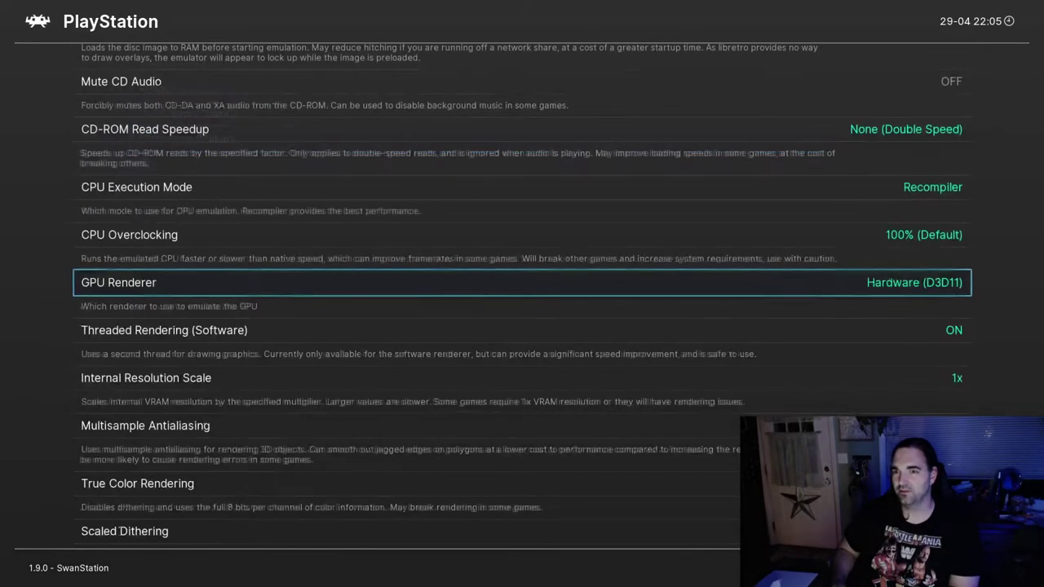
Step: Set Internal Resolution Scale to 16x and Multisample Antialiasing to 32x SSAA
key("Down")
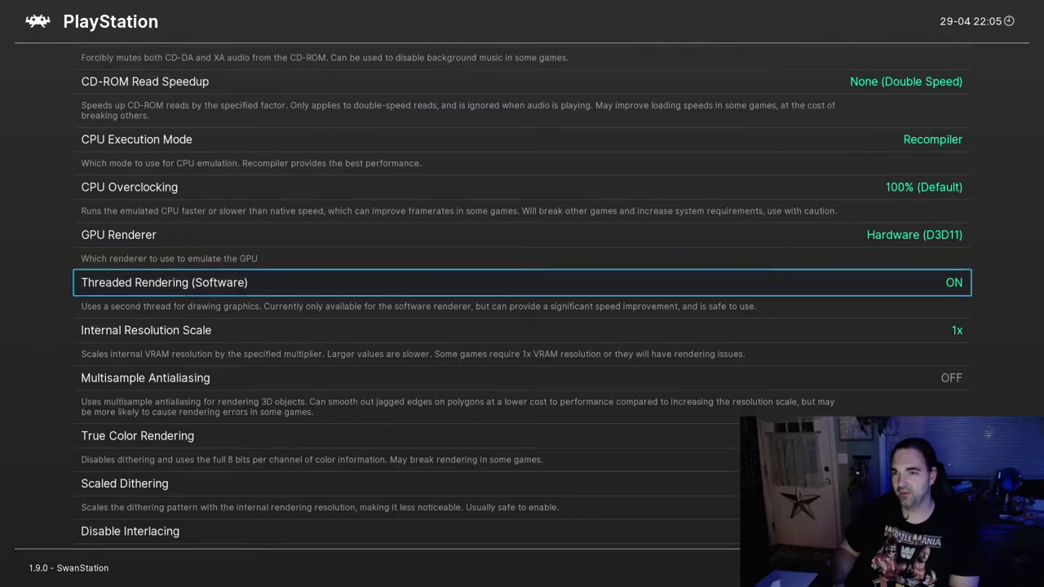
key("Down")
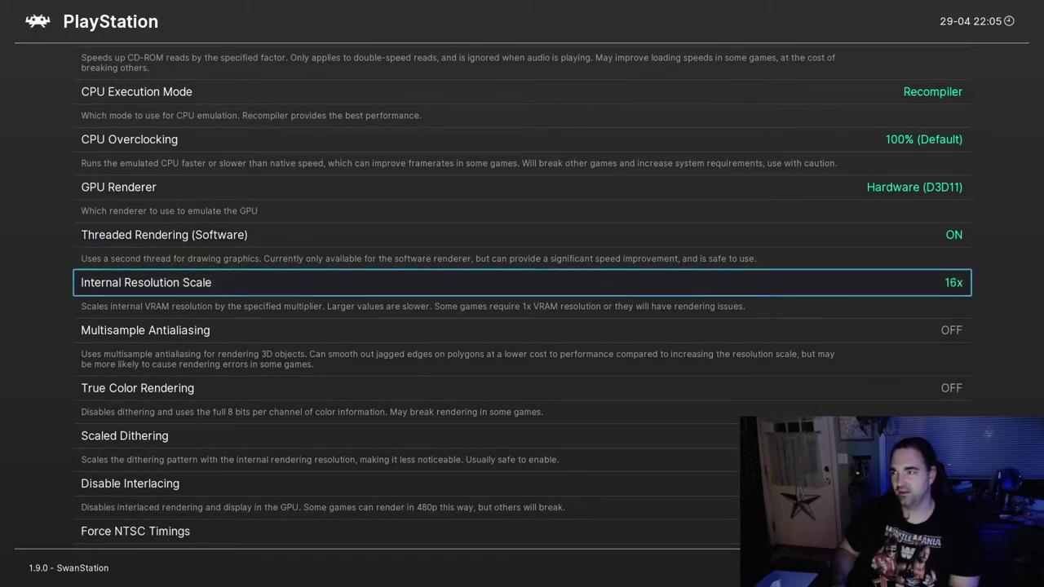
key("Left")
key("Down")
key("Right")
key("Up")
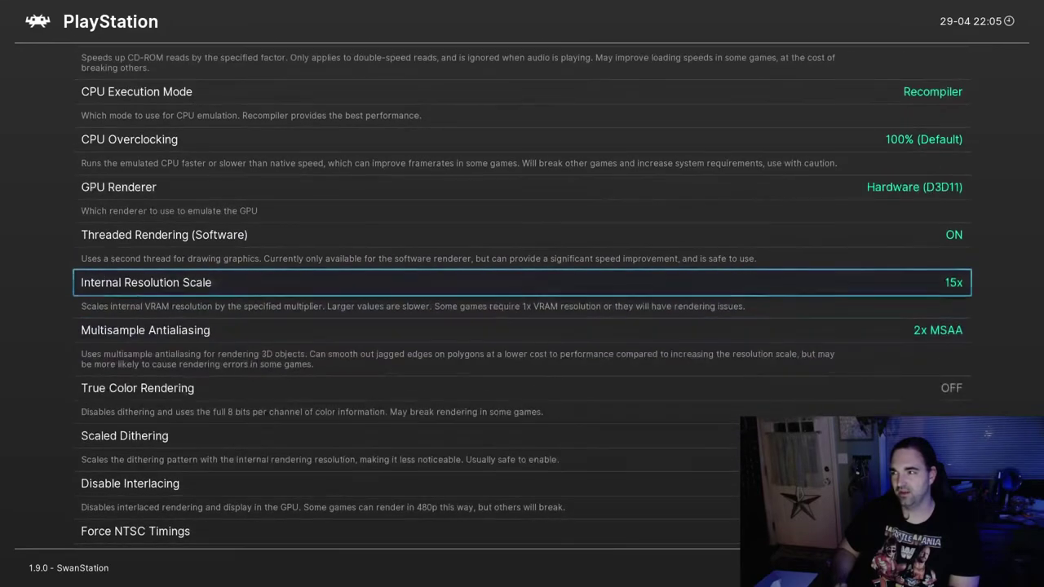
key("Down")
key("Down")
key("Up")
key("Left")
key("Left")
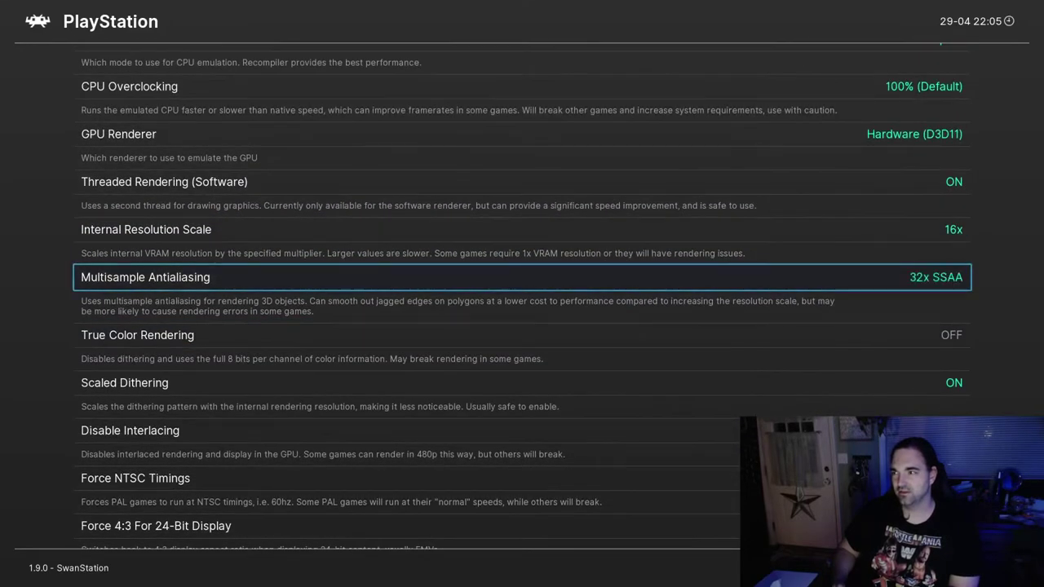
Step: Turn on True Color Rendering and Force 4:3 For 24-Bit Display
key("Down")
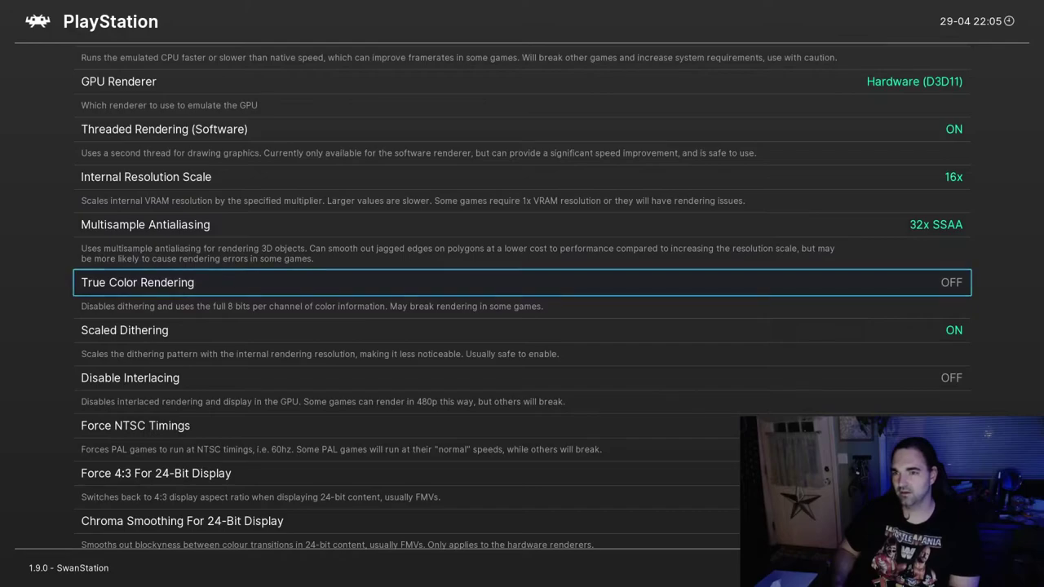
key("Right")
key("Down")
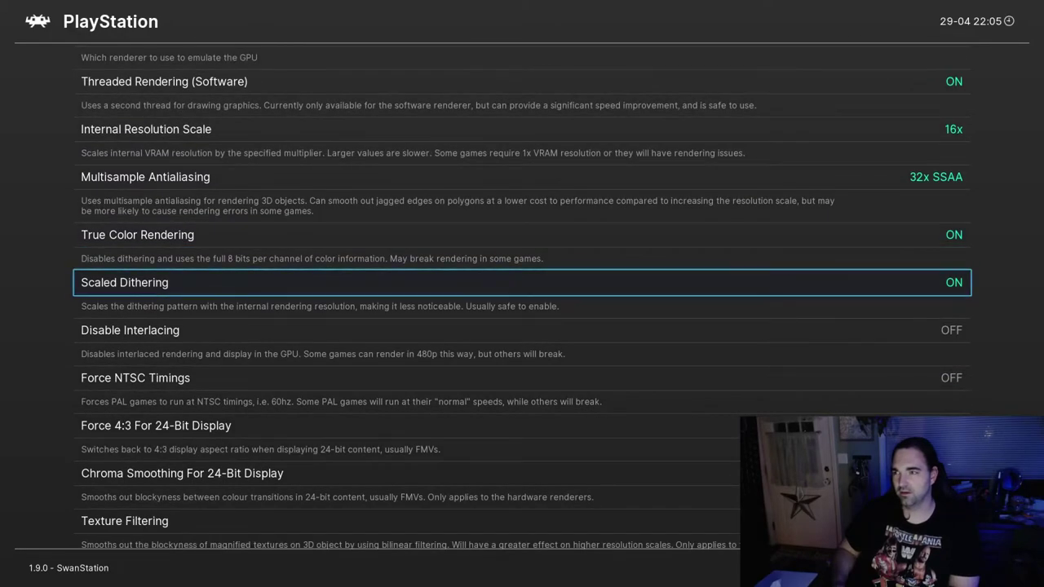
key("Down")
key("Down")
key("Down")
key("Up")
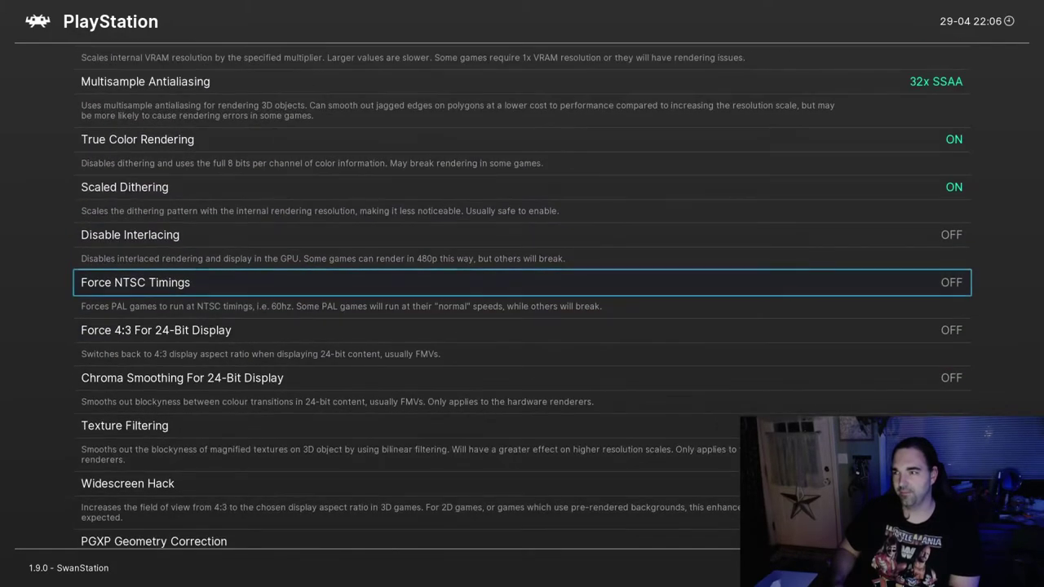
key("Down")
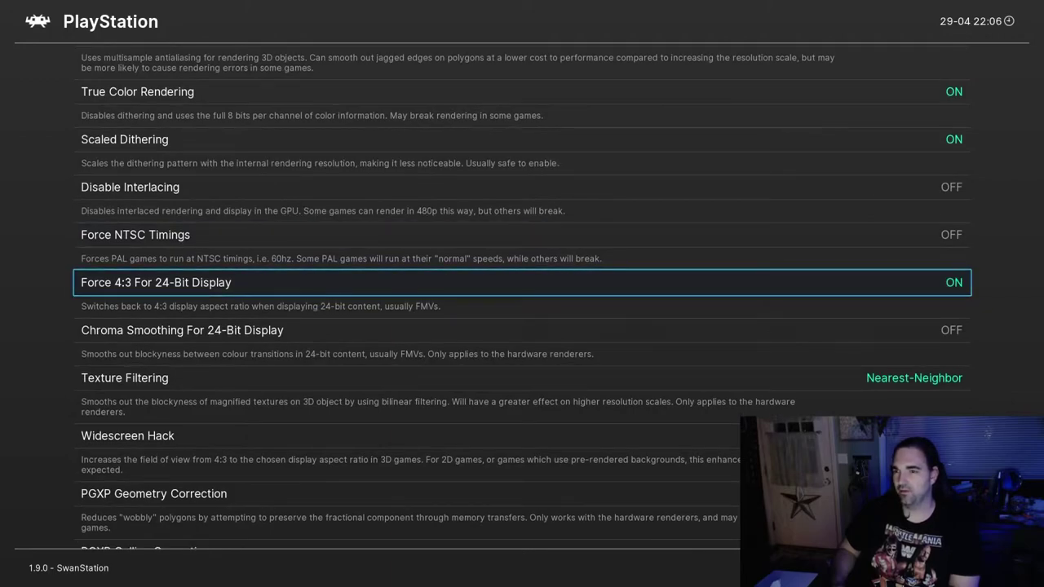
Step: Set Texture Filtering to Bilinear (No Edge Blending) and turn on Widescreen Hack
key("Down")
key("Down")
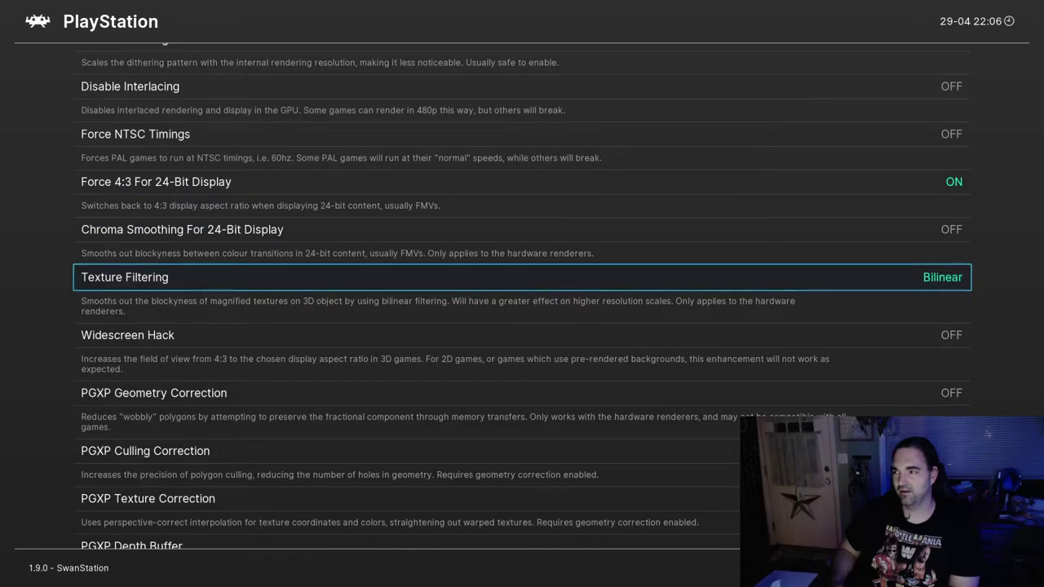
key("Right")
key("Down")
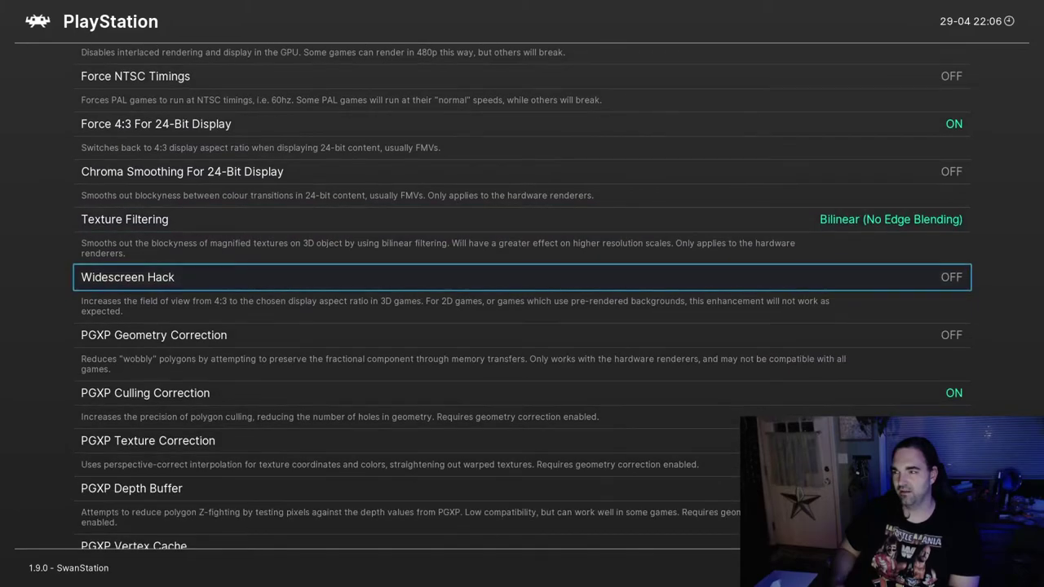
key("Down")
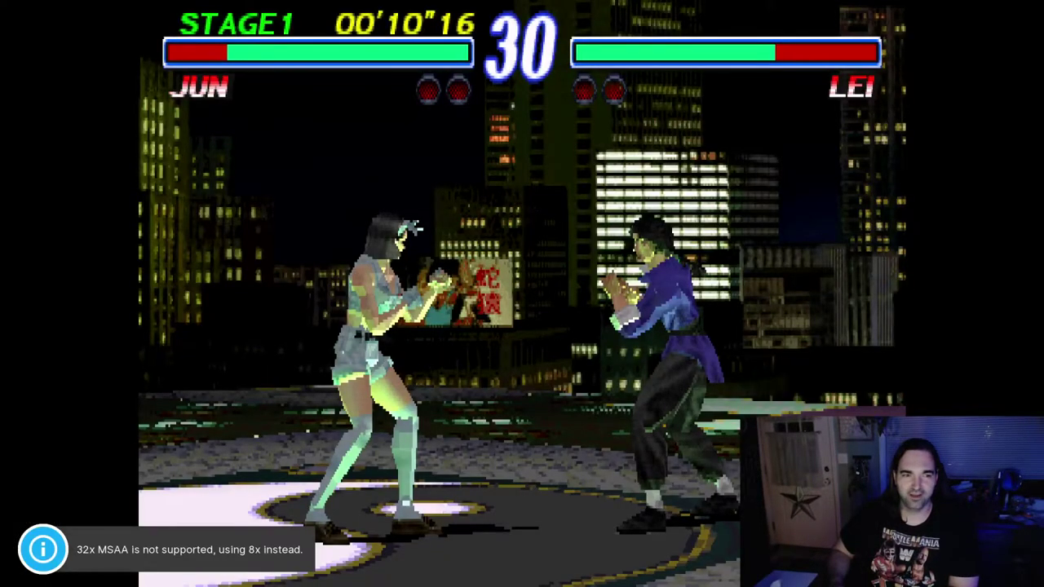
Step: Reopen the core options from the match, set Texture Filtering to xBR (No Edge Blending) and return to the game
key("F1")
key("Return")
key("Down")
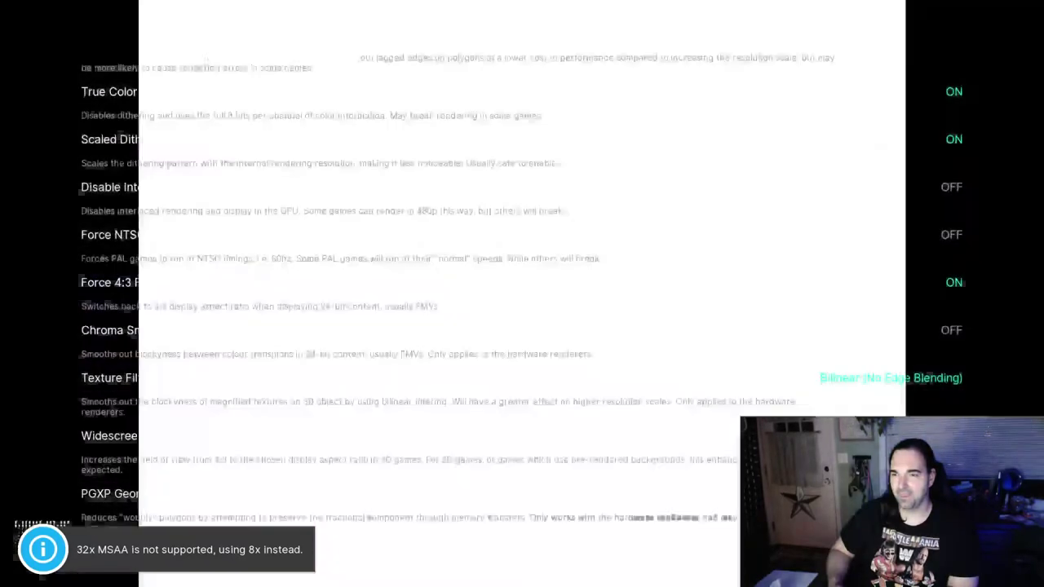
key("Down")
key("Down")
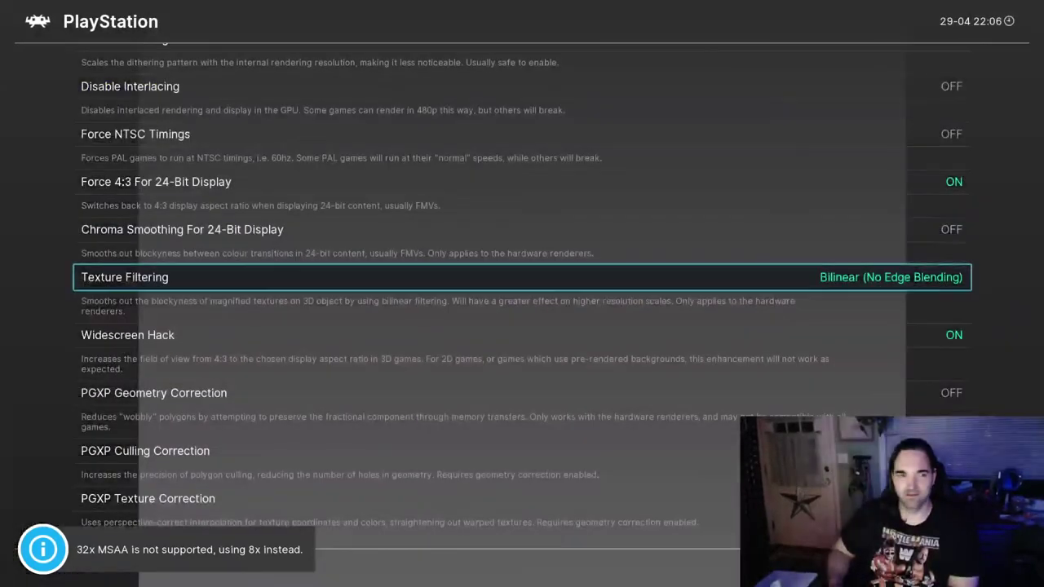
key("Down")
key("Down")
key("Left")
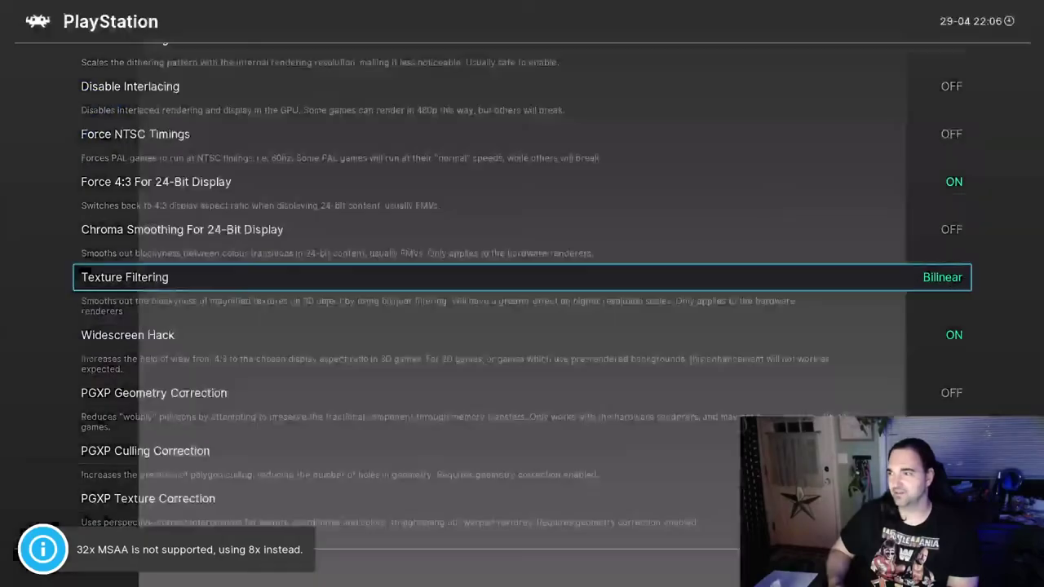
key("Left")
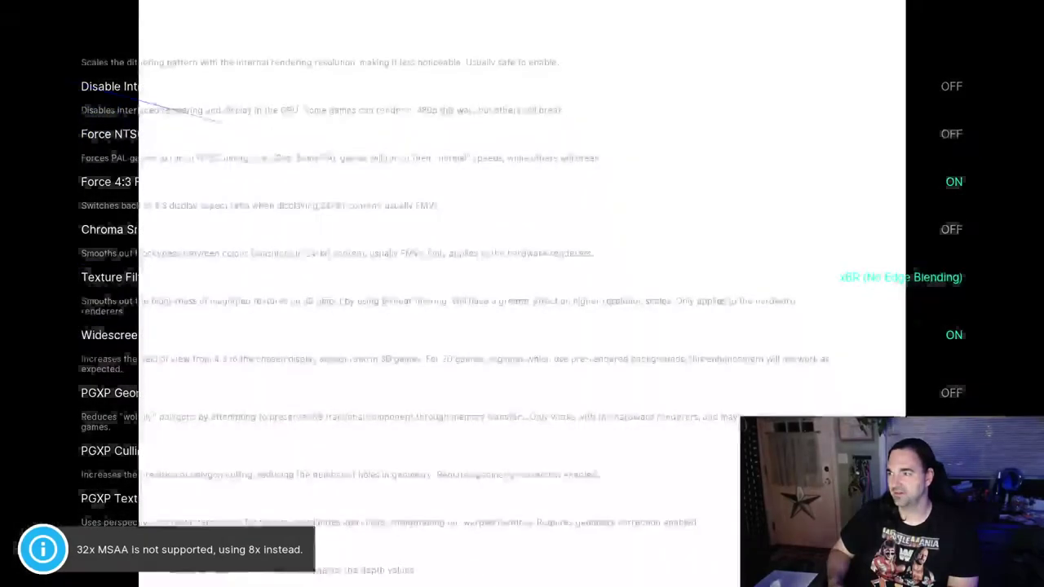
key("F1")
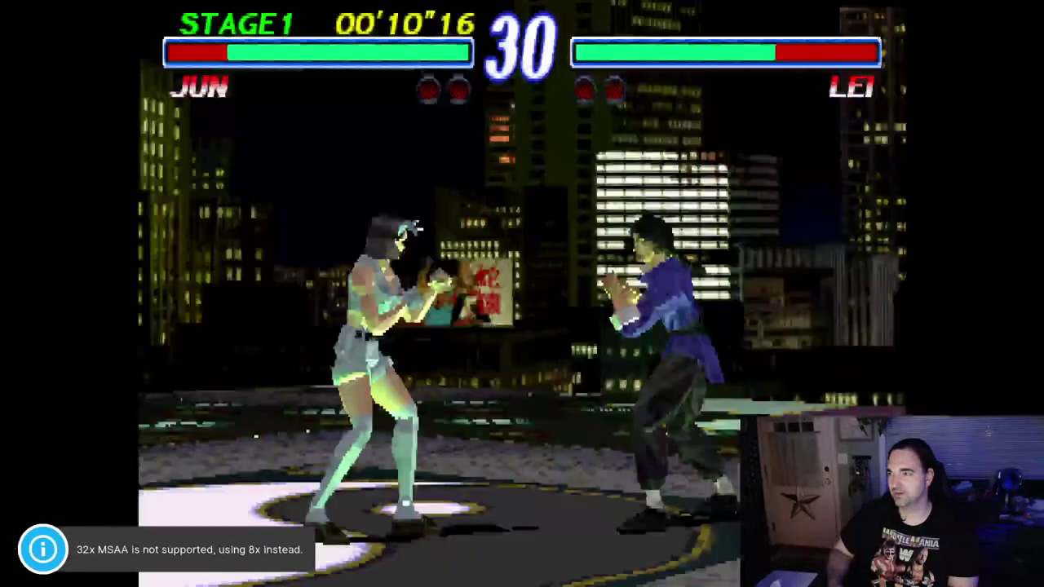
Step: Reopen the core options from the match and review the PGXP, aspect ratio, crop, downsampling and memory card settings
key("F1")
key("Down")
key("Down")
key("Down")
key("Down")
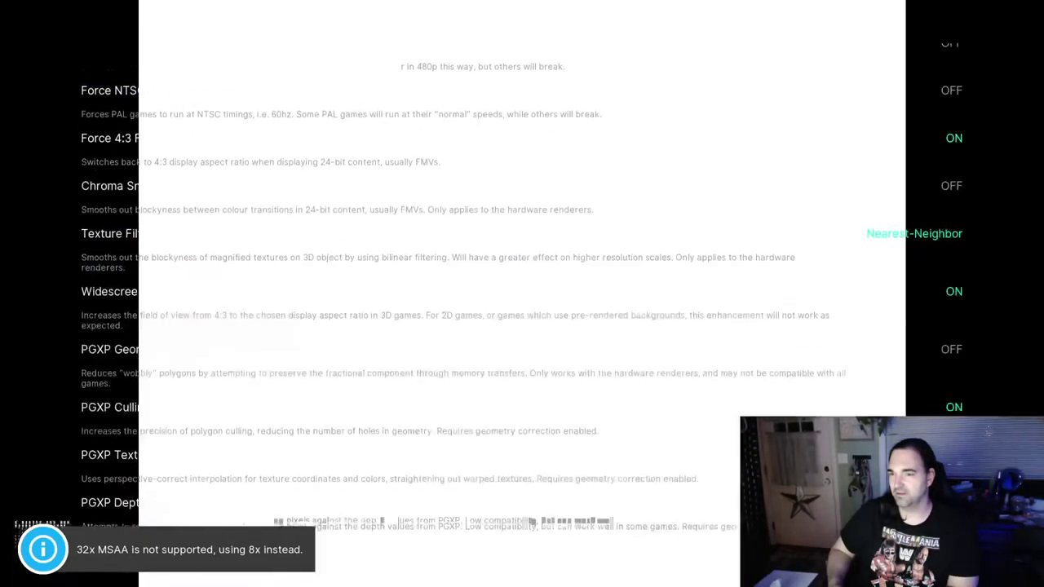
key("Down")
key("Down")
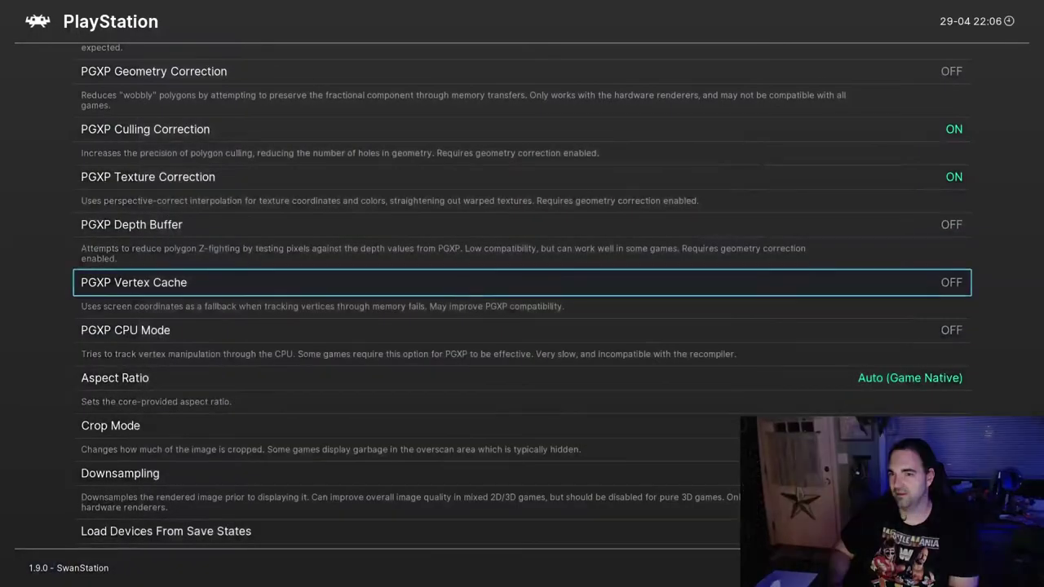
key("Down")
key("Down")
key("Down")
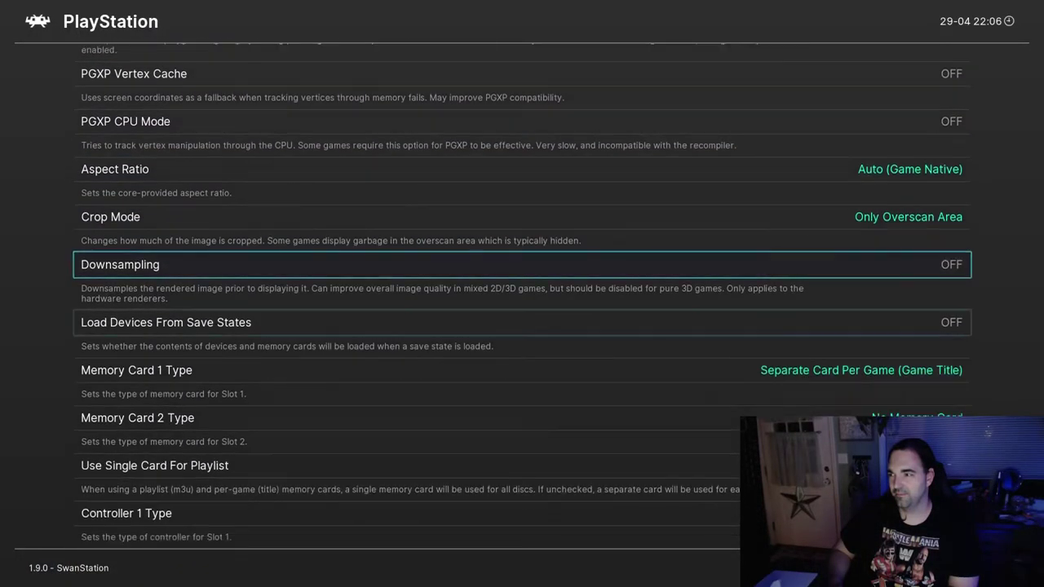
key("Down")
key("Down")
key("Down")
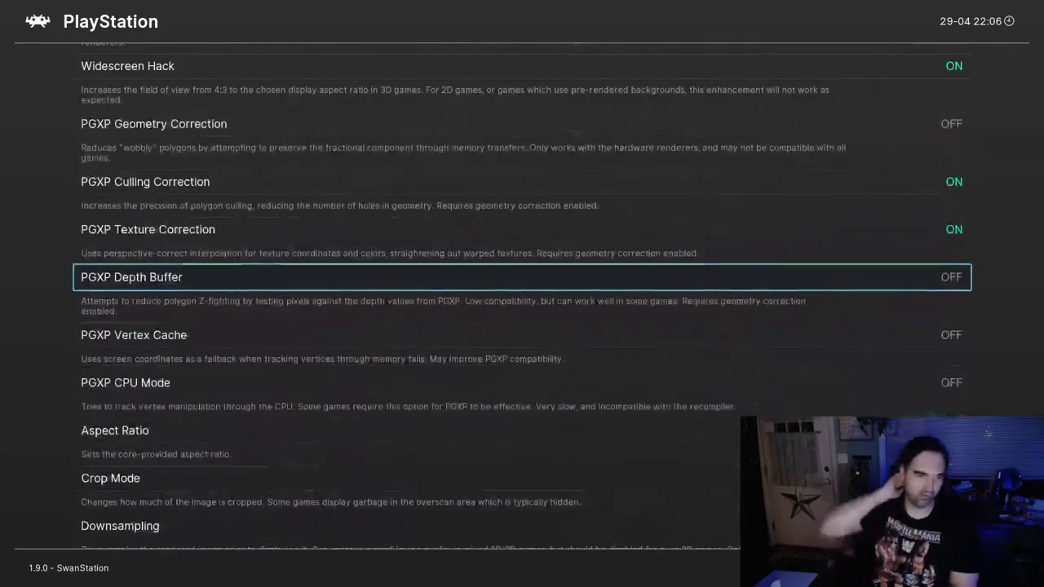
key("Up")
key("Up")
key("Up")
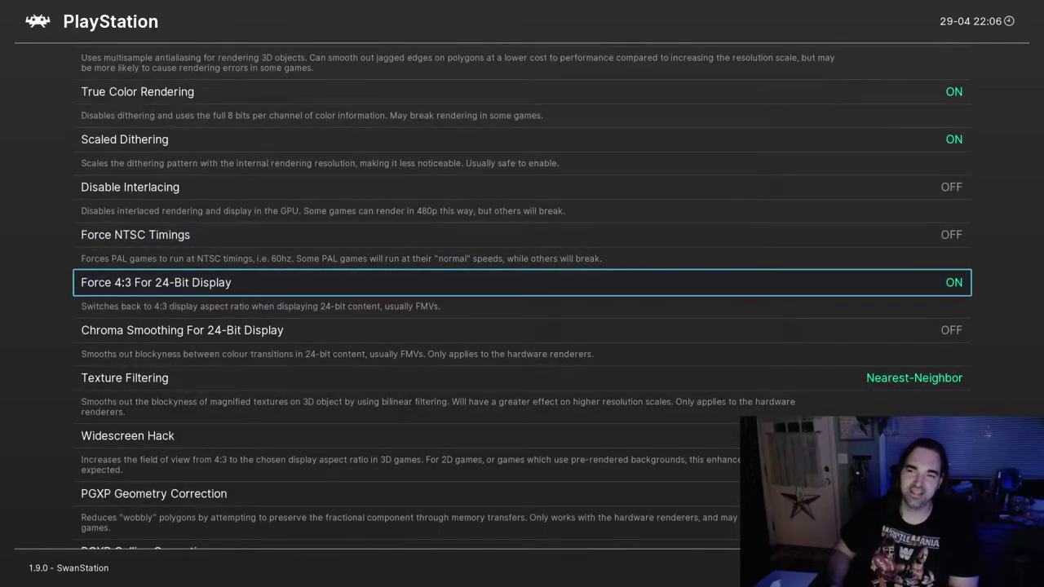
Step: Leave the current options, reopen the SwanStation core options and set GPU Renderer to Hardware (Vulkan)
key("BackSpace")
key("Down")
key("Down")
key("Down")
key("Down")
key("Down")
key("Down")
key("Down")
key("Return")
key("Down")
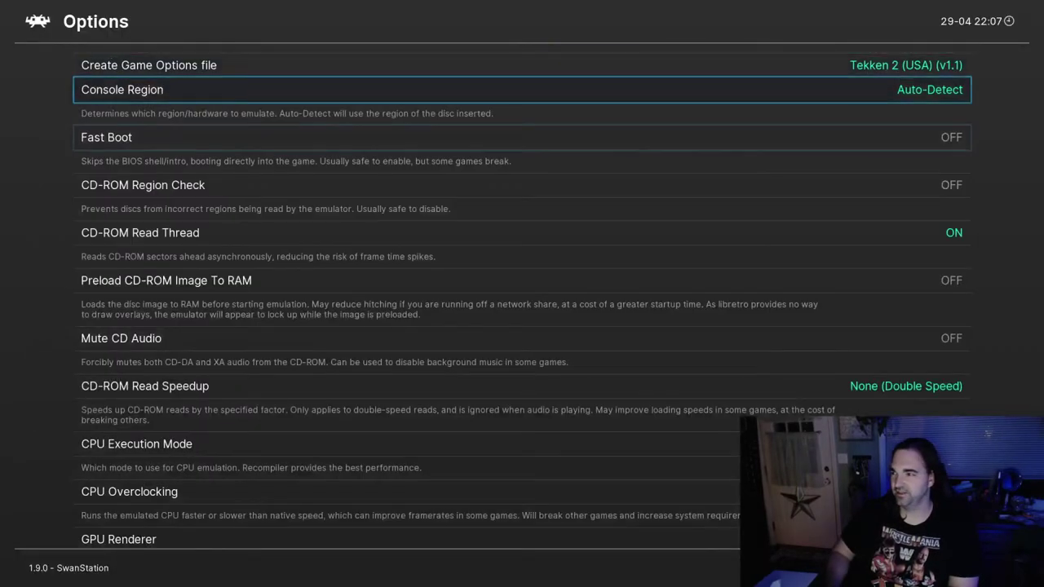
key("Down")
key("Down")
key("Down")
key("Down")
key("Down")
key("Down")
key("Down")
key("Down")
key("Down")
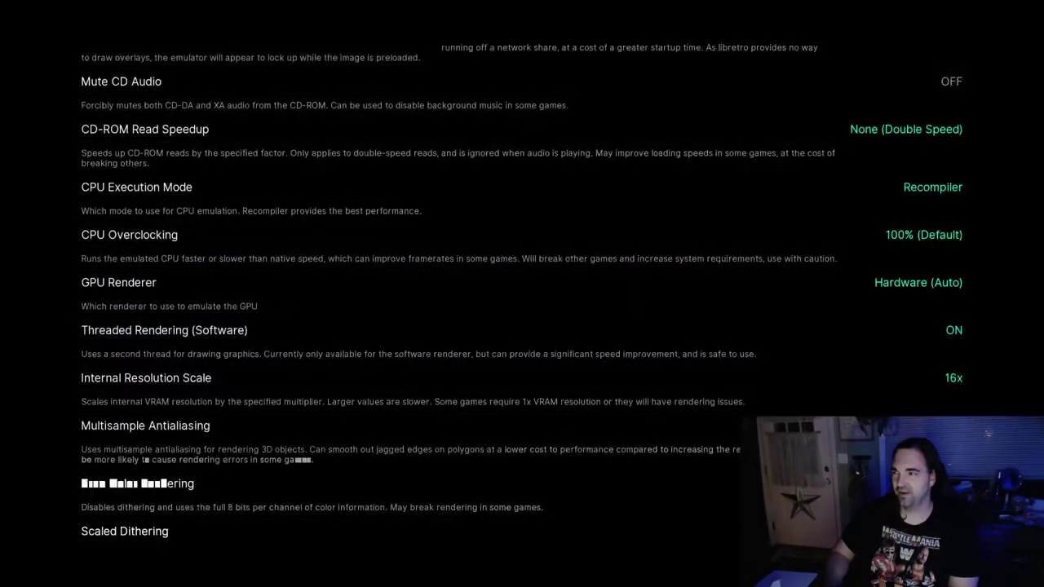
key("Left")
key("Left")
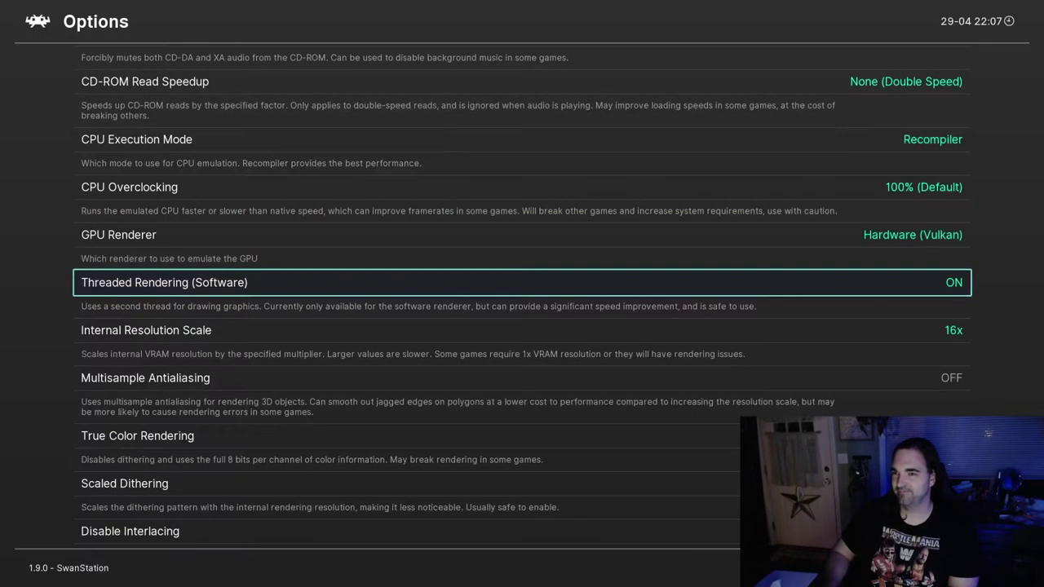
Step: Lower the Internal Resolution Scale and return to Tekken 2
key("Down")
key("Left")
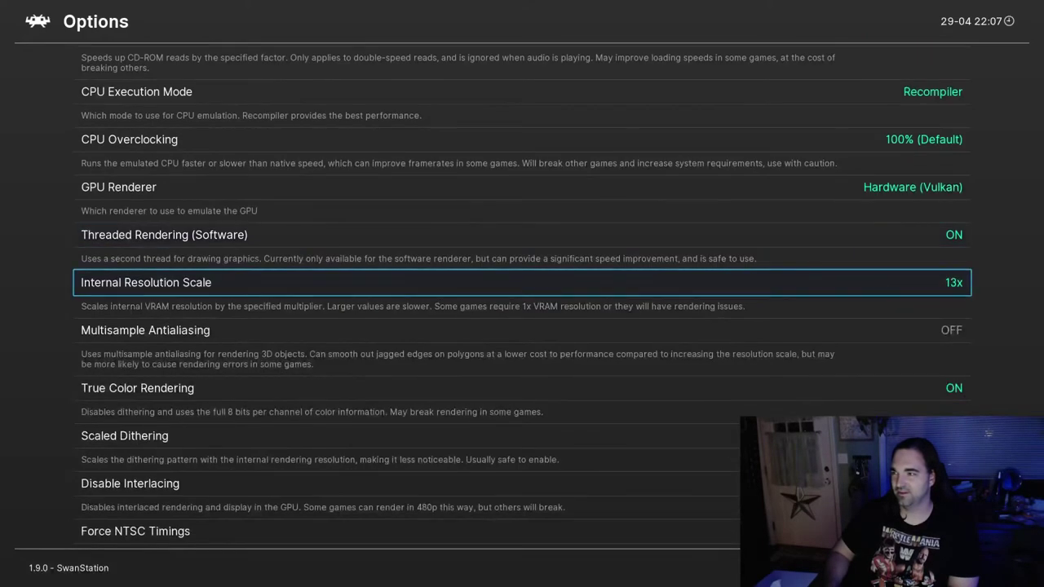
key("Right")
key("F1")
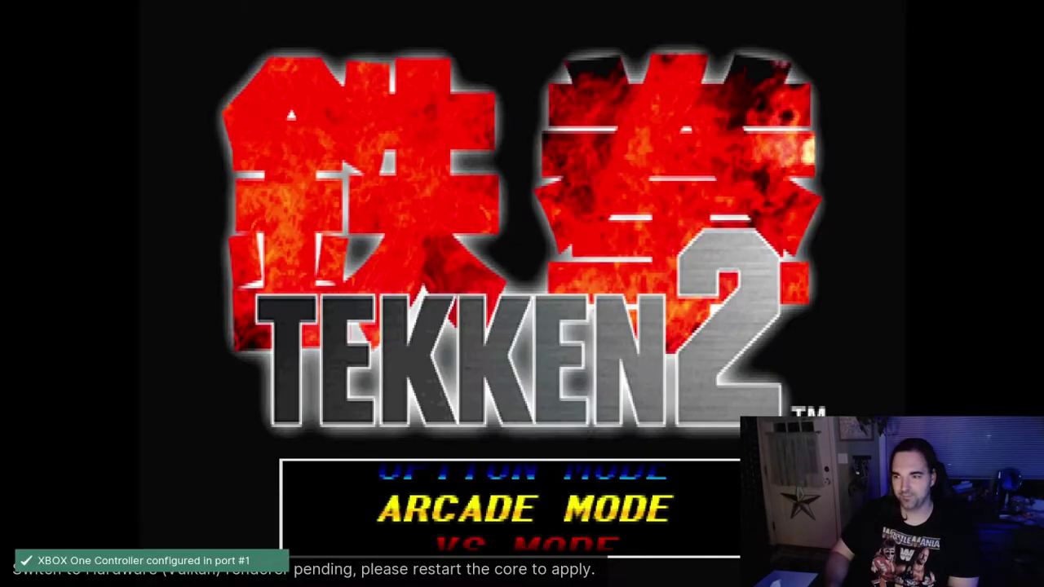
Step: Start Arcade Mode as Jun and fight King in round 1 to check how the match renders
key("Return")
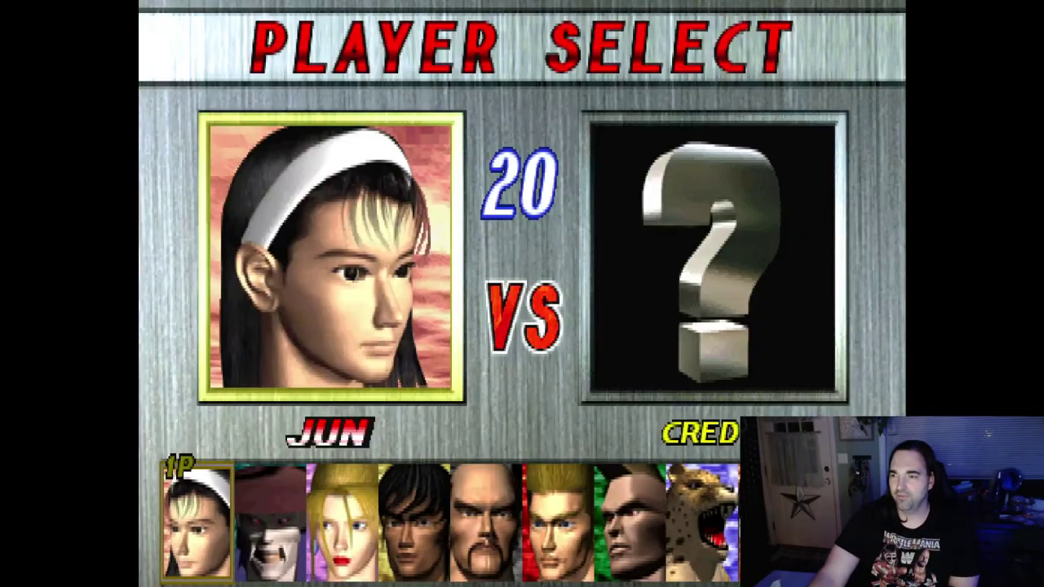
key("z")
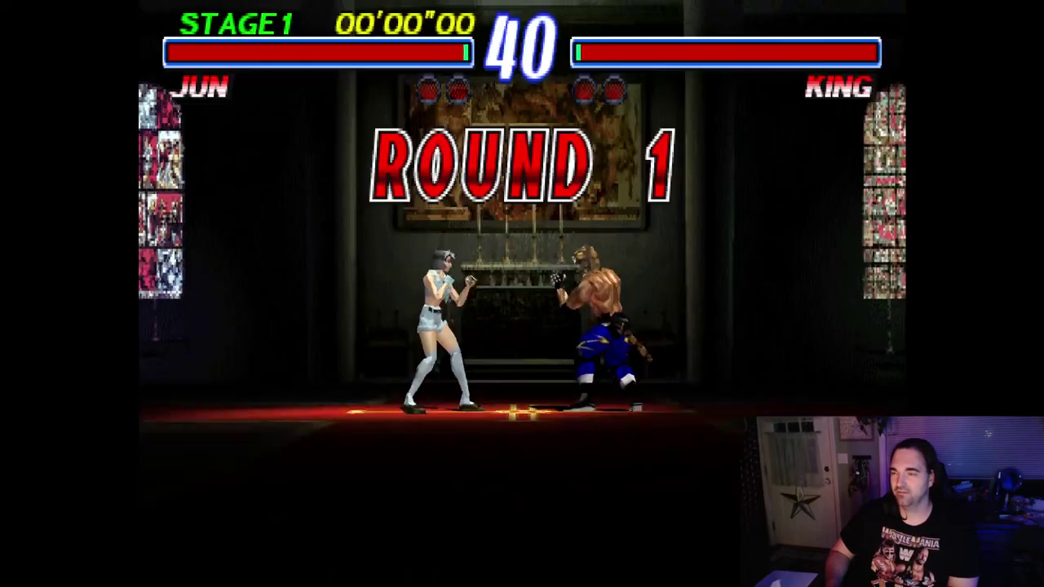
key("Right")
key("Right")
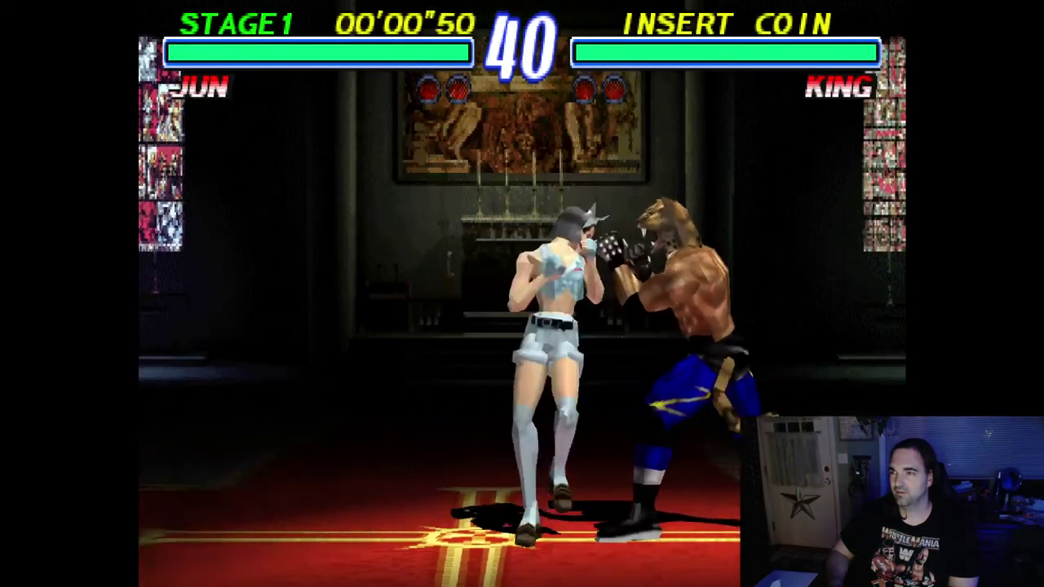
key("s")
key("d")
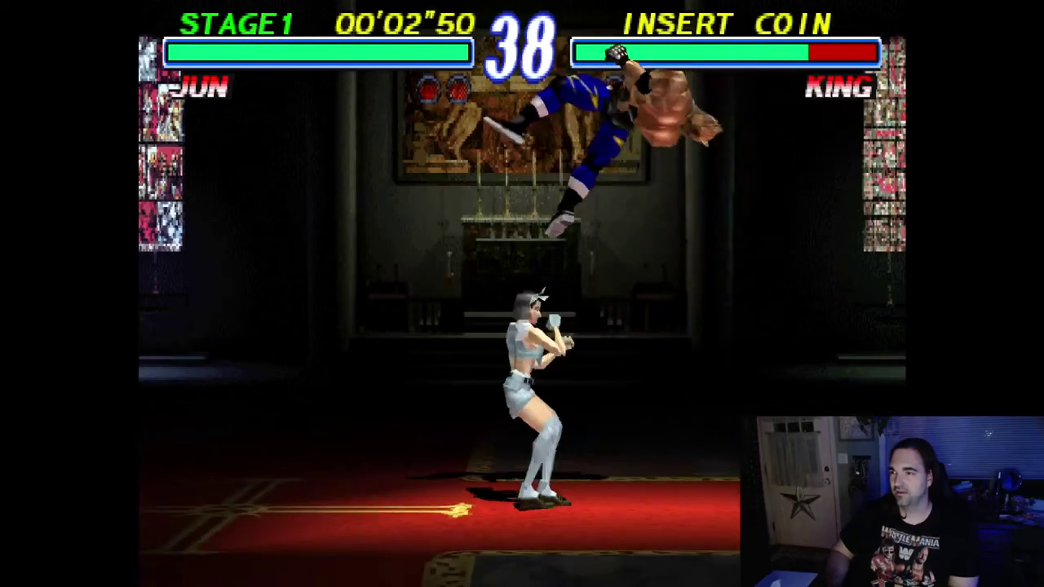
key("d")
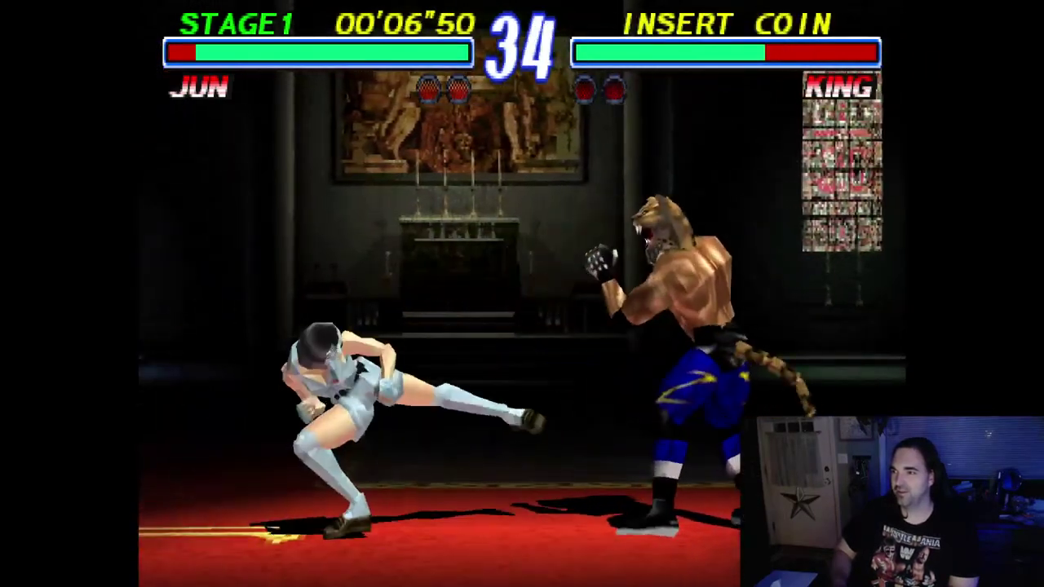
key("d")
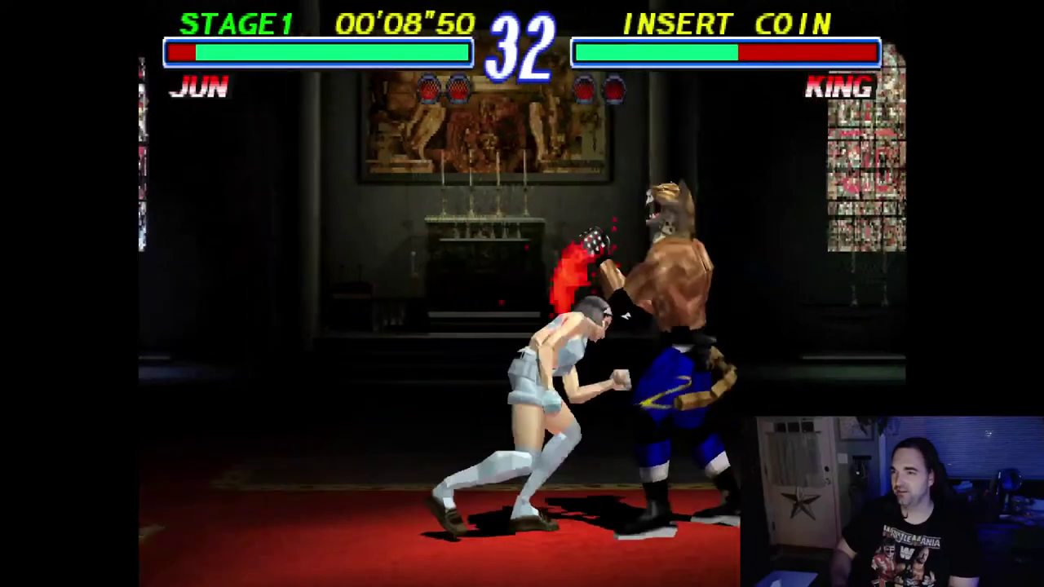
key("d")
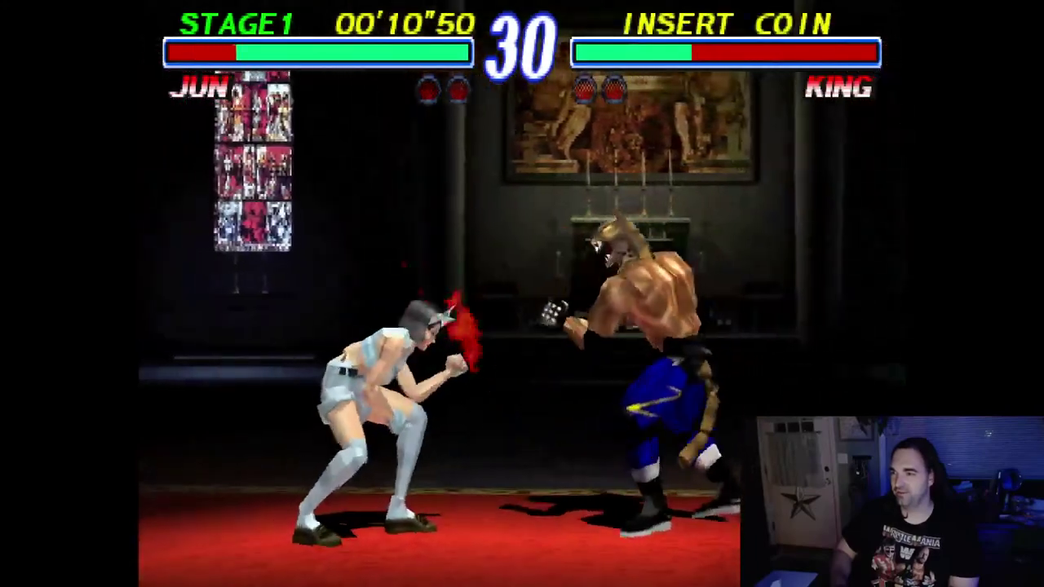
key("d")
key("d")
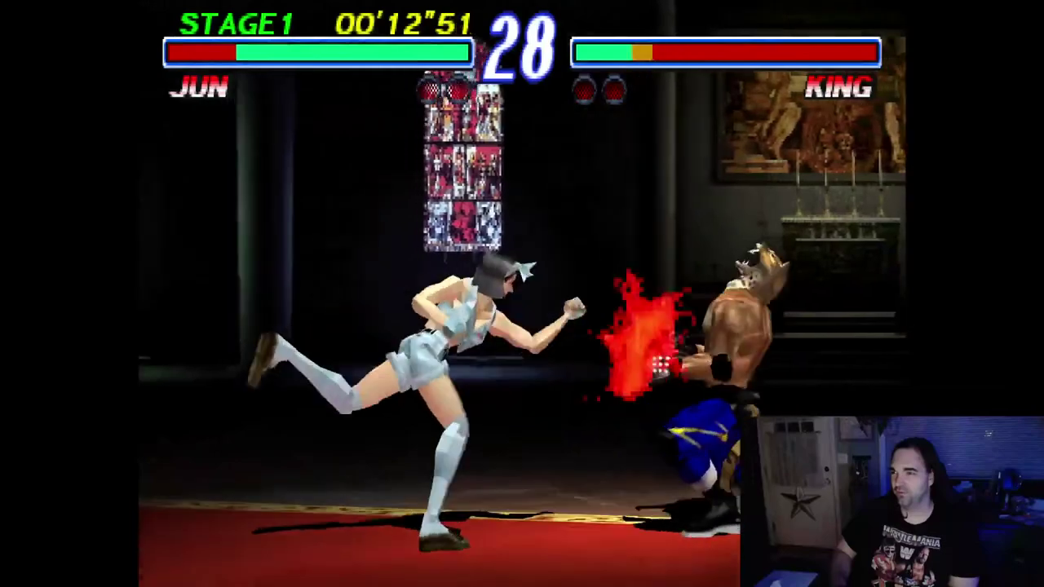
key("d")
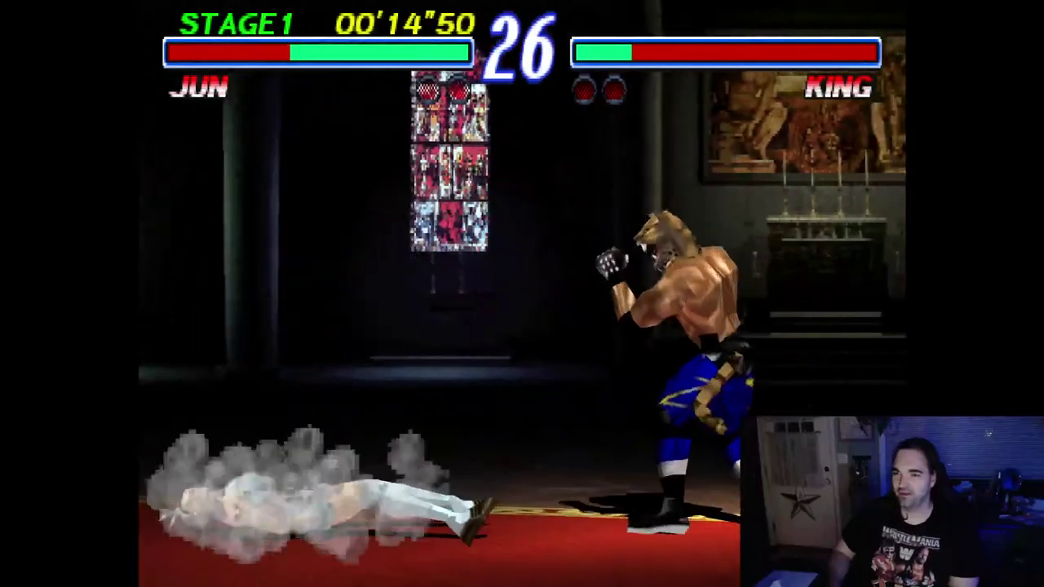
key("d")
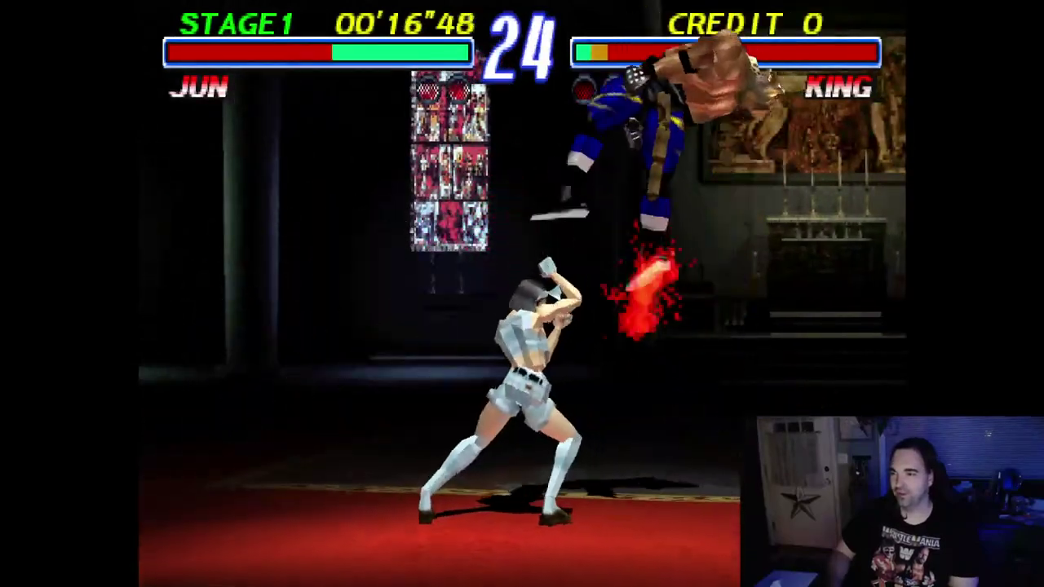